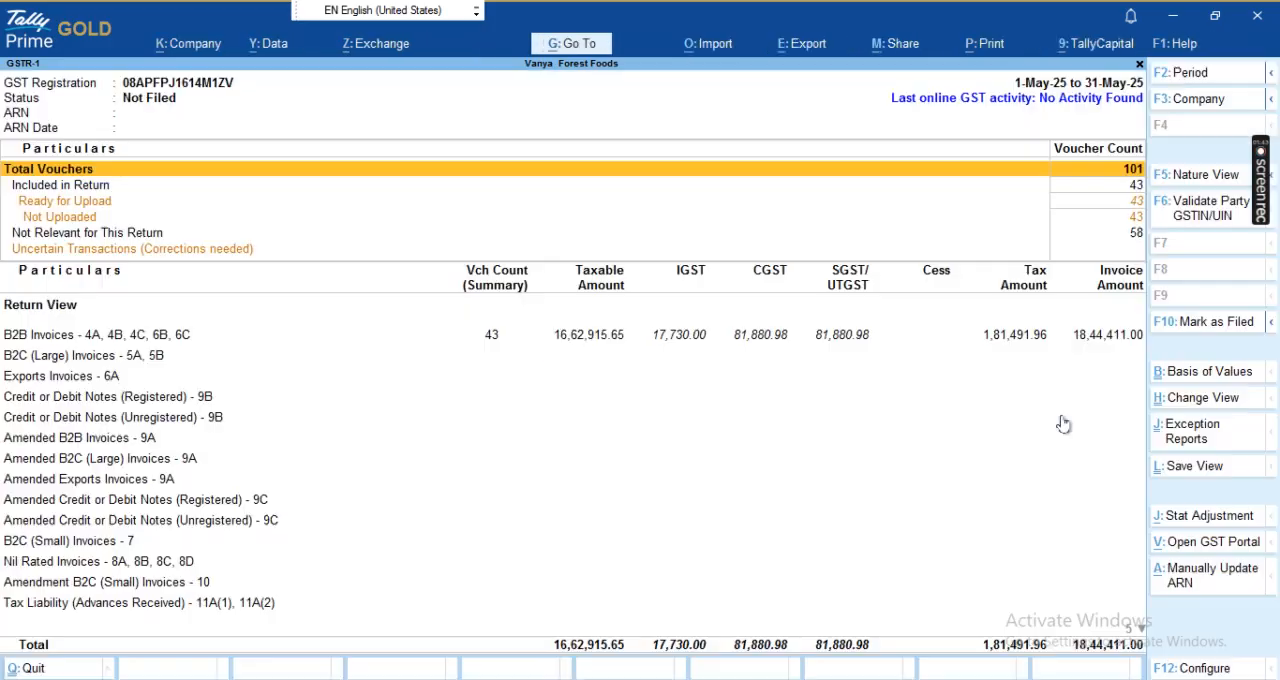
- Open the HSN Summary - 12 section of the May GSTR-1 return
key(Down)
key(Down)
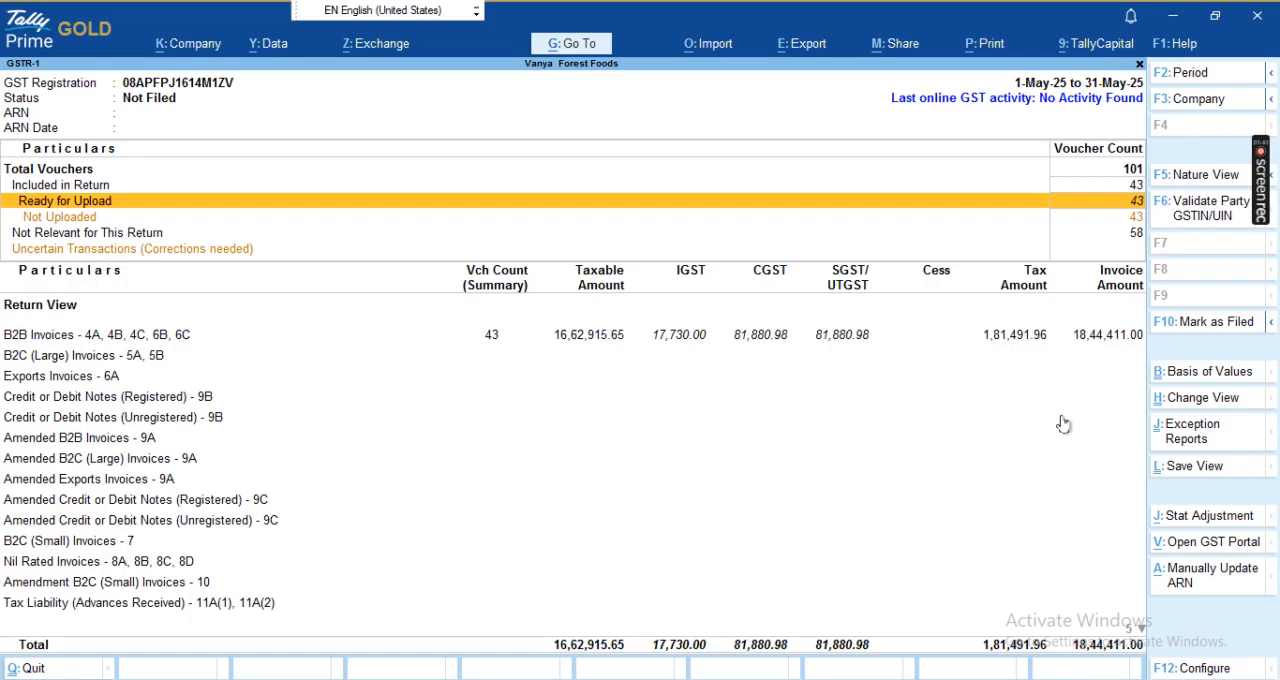
key(Down)
key(Down)
key(Down)
key(Down)
key(Down)
key(Down)
key(Down)
key(Down)
key(Down)
key(Down)
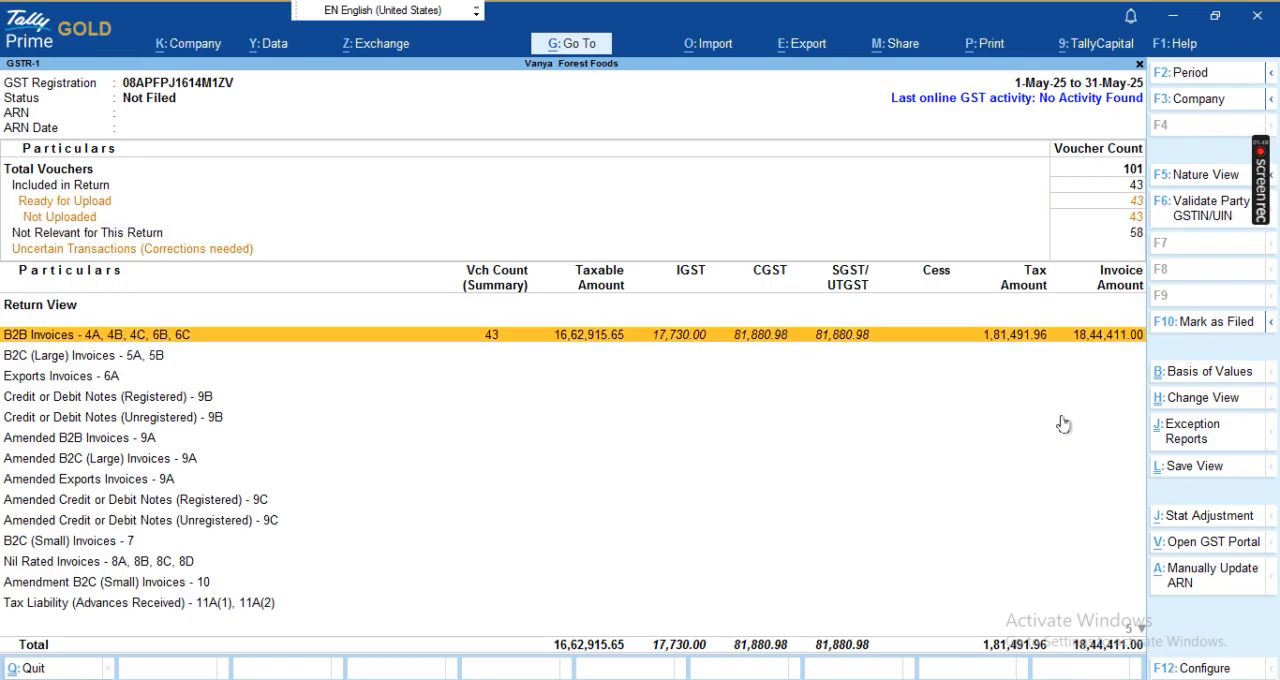
key(Down)
key(Down)
key(Down)
key(Down)
key(Down)
key(Down)
key(Down)
key(Down)
key(Down)
key(Down)
key(Up)
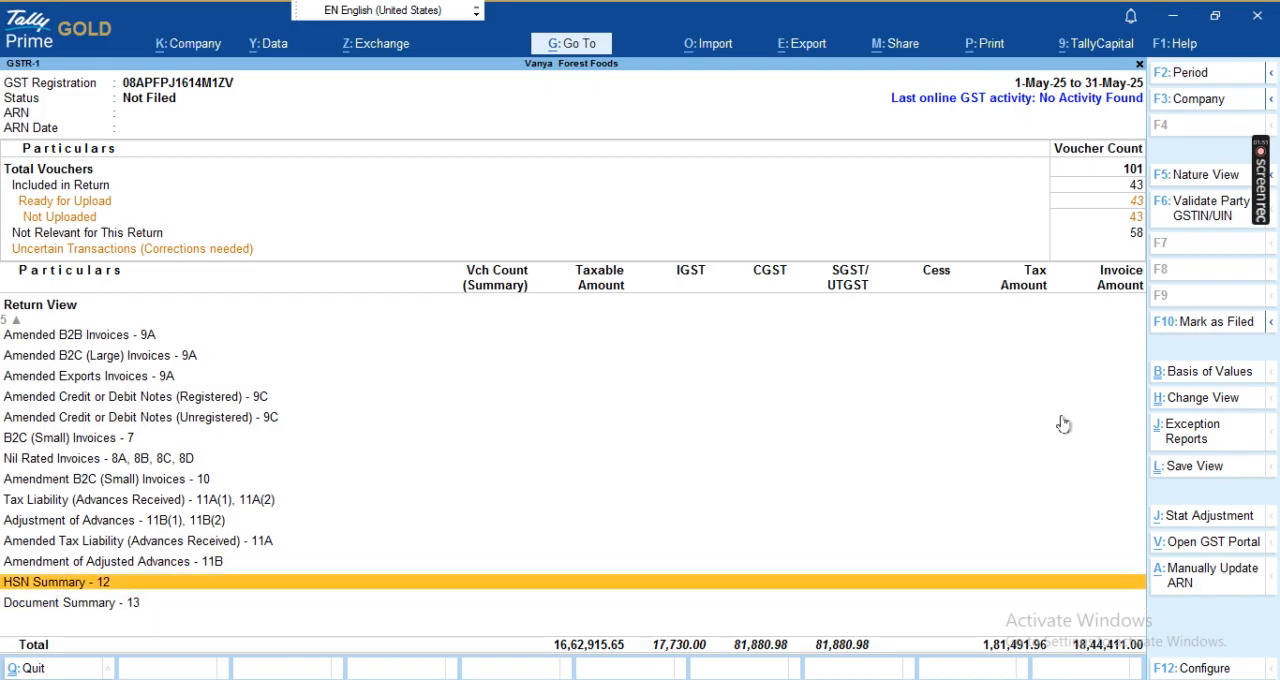
key(Return)
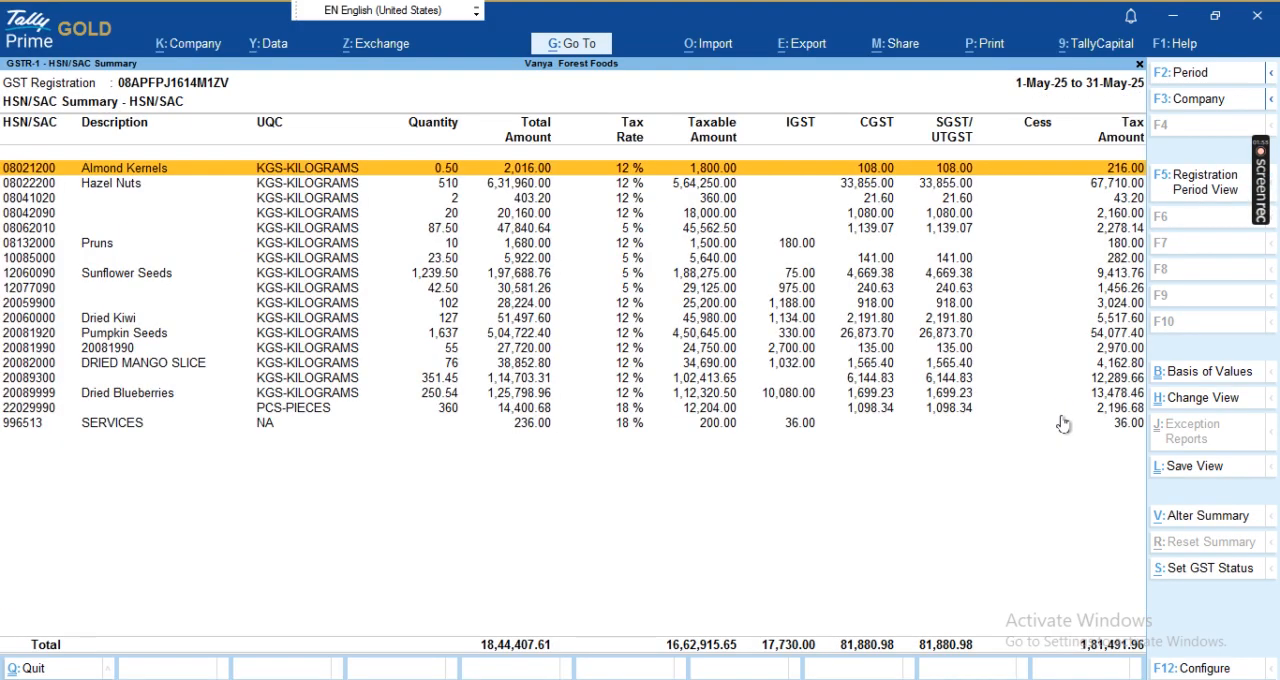
- Return to the GSTR-1 overview and examine the return view sections around Nil Rated Invoices and the advance adjustments
key(Escape)
key(Up)
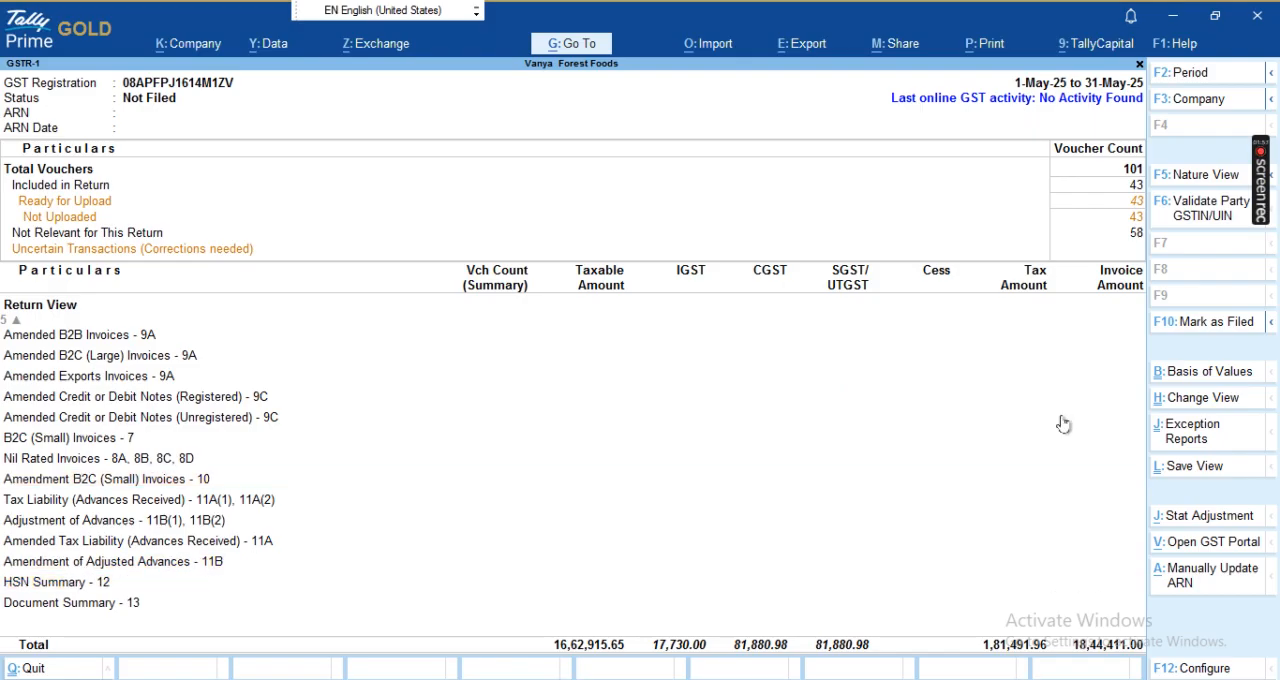
key(Up)
key(Up)
key(Up)
key(Up)
key(Up)
key(Up)
key(Up)
key(Up)
key(Up)
key(Up)
key(Up)
key(Up)
key(Up)
key(Up)
key(Up)
key(Up)
key(Up)
key(Down)
key(Down)
key(Down)
key(Down)
key(Down)
key(Down)
key(Down)
key(Down)
key(Down)
key(Down)
key(Down)
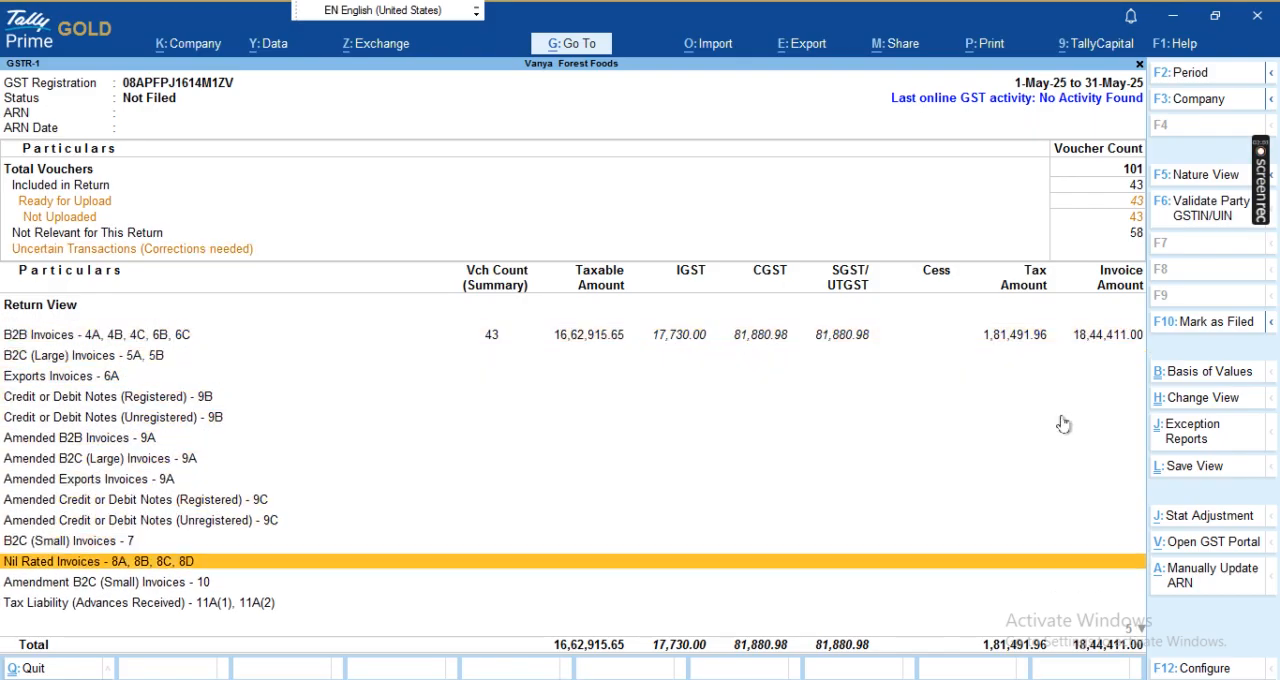
key(Down)
key(Down)
key(Down)
key(Down)
key(Down)
key(Down)
key(Down)
key(Up)
key(Up)
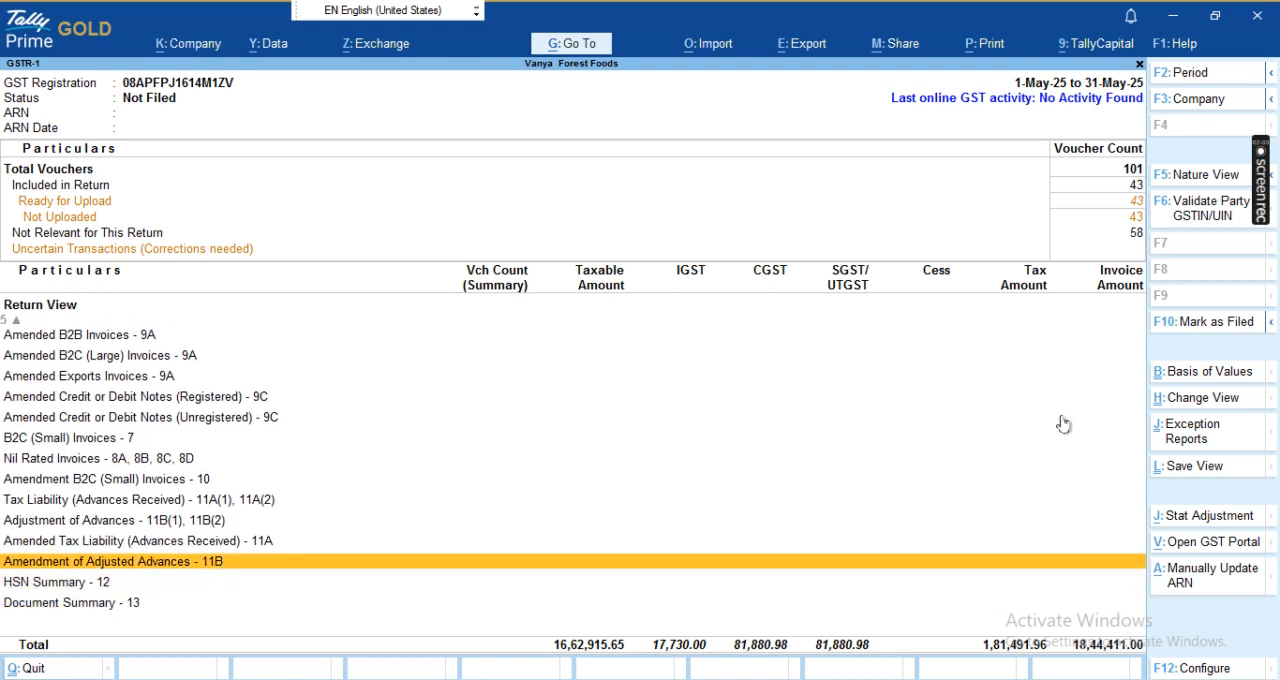
- Leave GSTR-1 and open the May voucher list from the Sales Register
key(Escape)
key(Escape)
key(Escape)
key(n)
key(d)
key(a)
key(s)
key(Up)
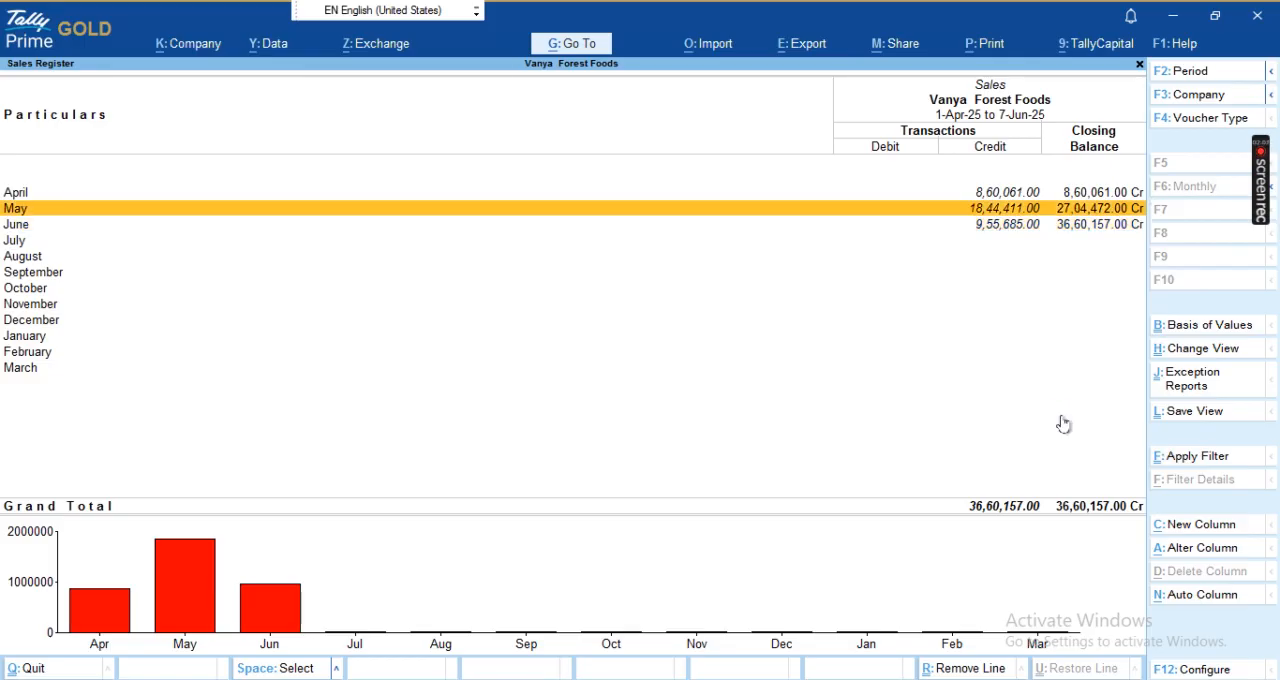
key(Return)
- Open the cancelled sales voucher dated 27-May-25 for alteration, keeping its date
key(End)
key(Up)
key(Up)
key(Up)
key(Up)
key(Up)
key(Up)
key(Up)
key(Up)
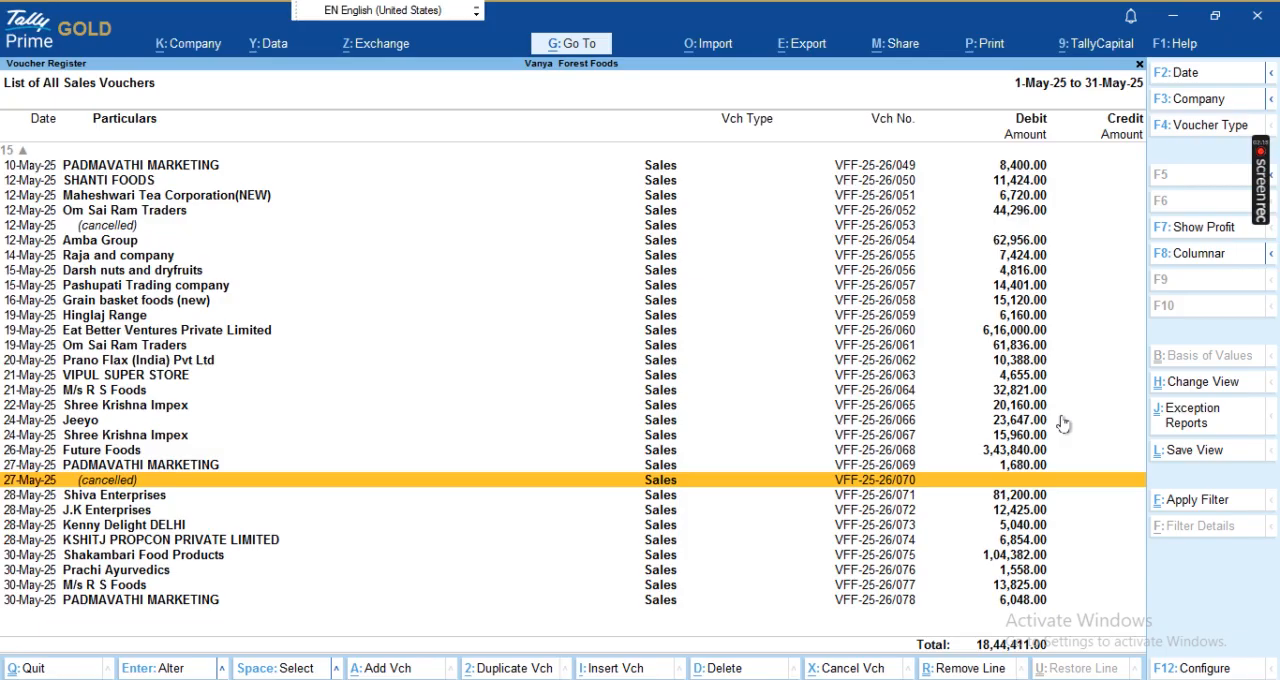
key(Return)
key(Return)
key(Return)
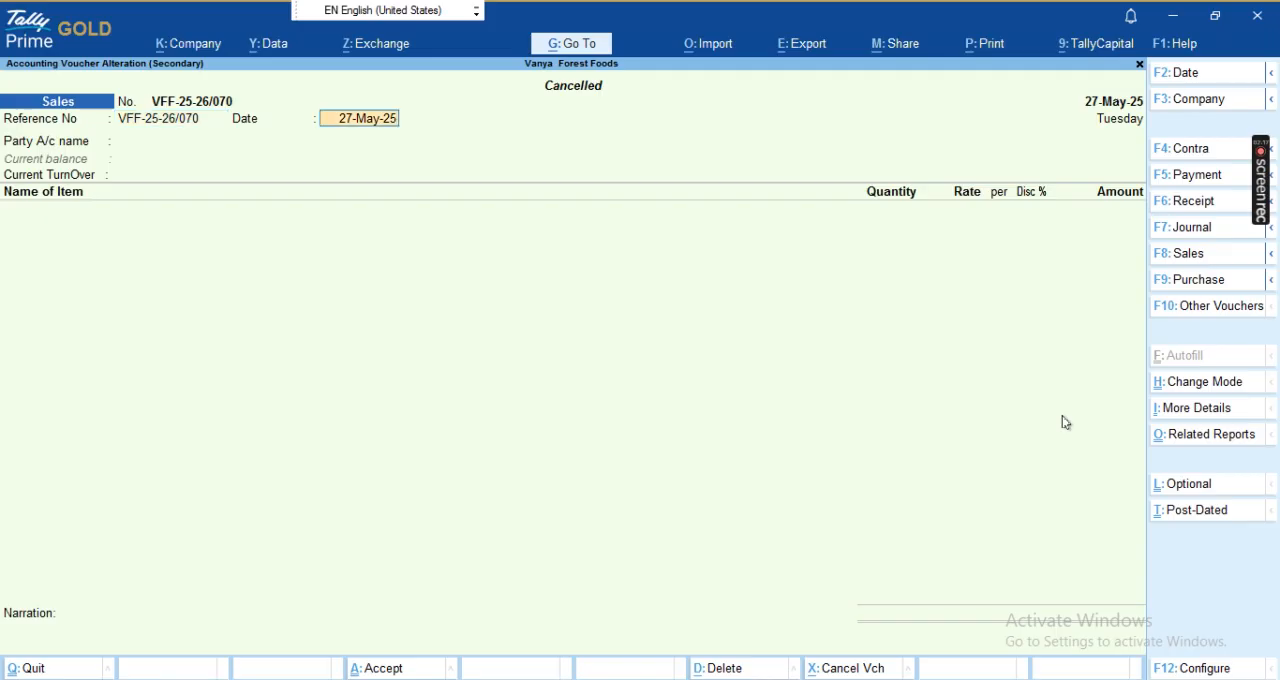
- Set the voucher's party account to Cash and accept the default party details
key(Return)
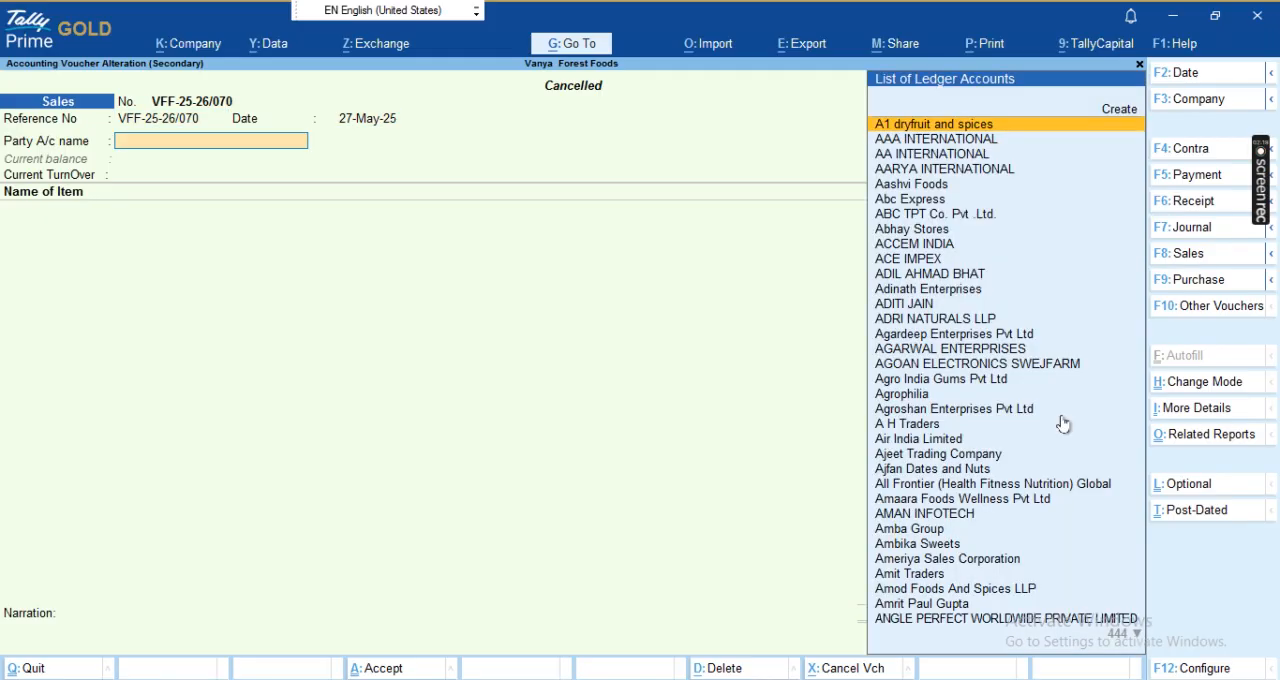
text(cash)
key(Return)
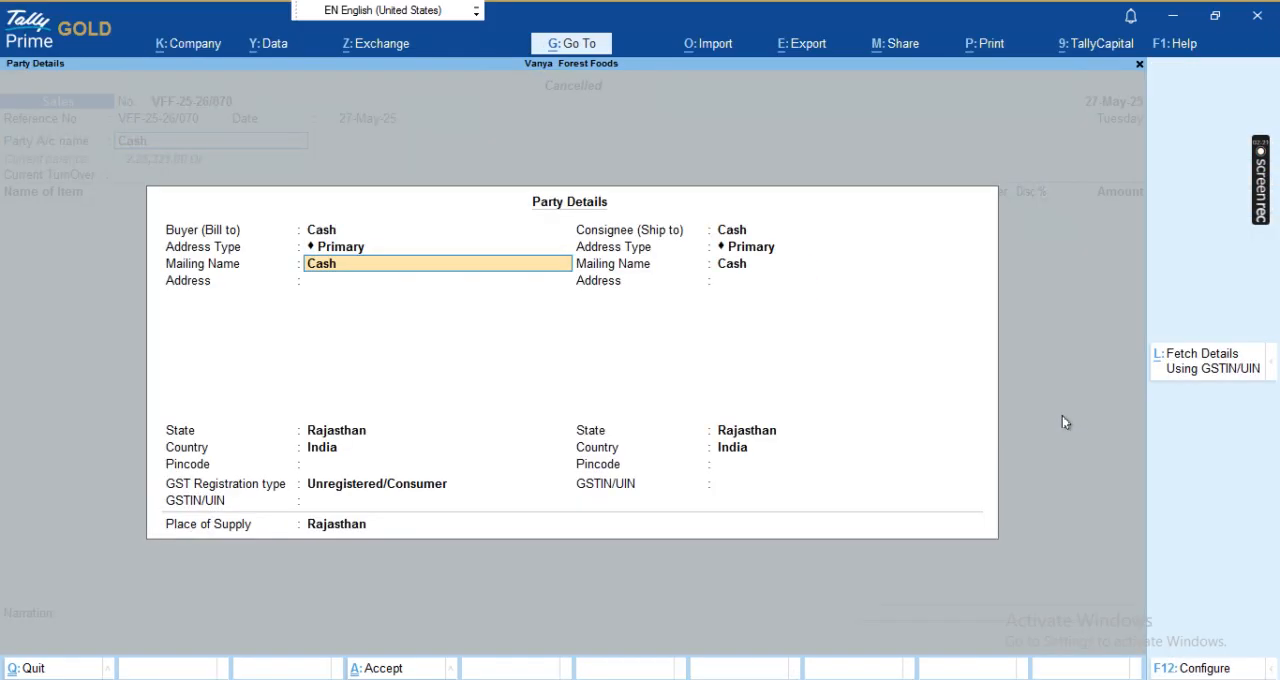
key(Return)
key(ctrl+a)
- Add the stock item Sunflower Seeds to the voucher with a quantity of 10 kg
key(Up)
key(Up)
key(Up)
key(Up)
key(Up)
key(Up)
key(Up)
key(Up)
key(Up)
key(Up)
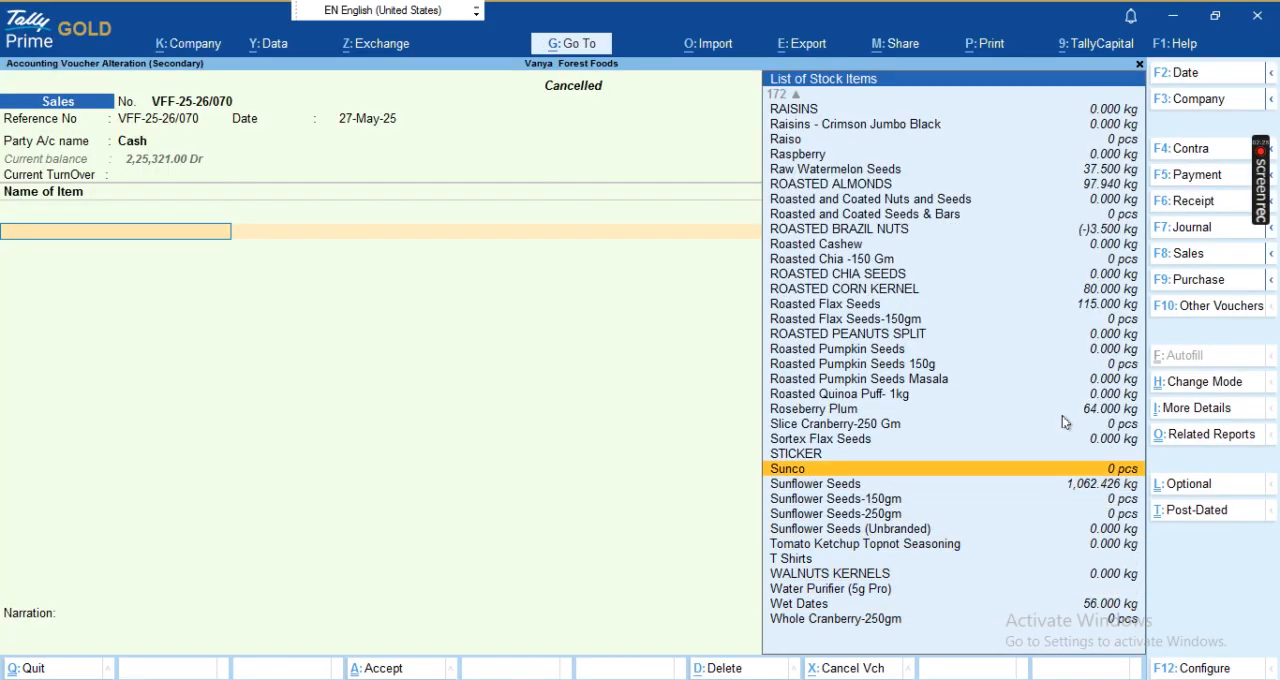
key(Down)
key(Return)
key(Return)
- Add the CGST OUTPUT and SGST OUTPUT tax ledgers below the stock item
key(Return)
key(Return)
text(10)
key(Return)
key(Return)
key(Return)
key(Return)
key(Return)
key(Return)
key(Return)
text(Cgs)
key(Down)
key(Down)
key(Down)
key(Down)
key(Return)
key(Return)
key(Return)
text(Sgs)
key(Return)
key(Return)
key(Return)
- Add the ROUNDED OFF ledger and save the sales voucher
text(R)
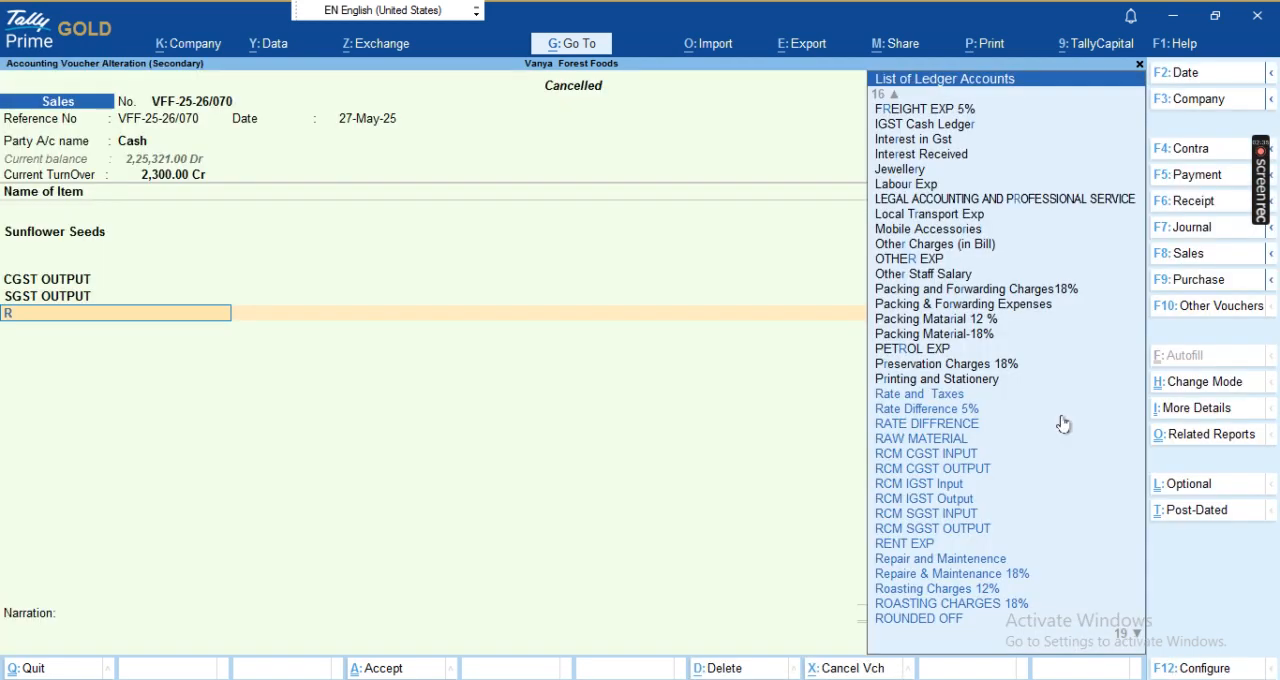
text(r)
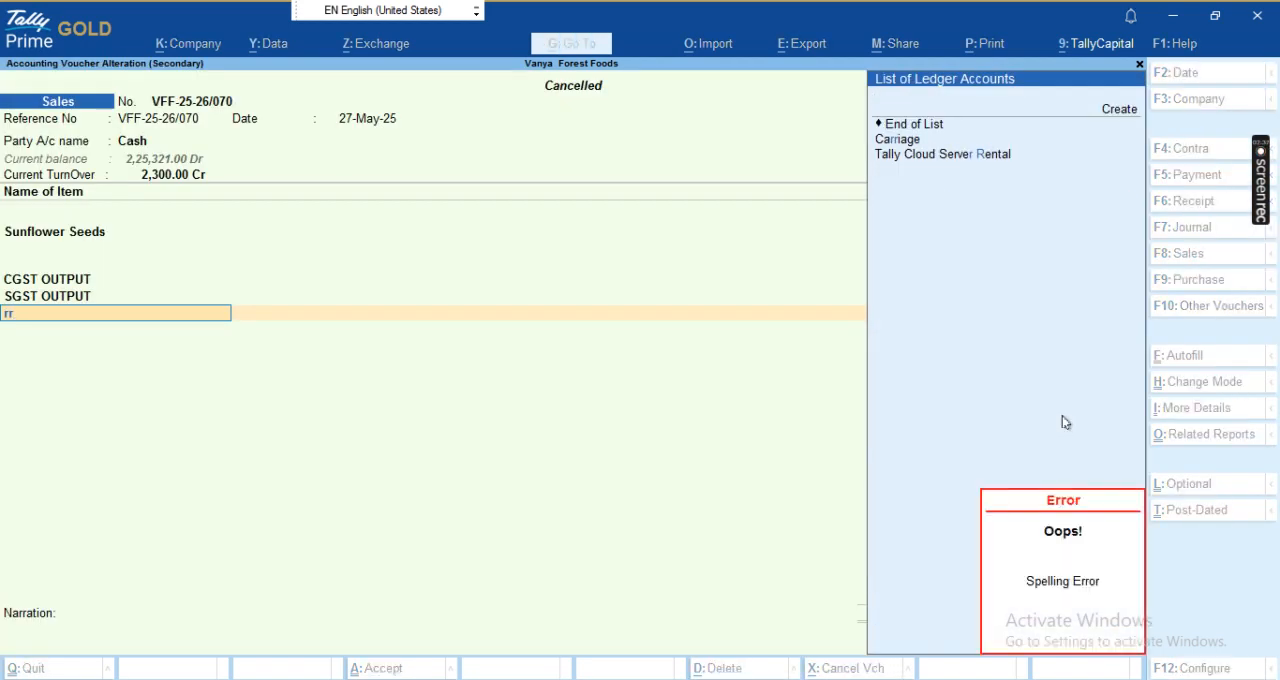
key(BackSpace)
key(BackSpace)
text(rou)
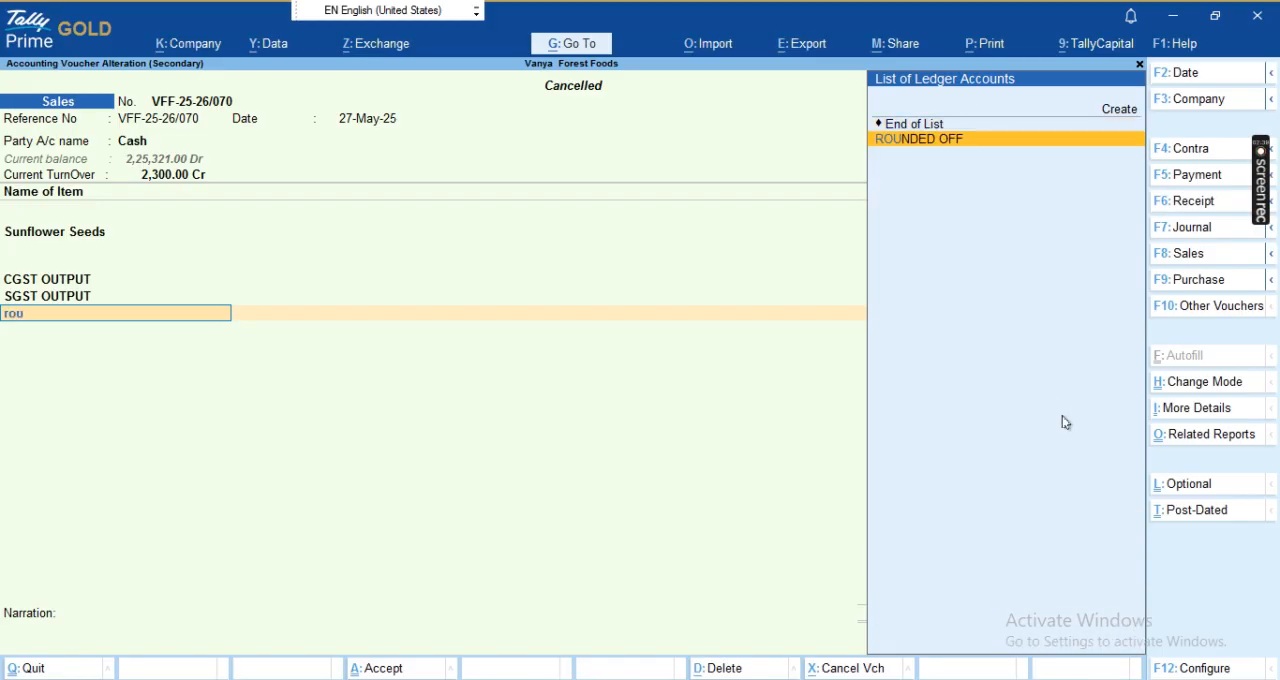
key(Return)
key(ctrl+a)
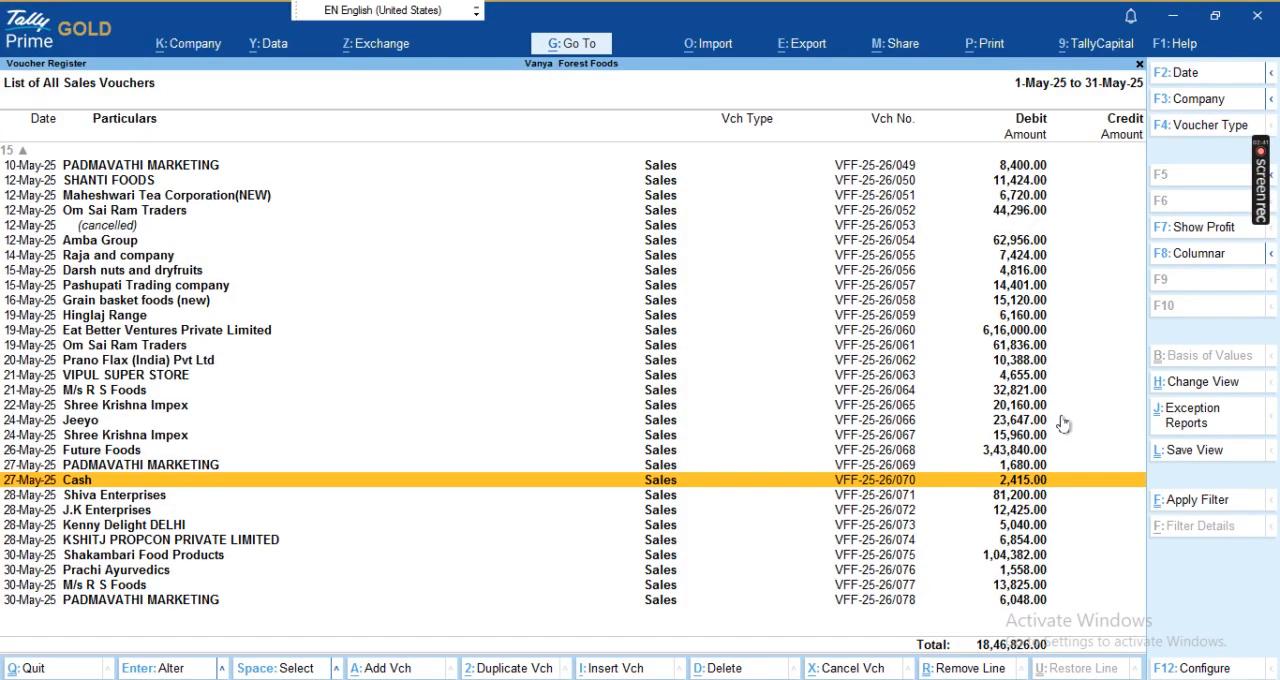
- Leave the voucher register and reopen the GSTR-1 report from the GST statutory reports
key(Escape)
key(Escape)
key(Escape)
key(n)
key(d)
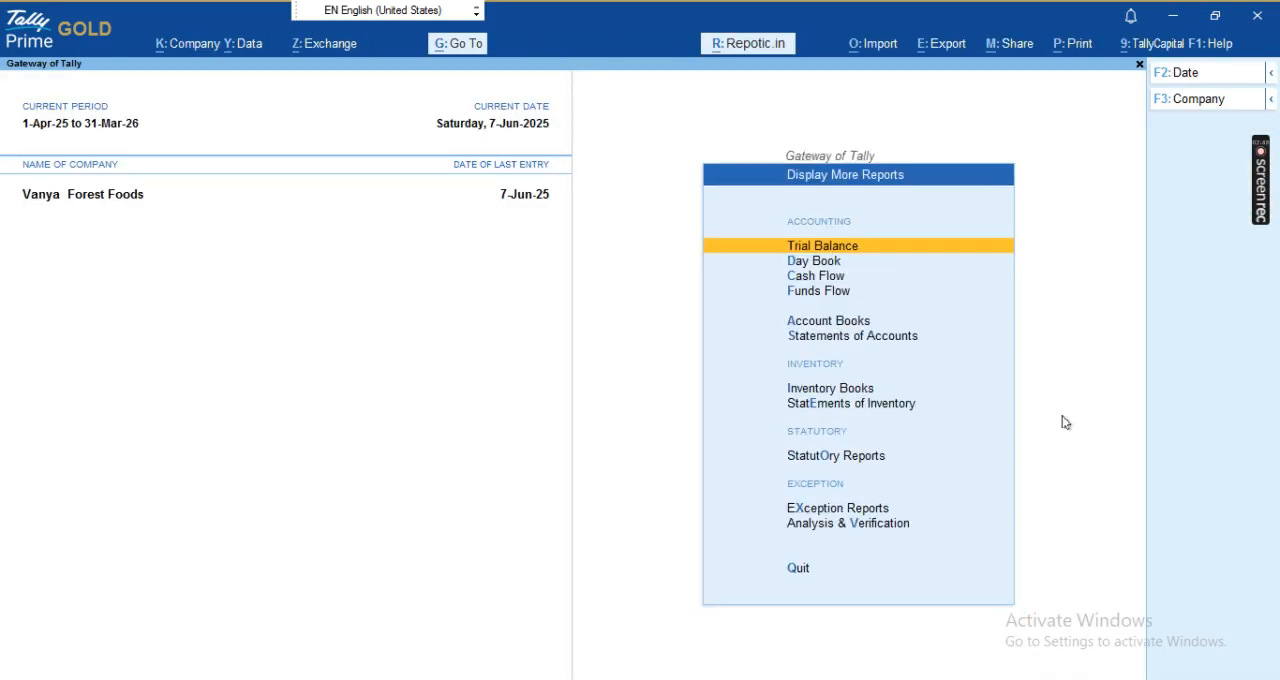
key(u)
key(g)
key(1)
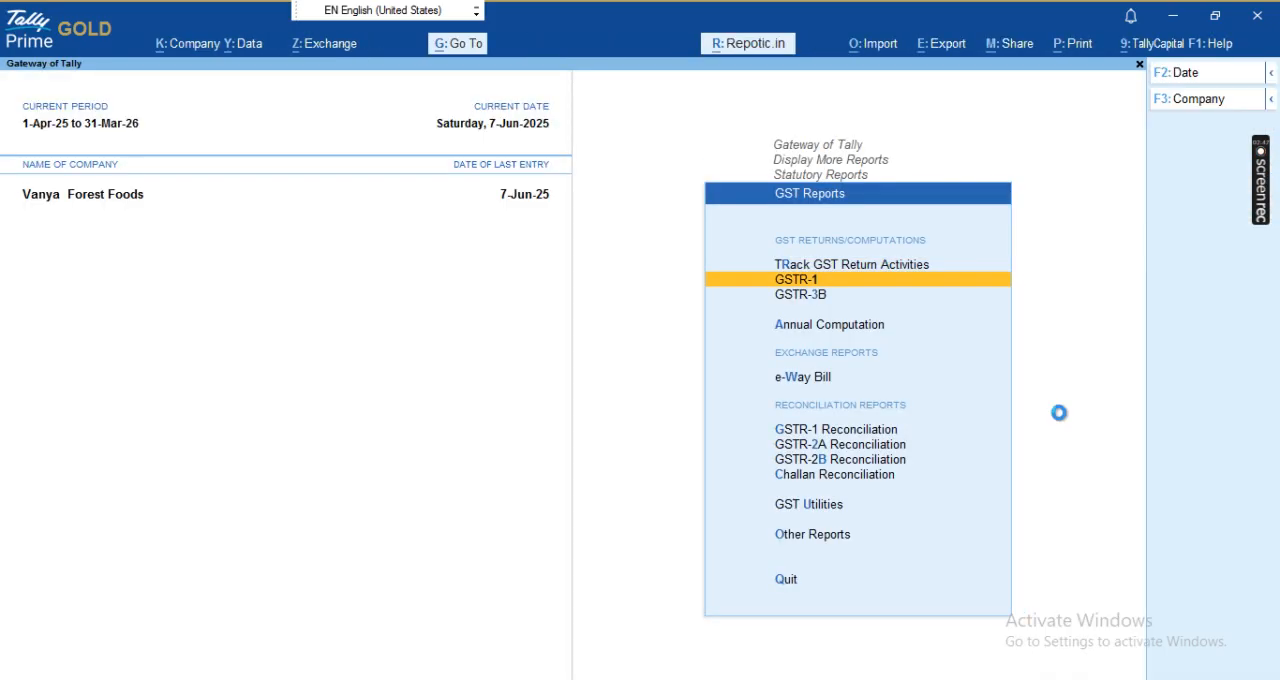
- Check the B2C (Small) Invoices - 7 line in the GSTR-1 return view
key(Down)
key(Down)
key(Down)
- Open HSN Summary - 12 and examine whether its rows distinguish B2B from B2C sales
key(Down)
key(Down)
key(Down)
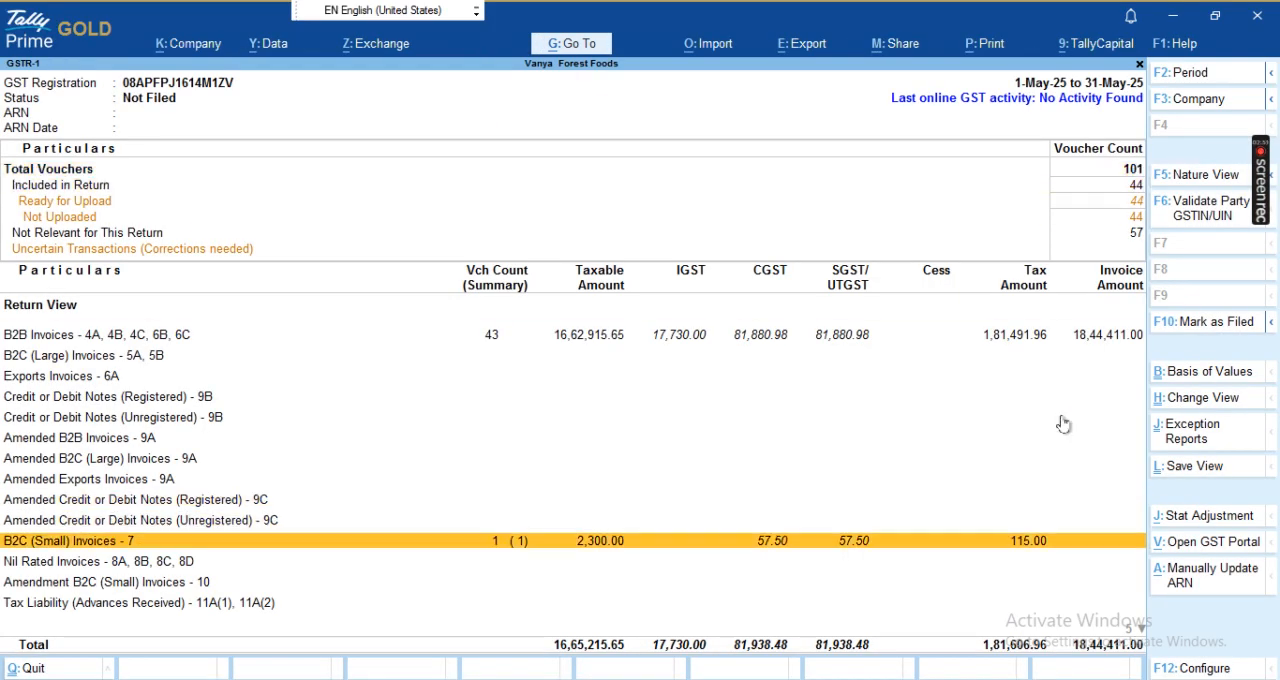
key(Down)
key(Down)
key(Down)
key(Down)
key(Down)
key(Down)
key(Down)
key(Down)
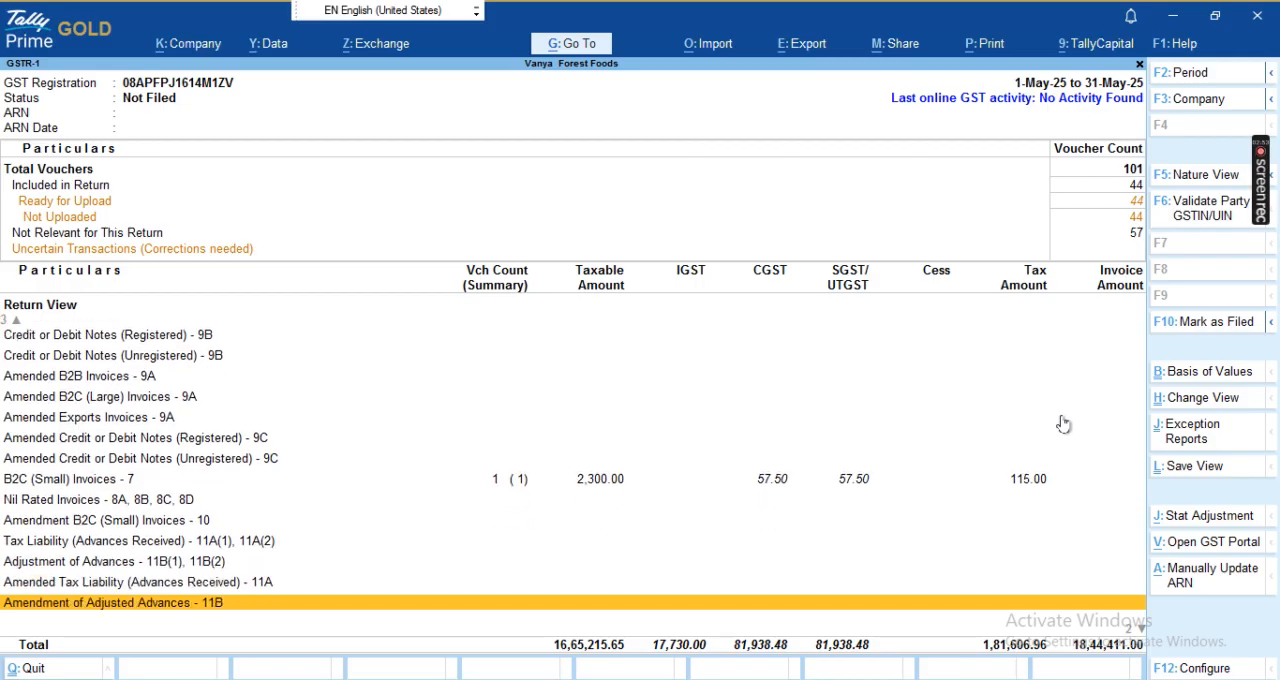
key(Up)
key(Return)
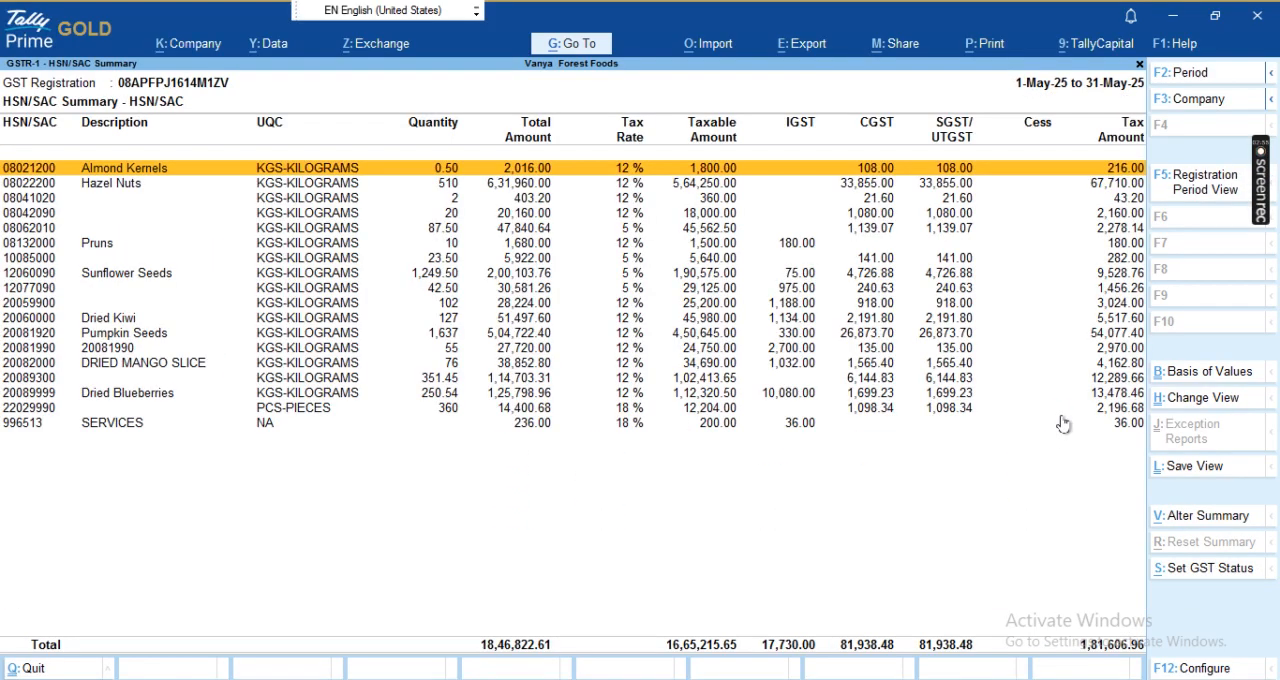
key(Down)
key(Down)
key(Down)
key(Down)
key(Down)
key(Down)
key(Down)
key(Down)
key(Down)
key(Down)
key(Down)
key(Down)
key(Down)
key(Down)
key(Down)
key(Down)
key(Down)
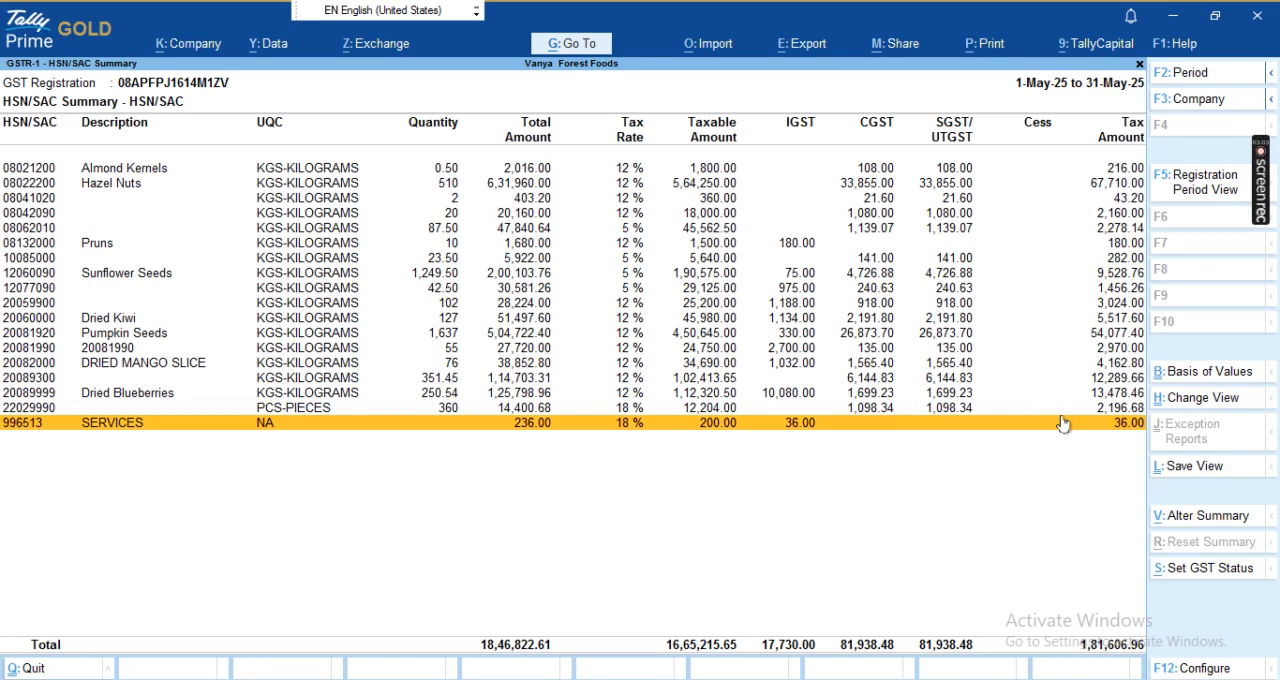
key(Up)
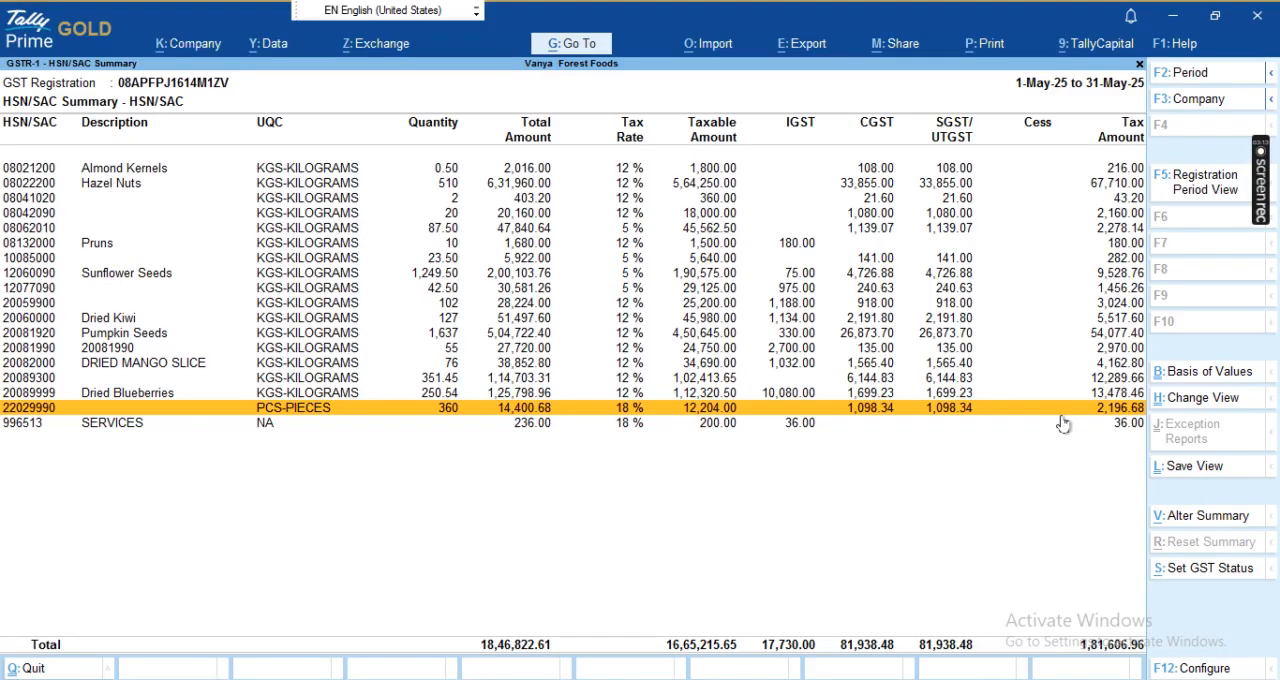
- Check the installed TallyPrime release in the About information, then return to the HSN summary
key(F1)
key(Up)
key(Up)
key(Up)
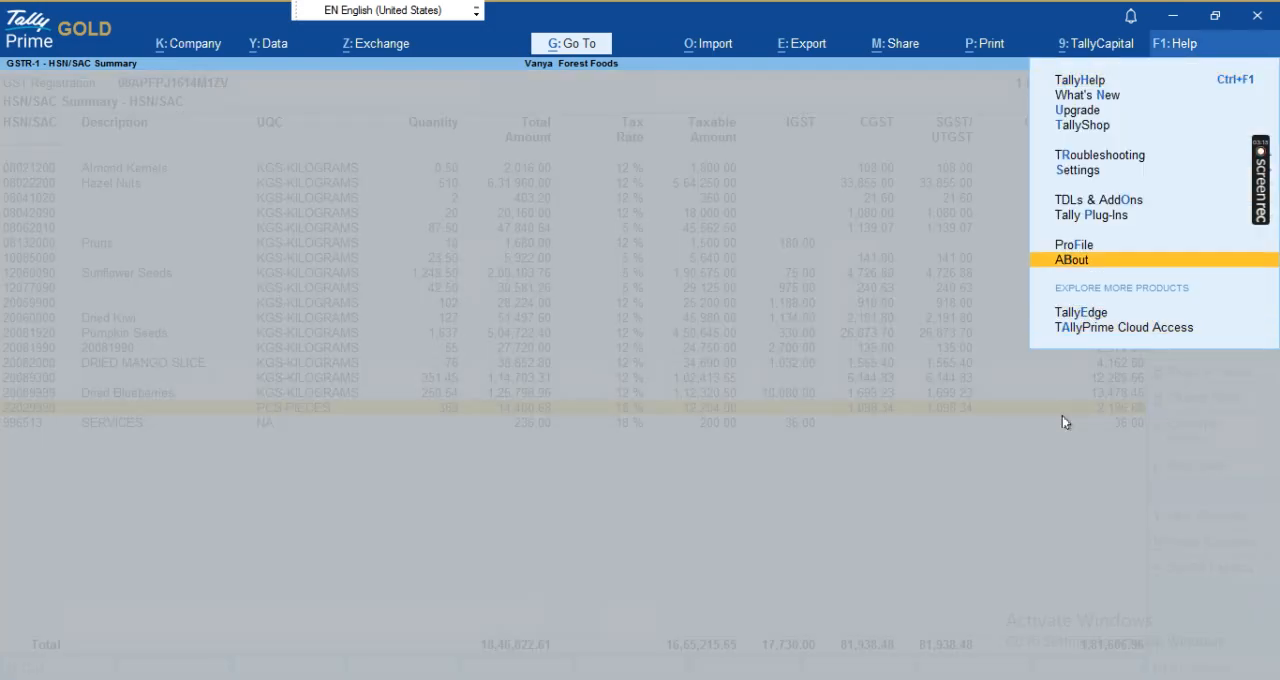
key(Return)
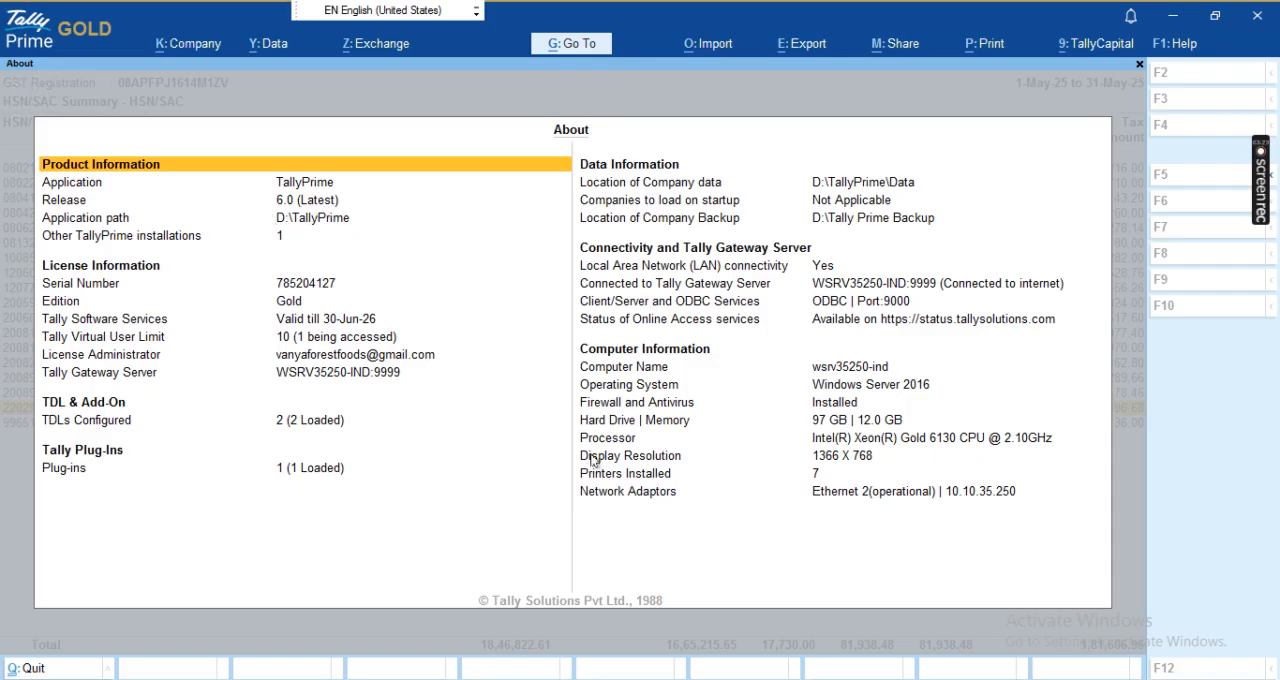
key(Escape)
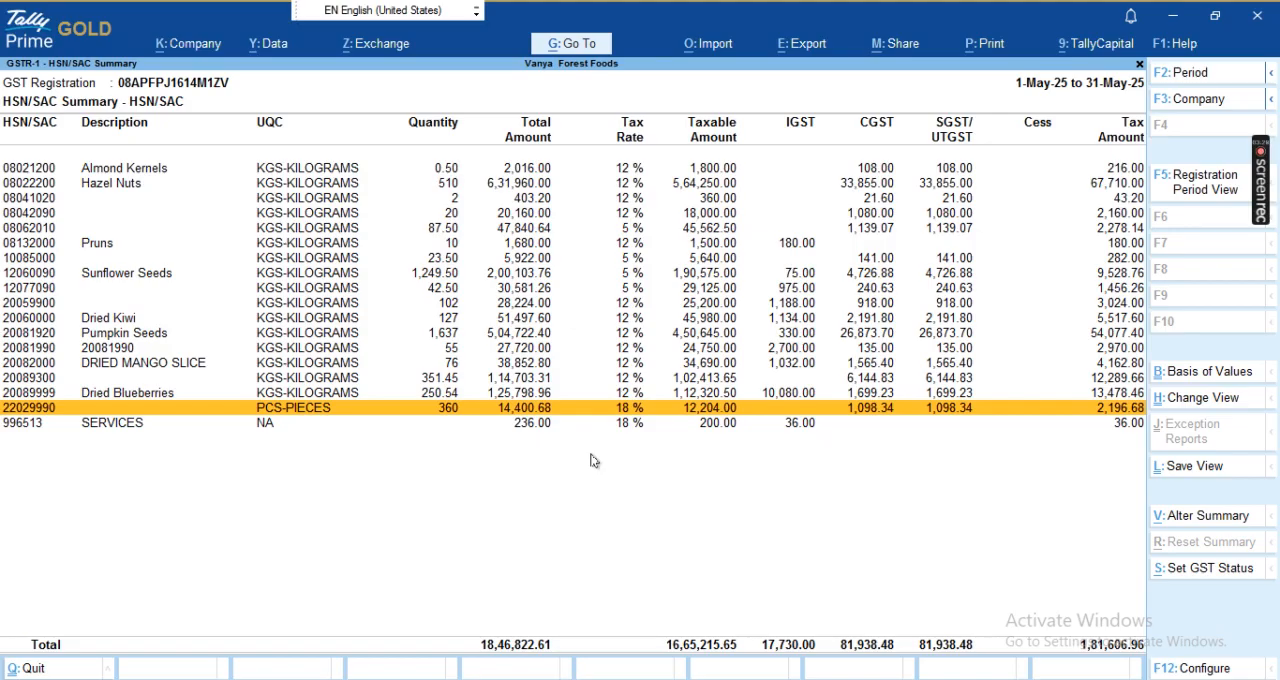
- Set Set/Alter Company GST Rate and Other Details to Yes in the company features, keeping HSN/SAC Details as Not Defined
key(F11)
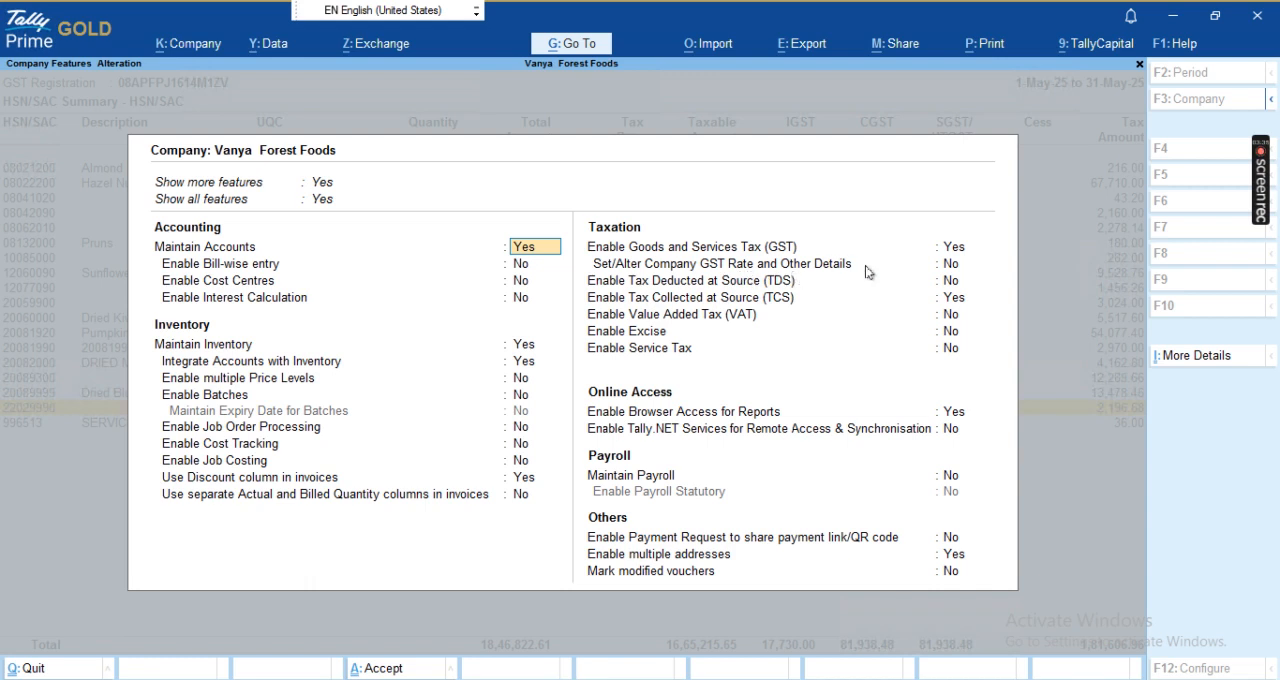
click(952, 266)
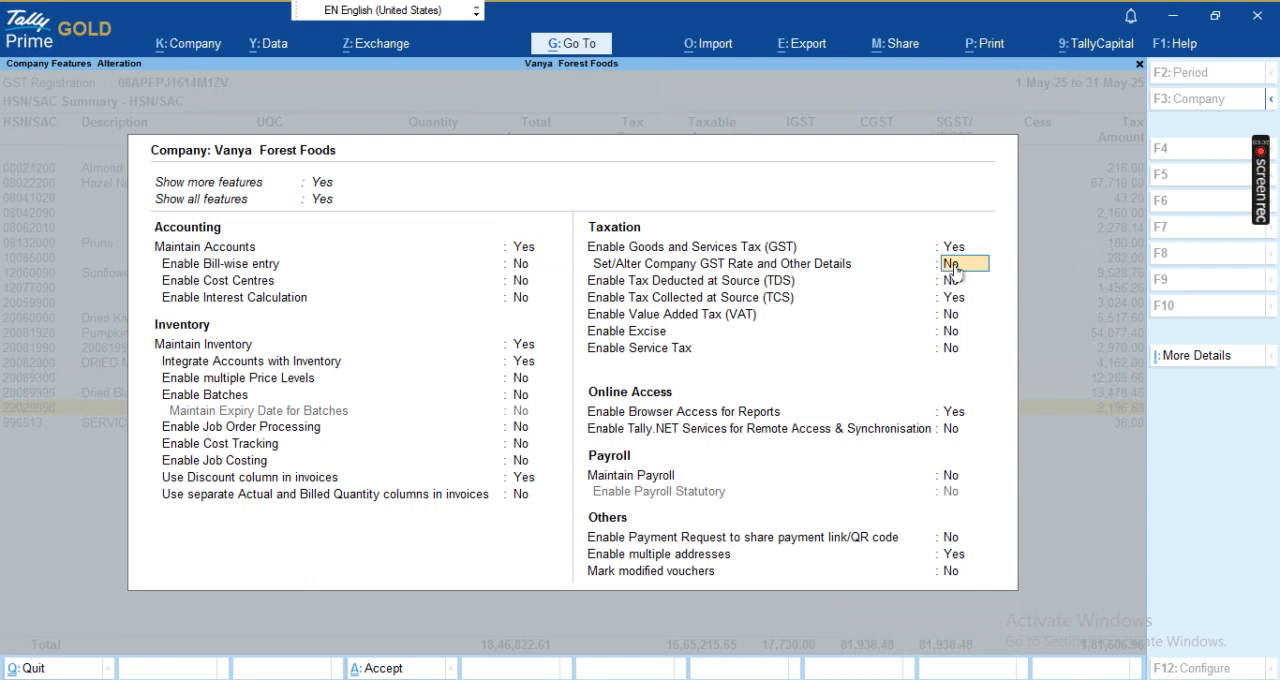
key(y)
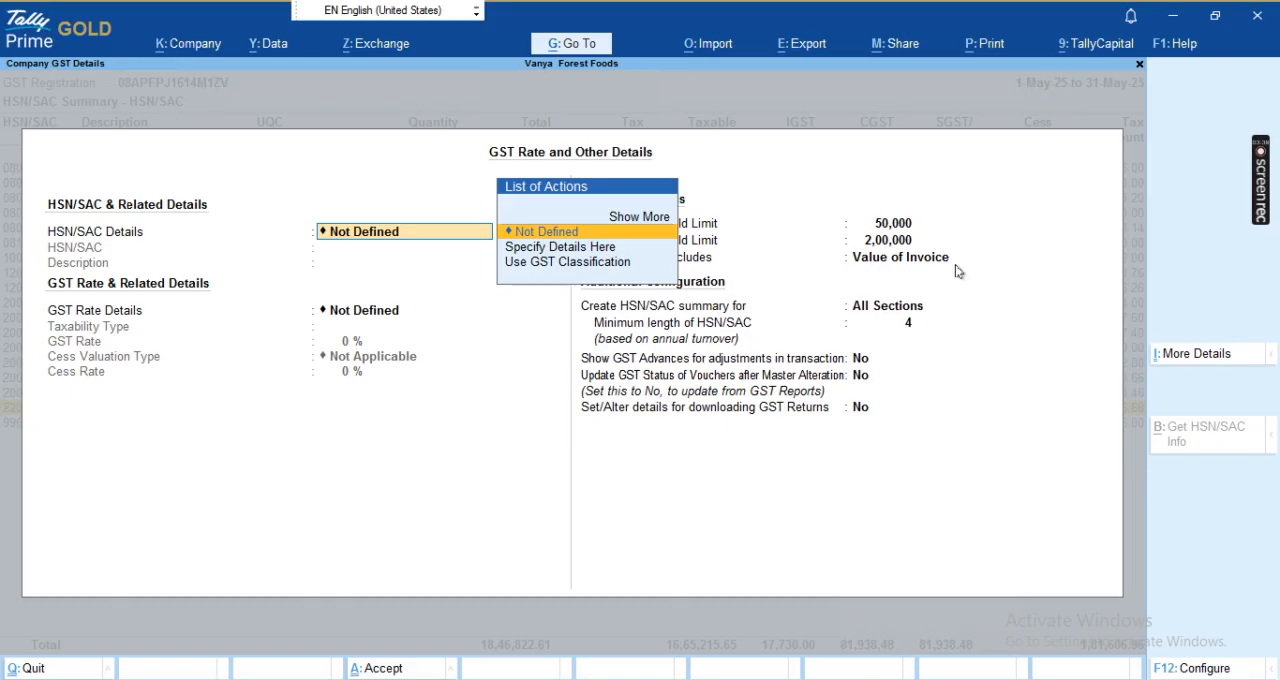
key(Return)
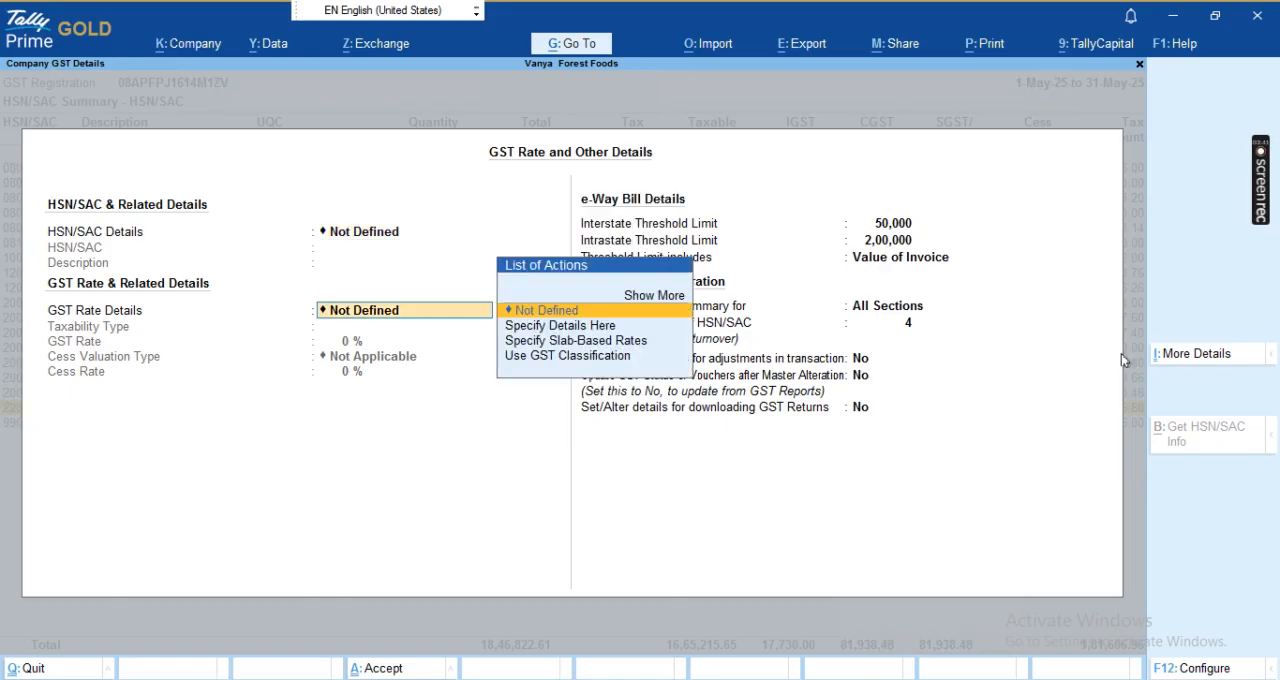
- Show the full list of additional company GST details and set Separate B2B & B2C HSN Summary to apply from 1.5.25
click(1190, 358)
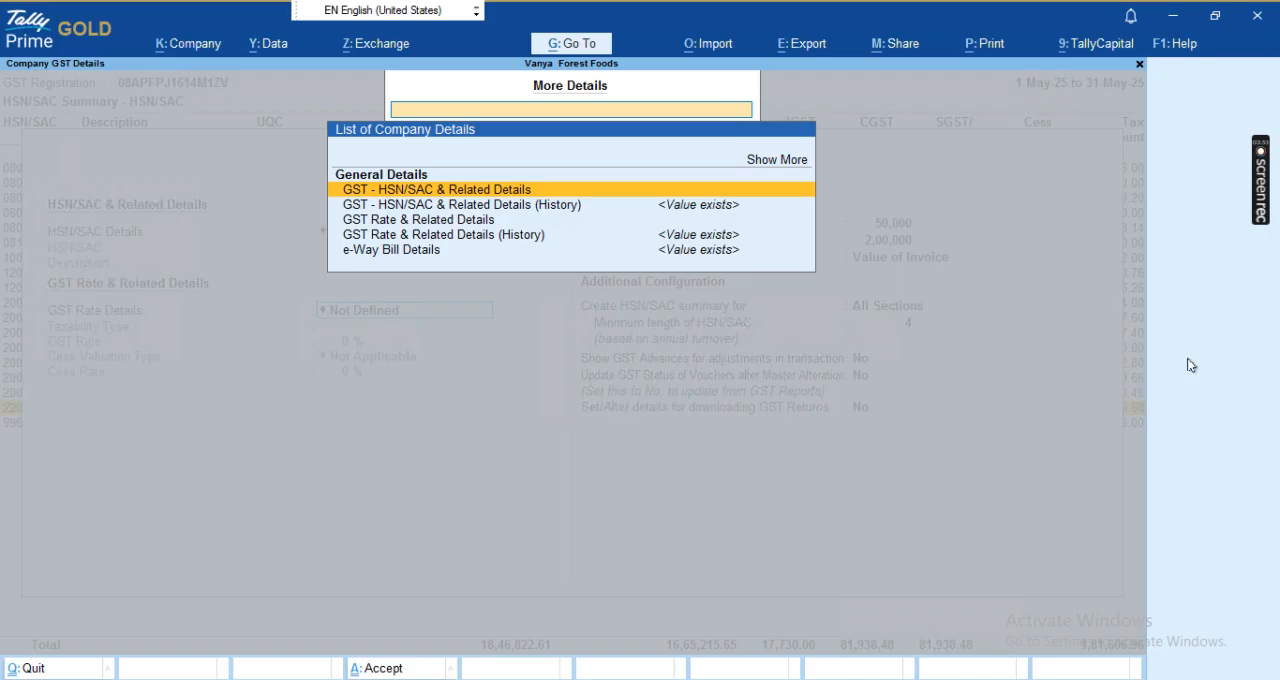
key(Up)
key(Up)
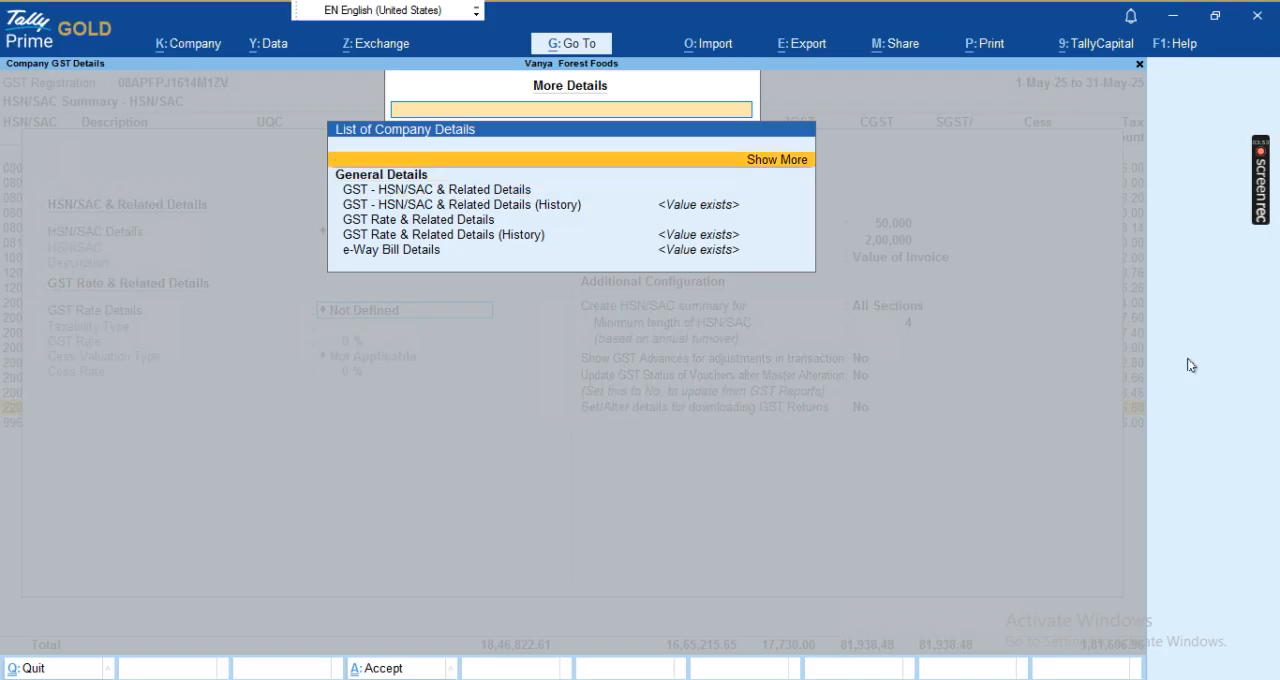
key(Return)
key(Down)
key(Down)
key(Down)
key(Down)
key(Down)
key(Down)
key(Down)
key(Down)
key(Down)
key(Down)
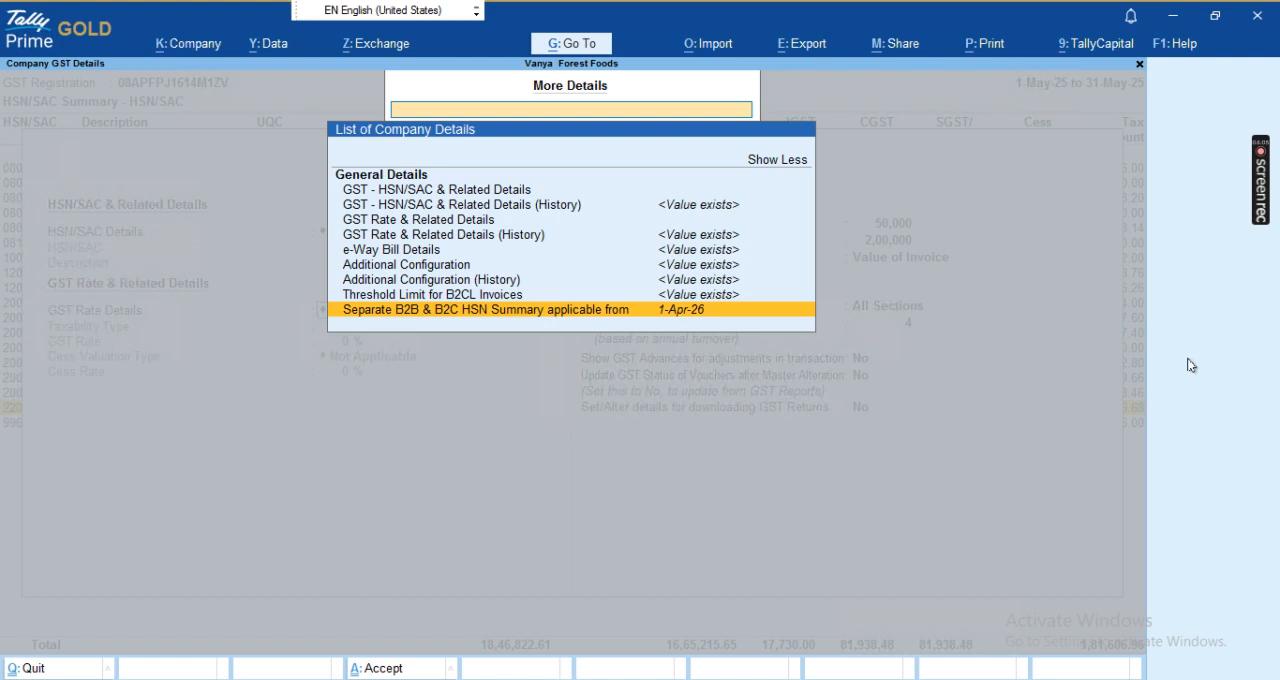
key(Return)
key(BackSpace)
text(1.5.25)
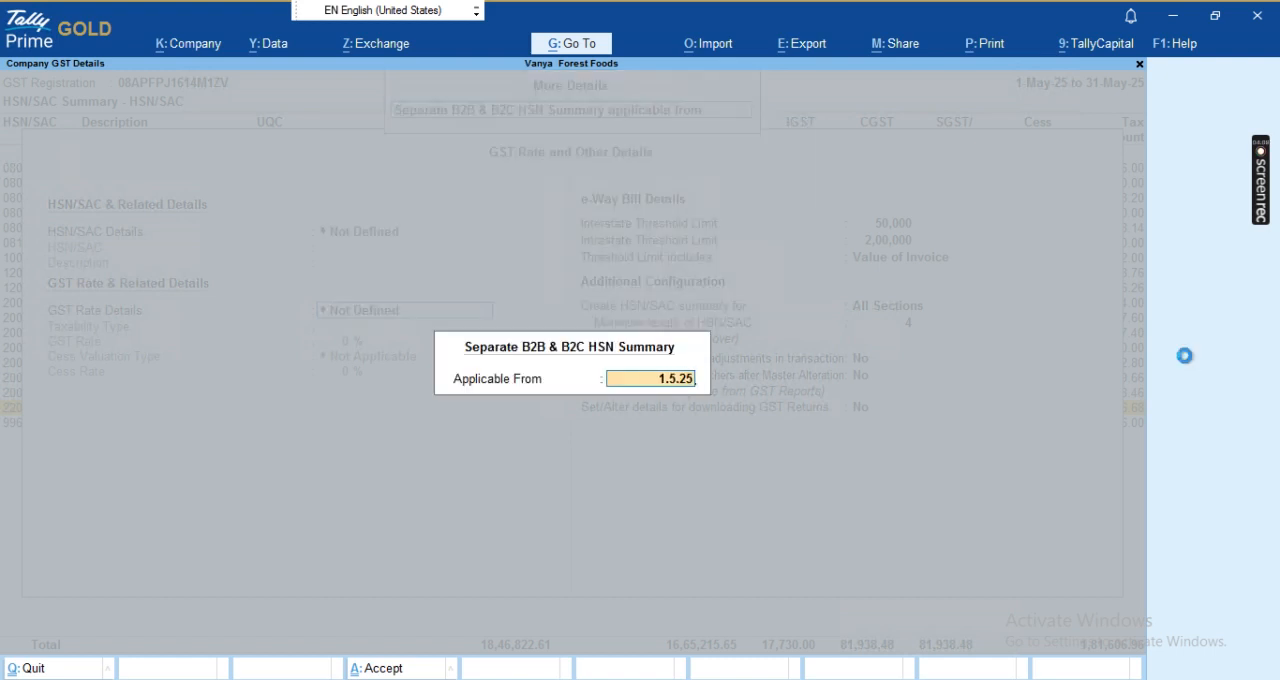
key(Return)
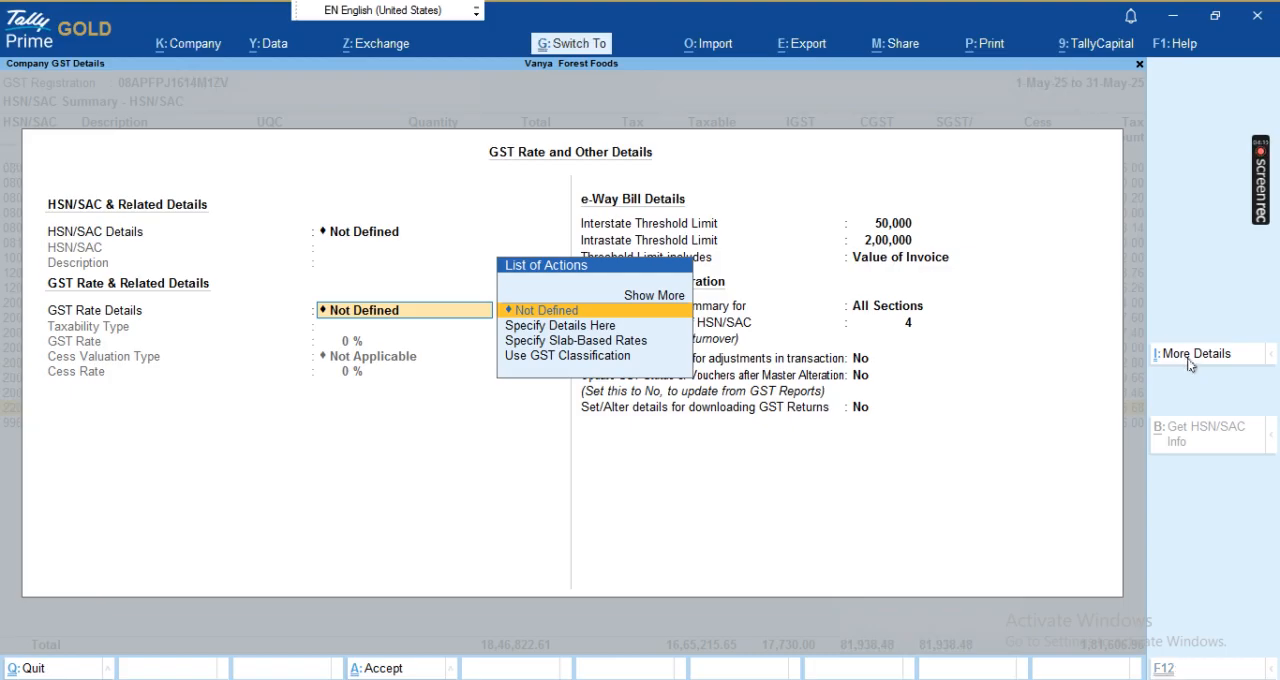
- Save the company GST details and company features, and agree to update the vouchers' GST status
key(ctrl+a)
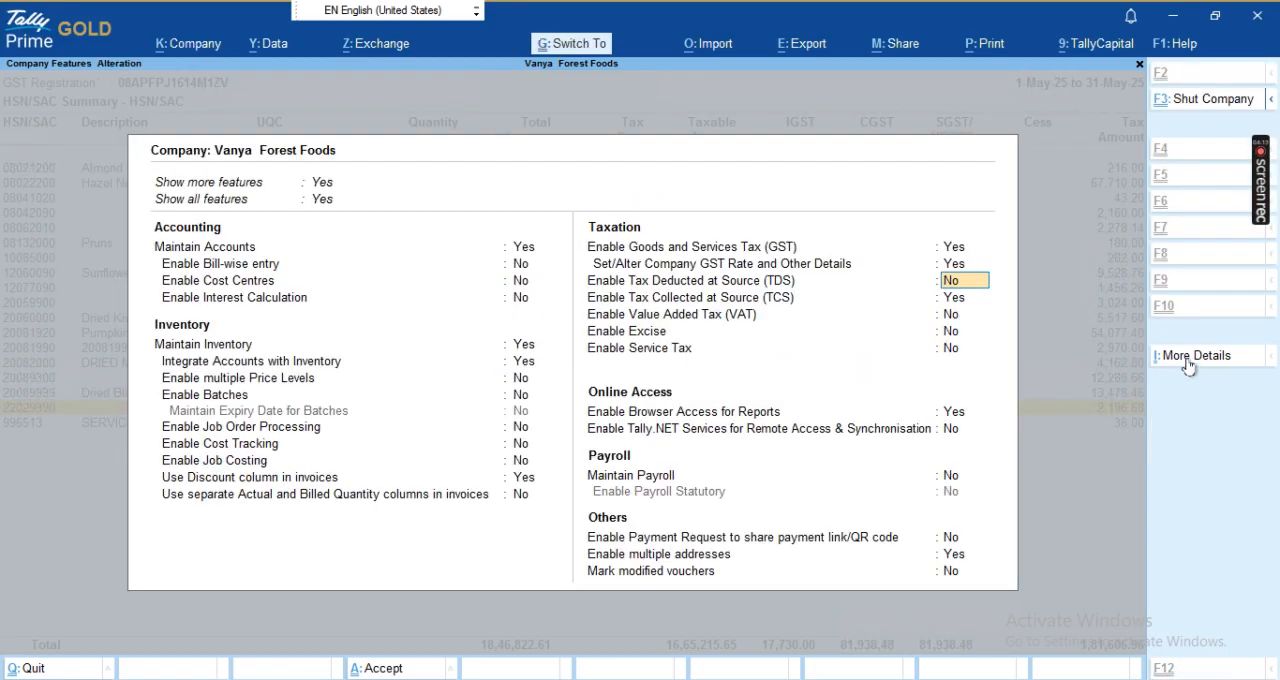
key(ctrl+a)
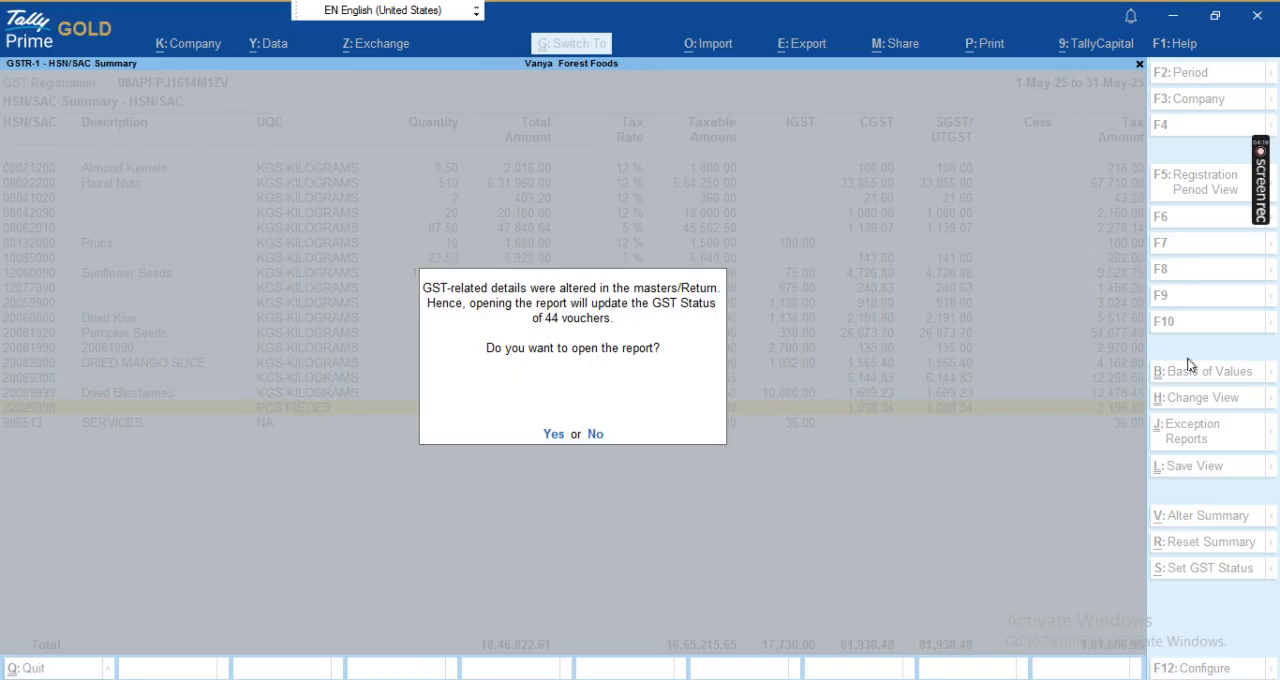
key(y)
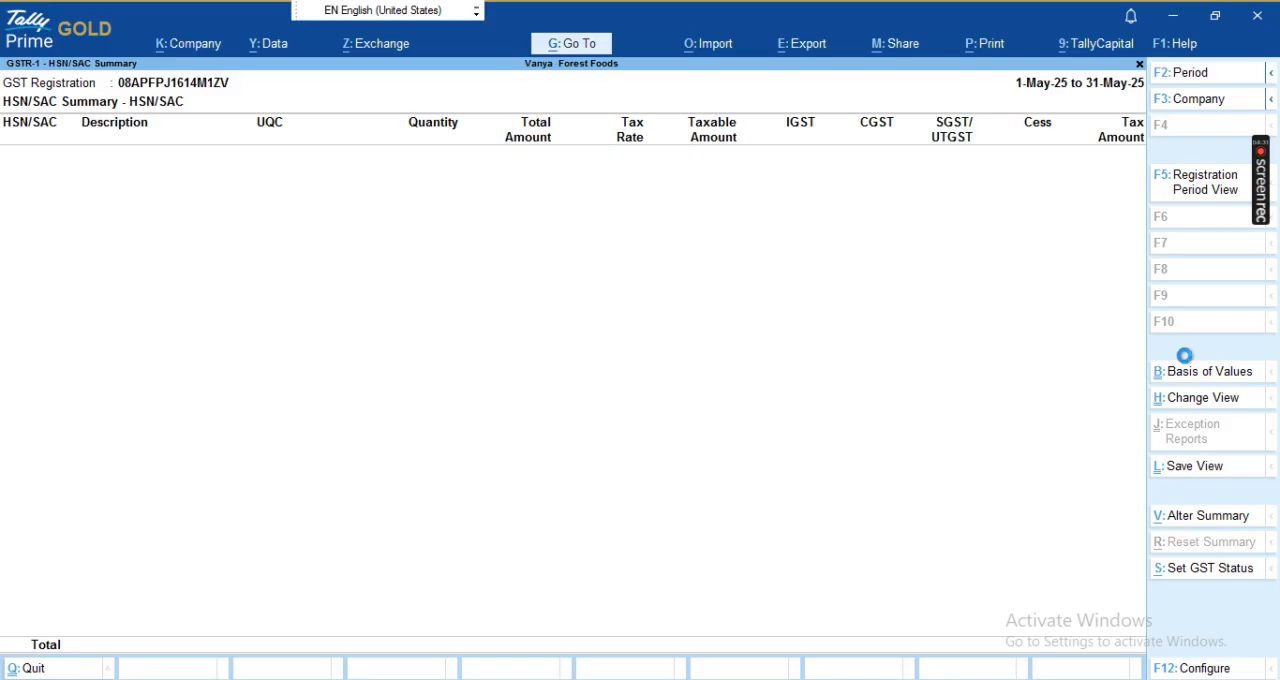
- Reopen HSN Summary - 12 (B2B - B2C Supplies) and examine the B2B Supplies and B2C Supplies sections
key(Escape)
key(Down)
key(Up)
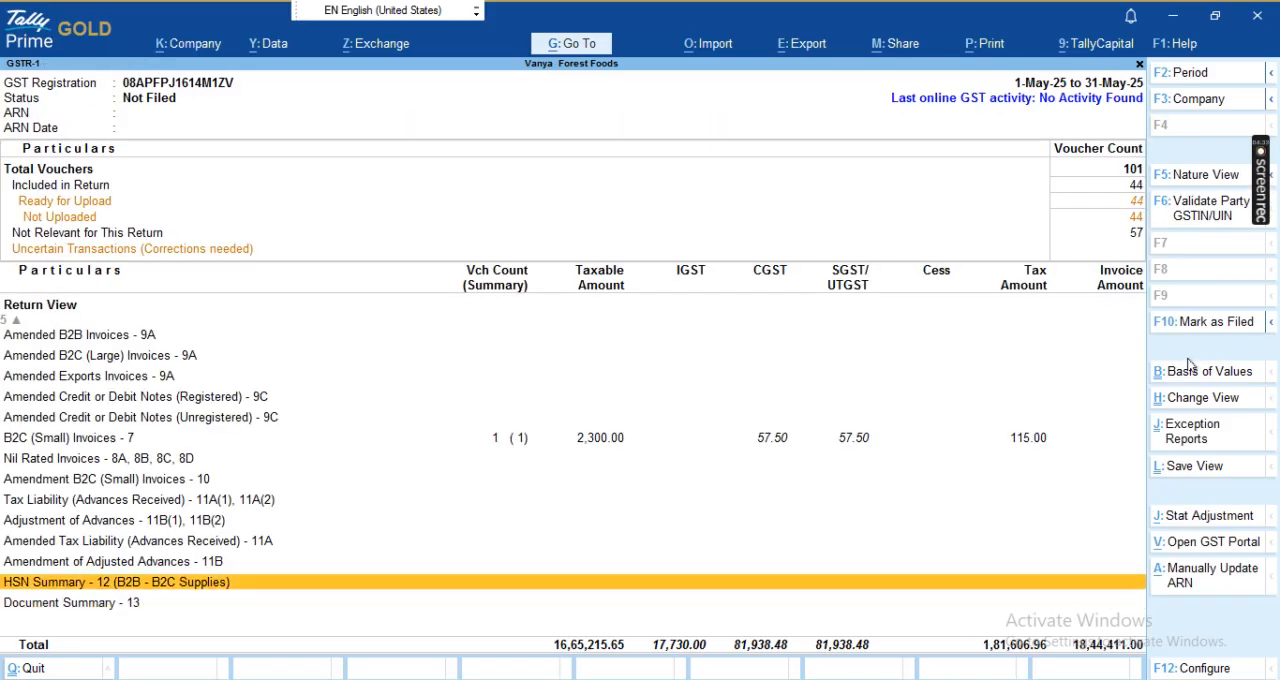
key(Return)
key(Down)
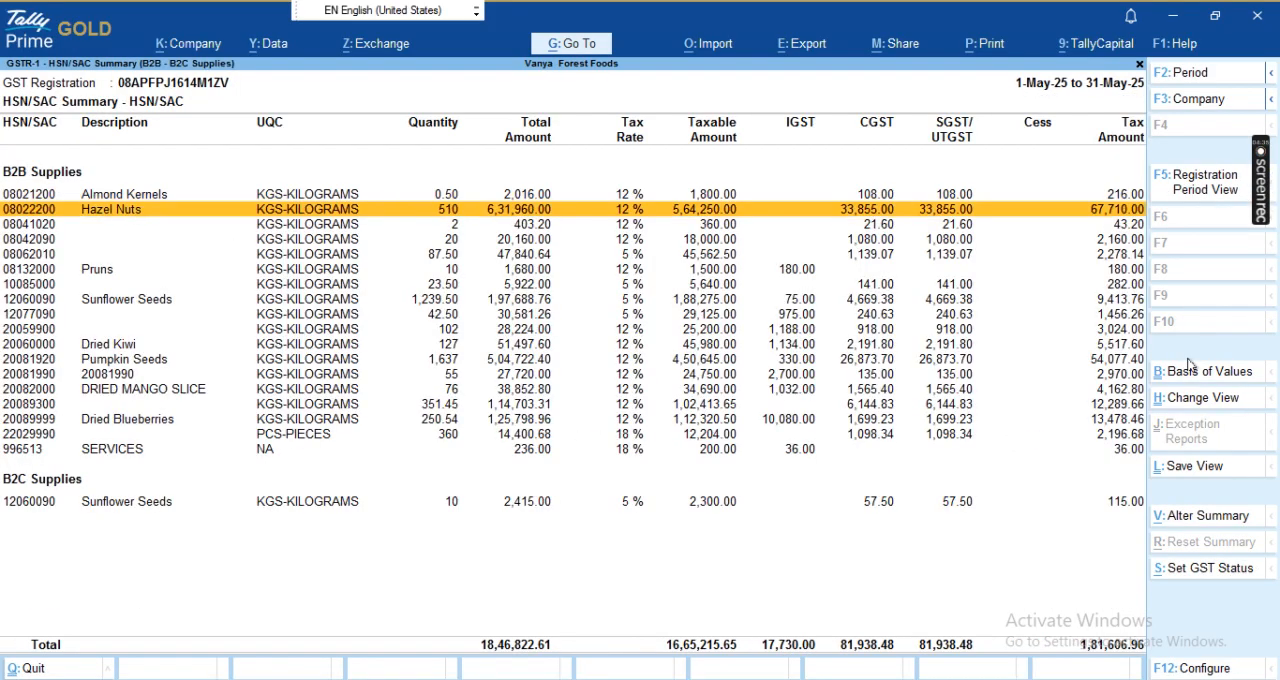
key(Up)
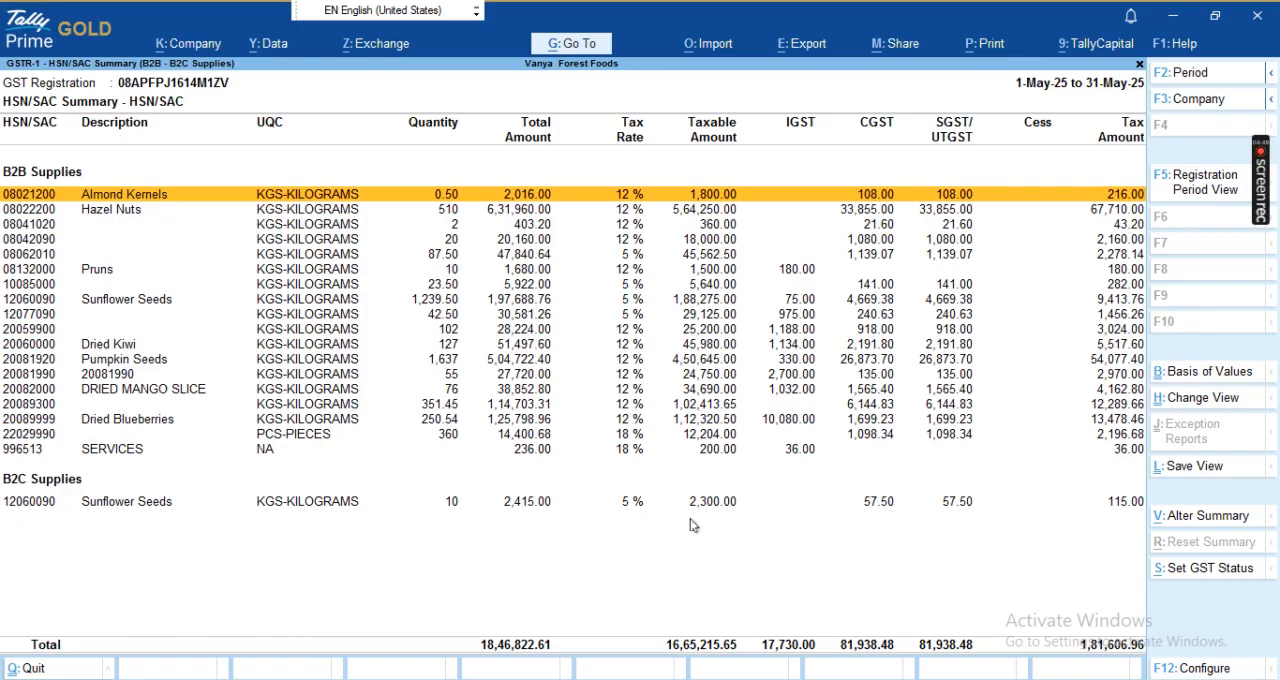
- Return to the GSTR-1 return view and check the B2C (Small) Invoices - 7 line
key(Escape)
key(Up)
key(Up)
key(Up)
key(Up)
key(Up)
key(Up)
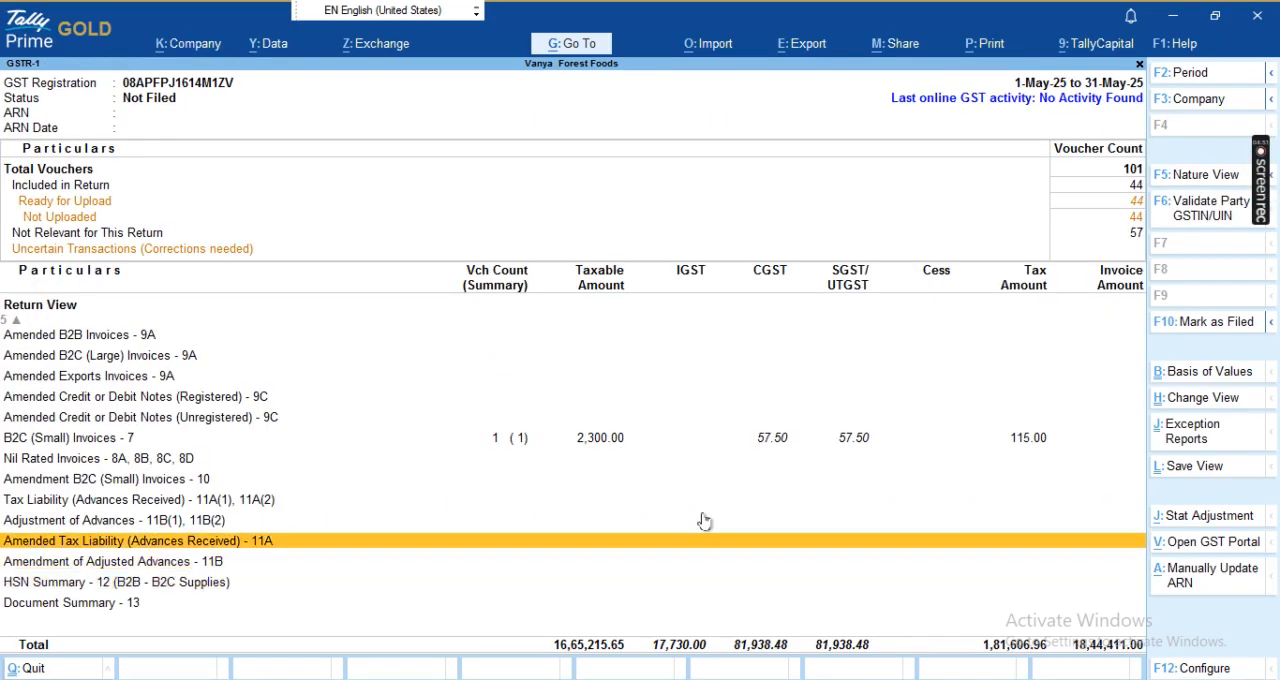
key(Up)
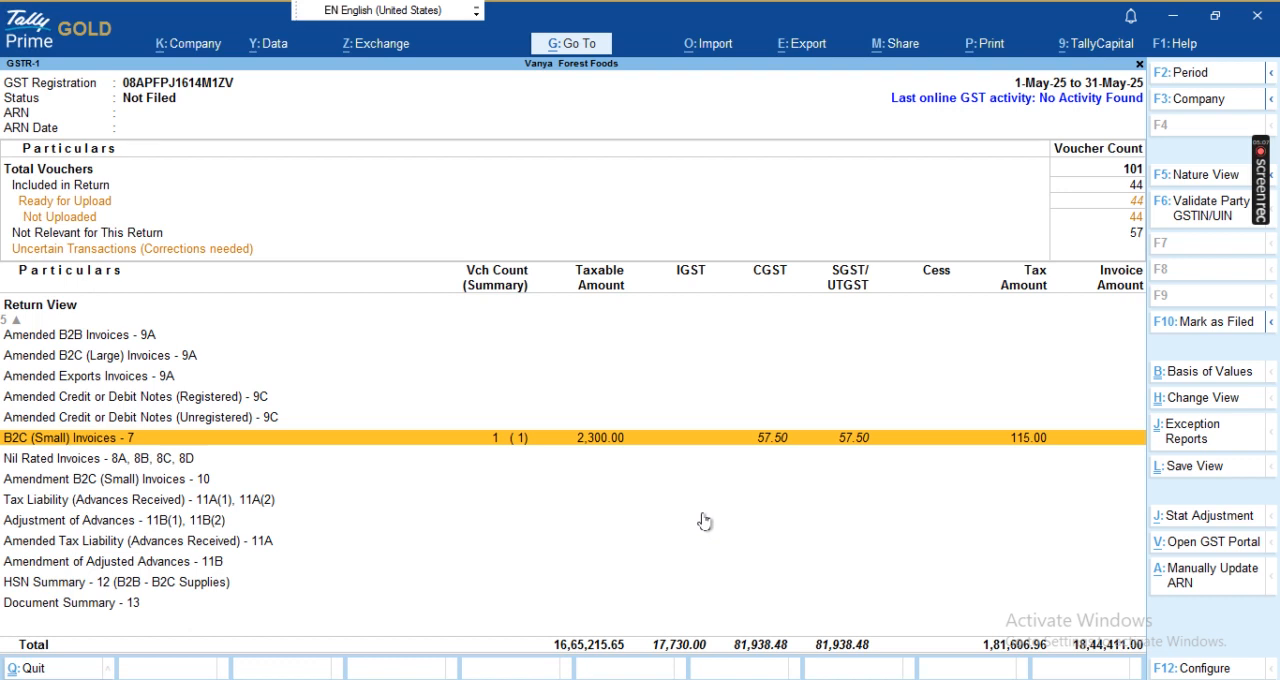
- Open the GST Returns export for May 2025 and review the pending GSTR-1 entries down to Document Summary
key(alt+e)
key(Down)
key(Down)
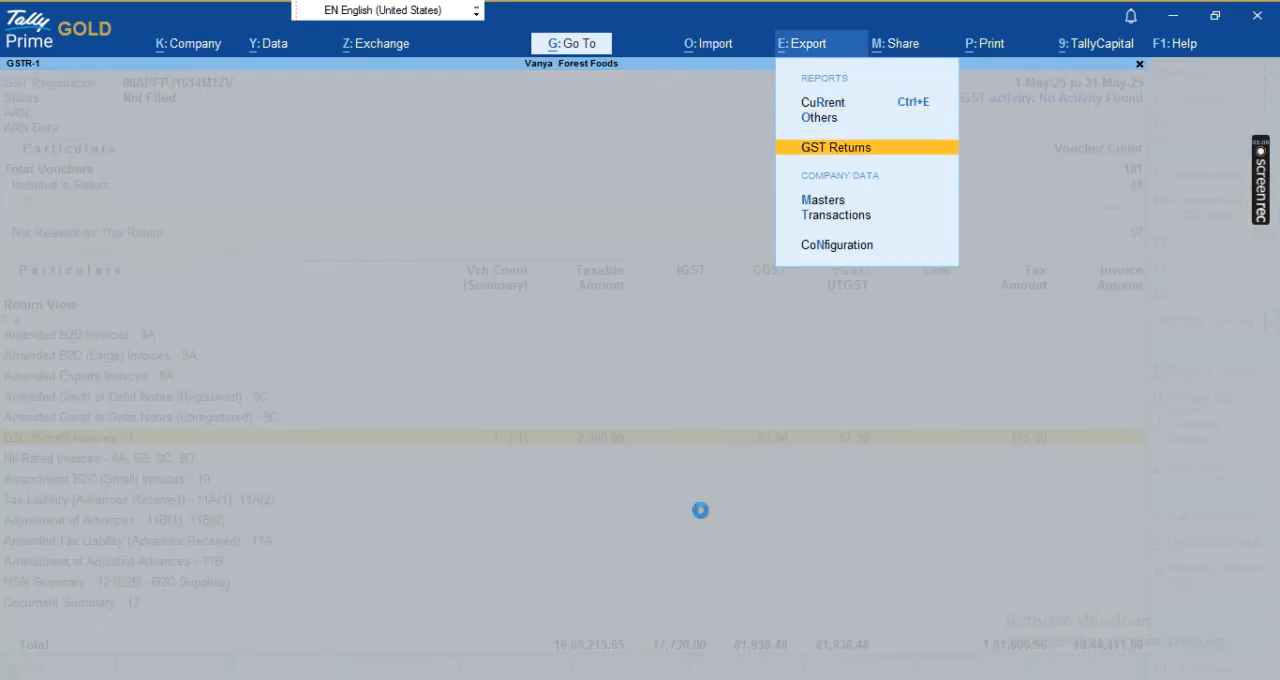
key(Return)
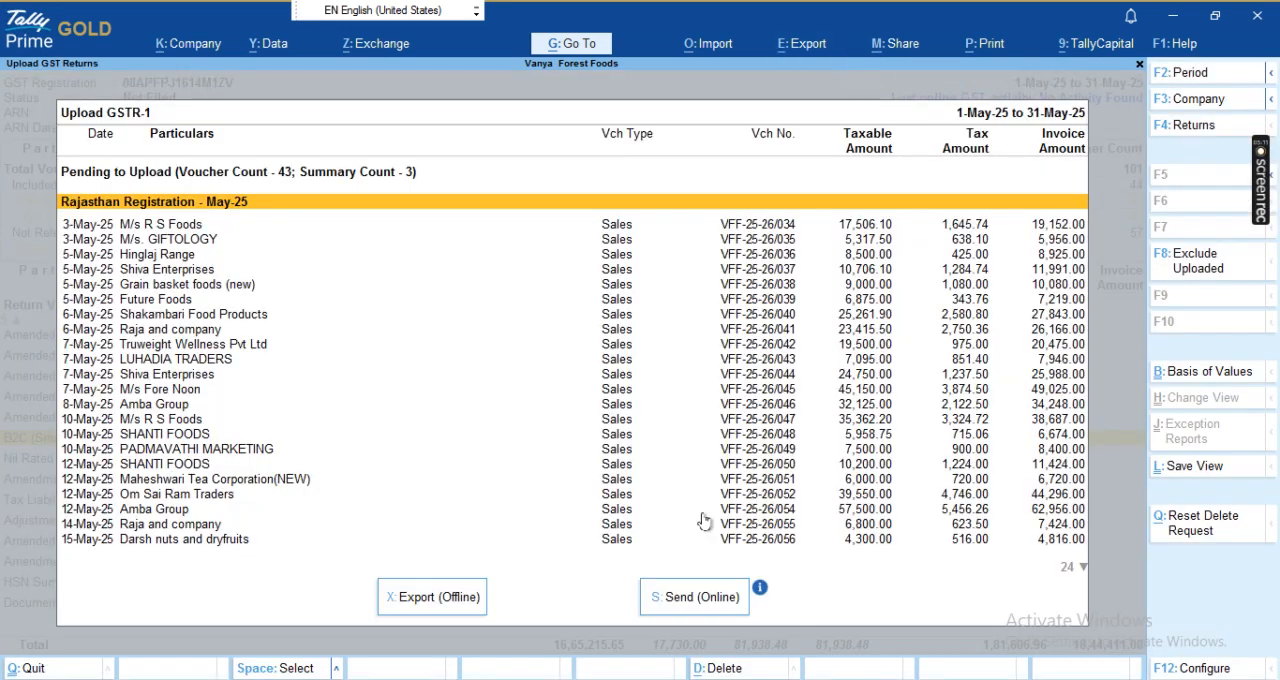
key(Down)
key(Down)
key(Down)
key(Down)
key(Down)
key(Down)
key(Down)
key(Down)
key(Down)
key(Down)
key(Down)
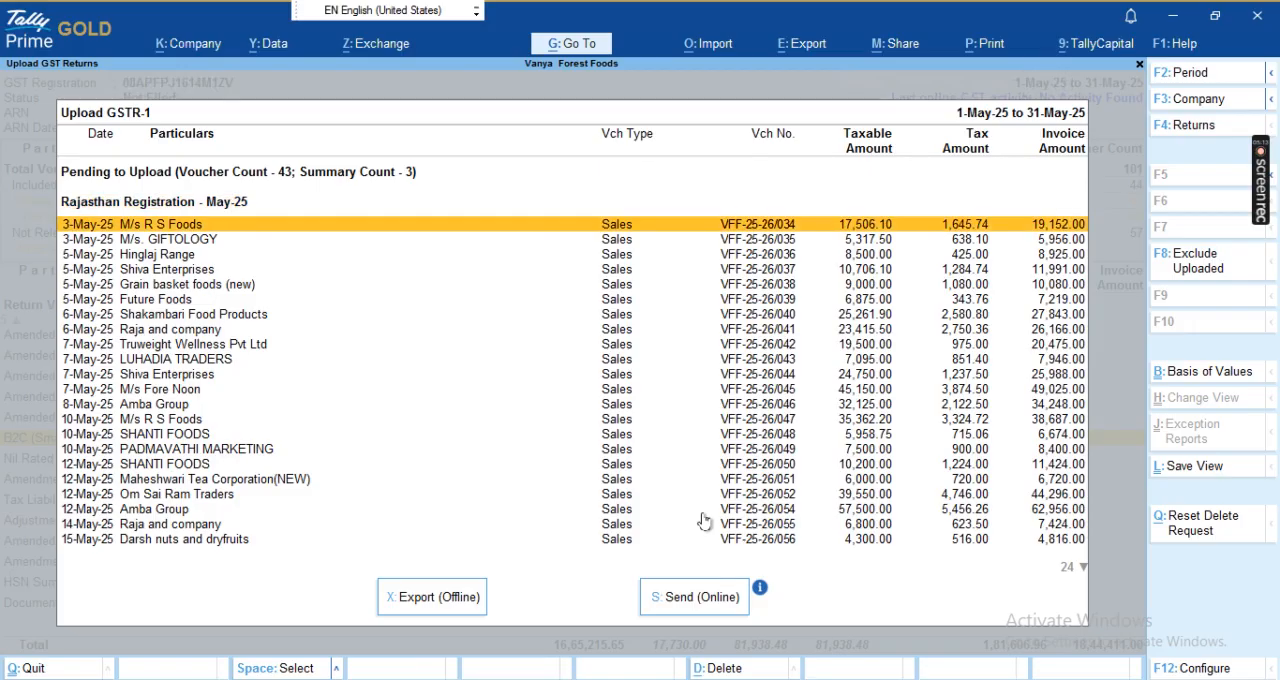
key(Page_Down)
key(Page_Down)
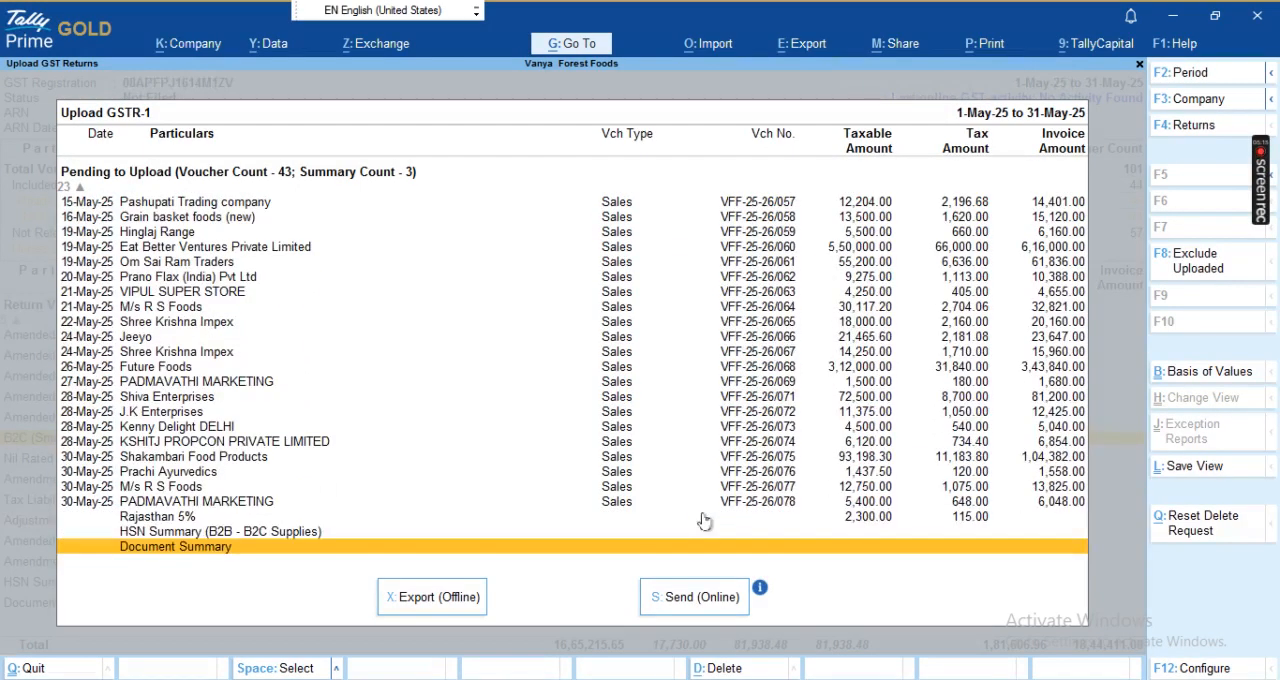
- Check the HSN Summary (B2B - B2C Supplies) entry and export the return offline as an Excel spreadsheet to D:\tallyprime\data
key(Up)
key(Up)
key(Down)
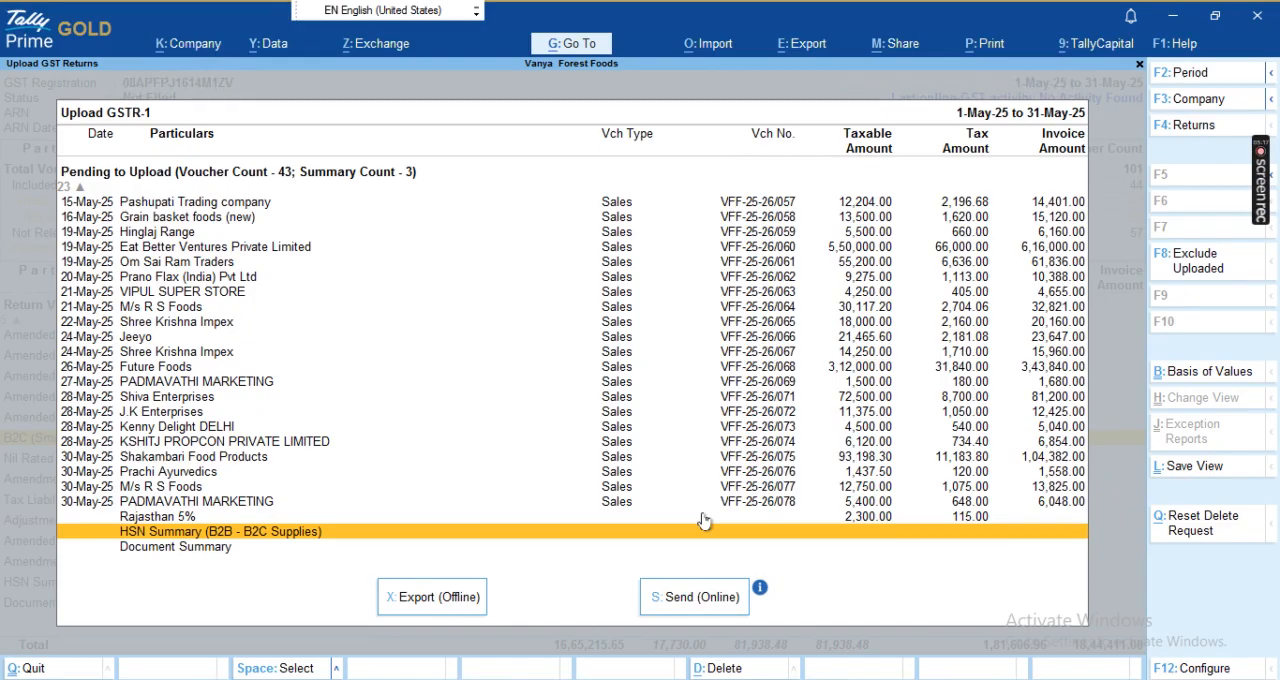
click(436, 598)
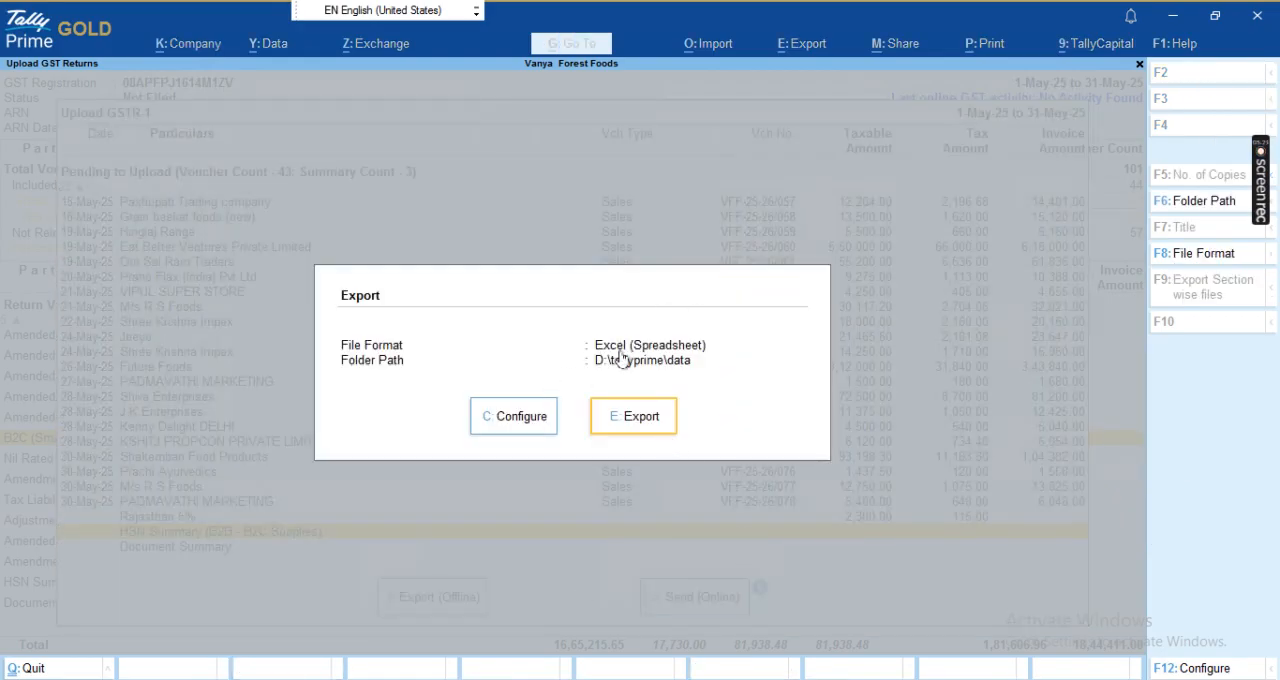
click(632, 416)
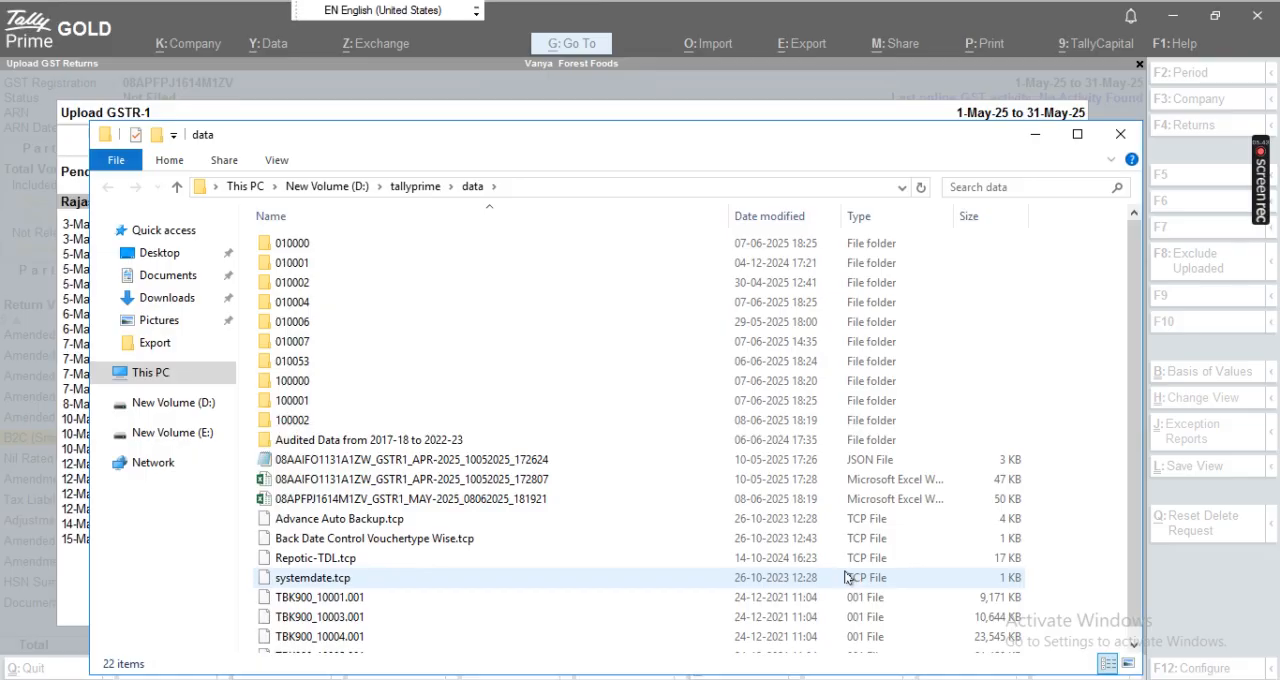
- Permanently delete the two April 2025 GSTR1 export files, JSON and Excel, from the data folder
click(453, 505)
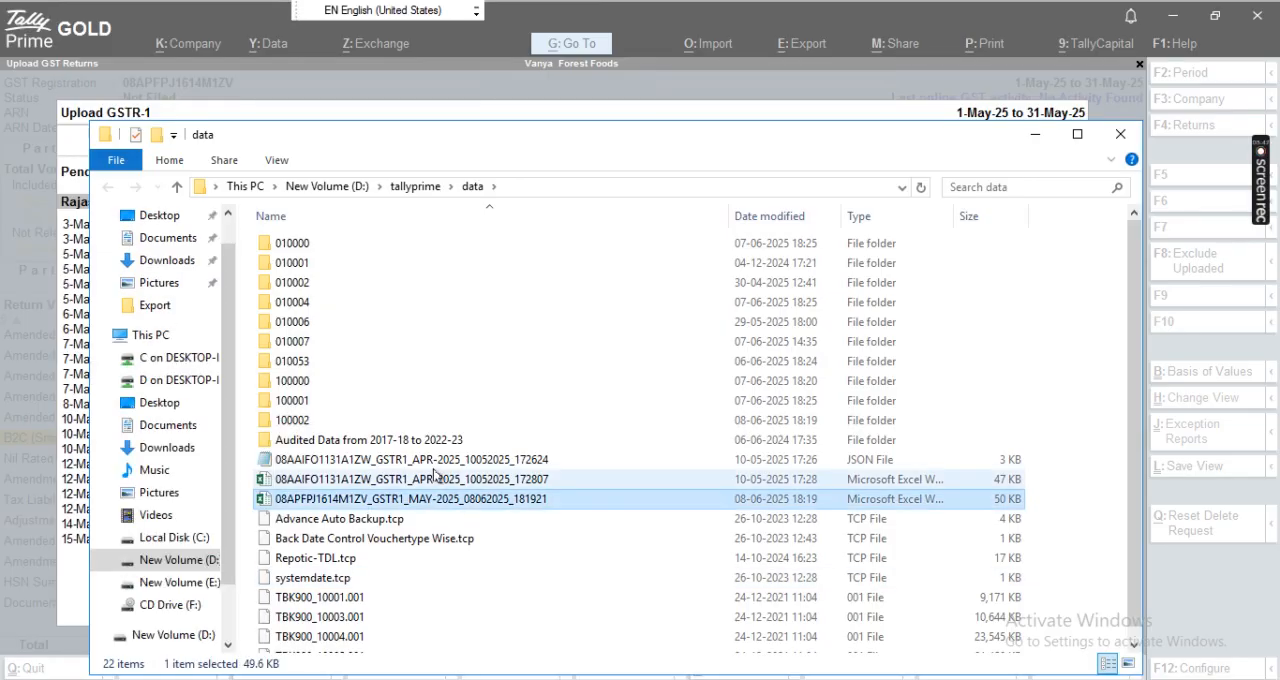
click(434, 478)
key(shift+Up)
key(shift+Delete)
key(Return)
- Open the exported May 2025 GSTR1 workbook in Excel, dismiss the activation notice and inspect the hsn sheet for data
double_click(480, 460)
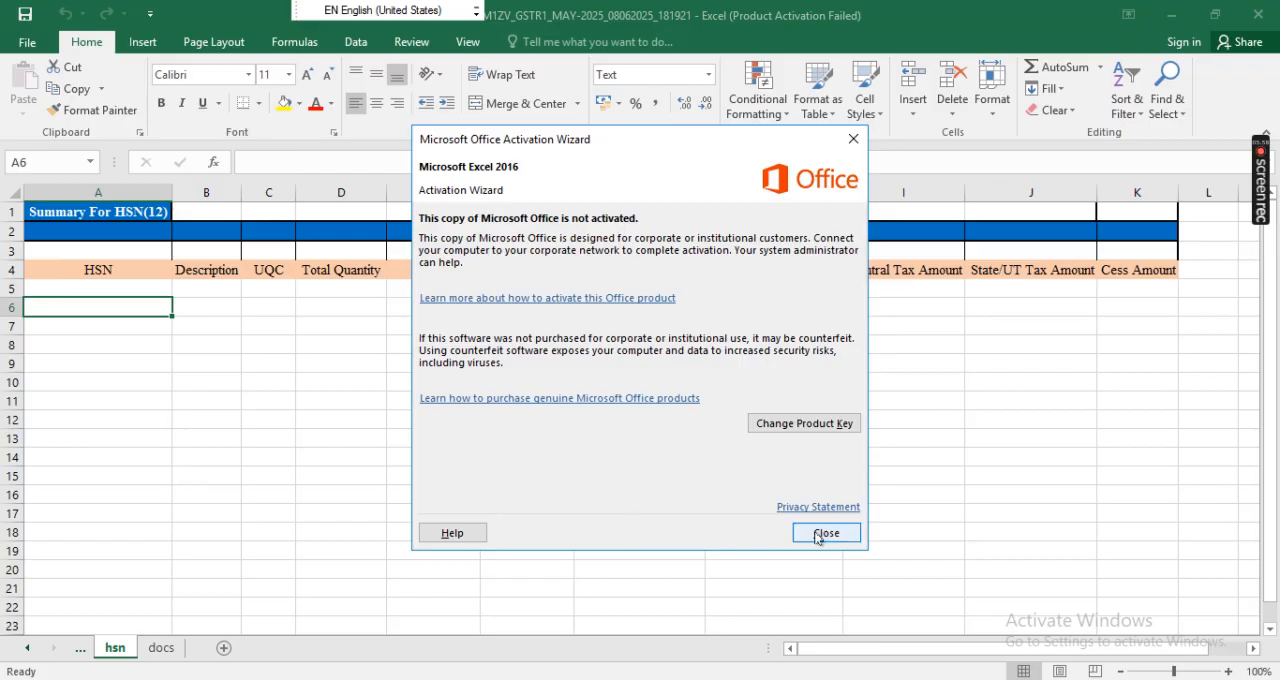
click(818, 535)
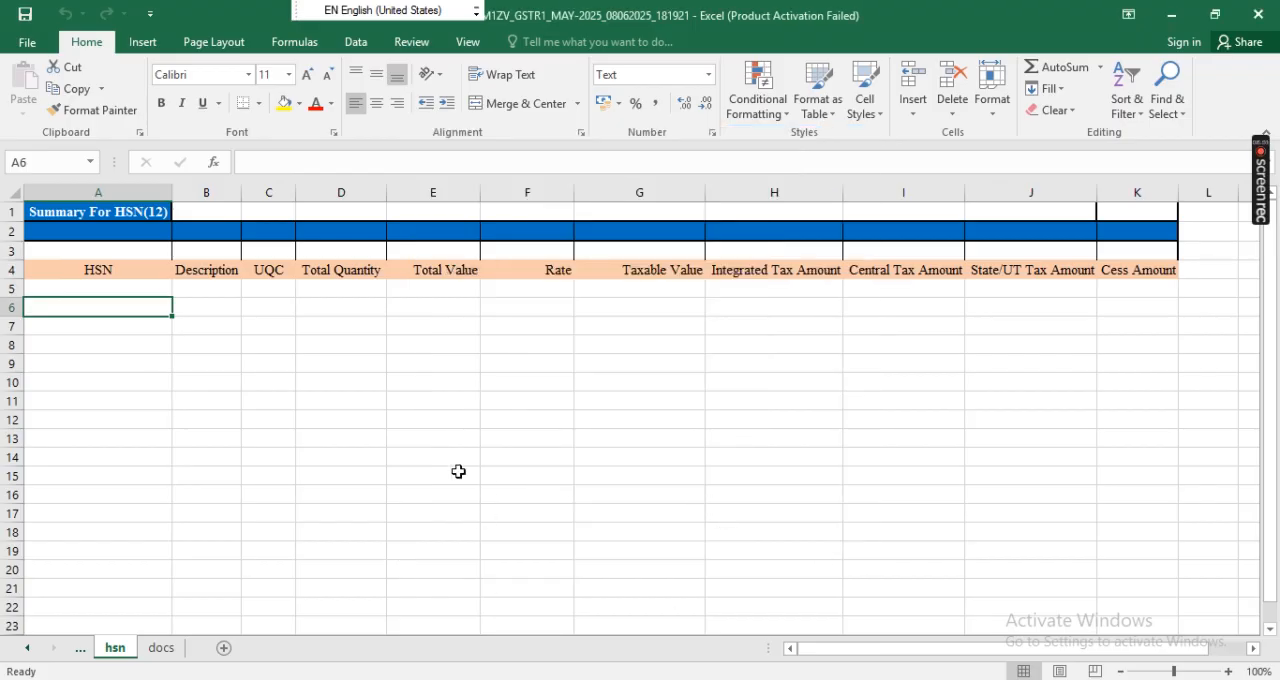
key(Up)
key(Up)
key(Down)
key(Down)
key(Right)
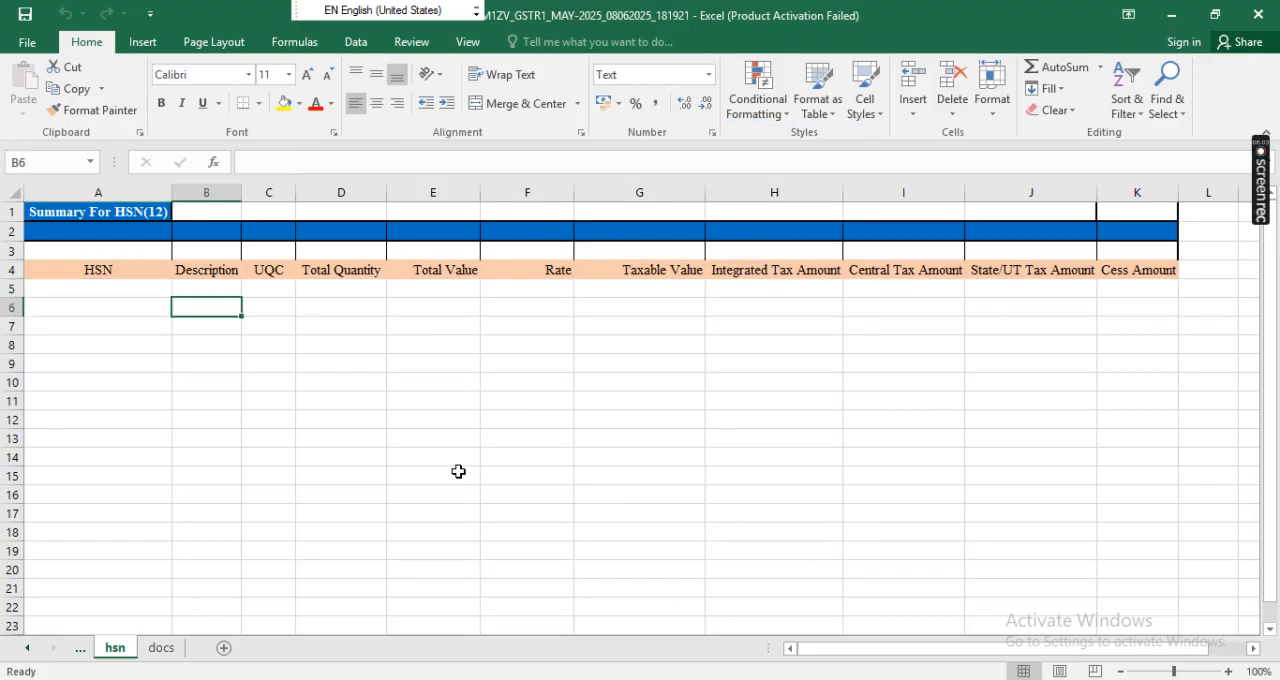
key(Left)
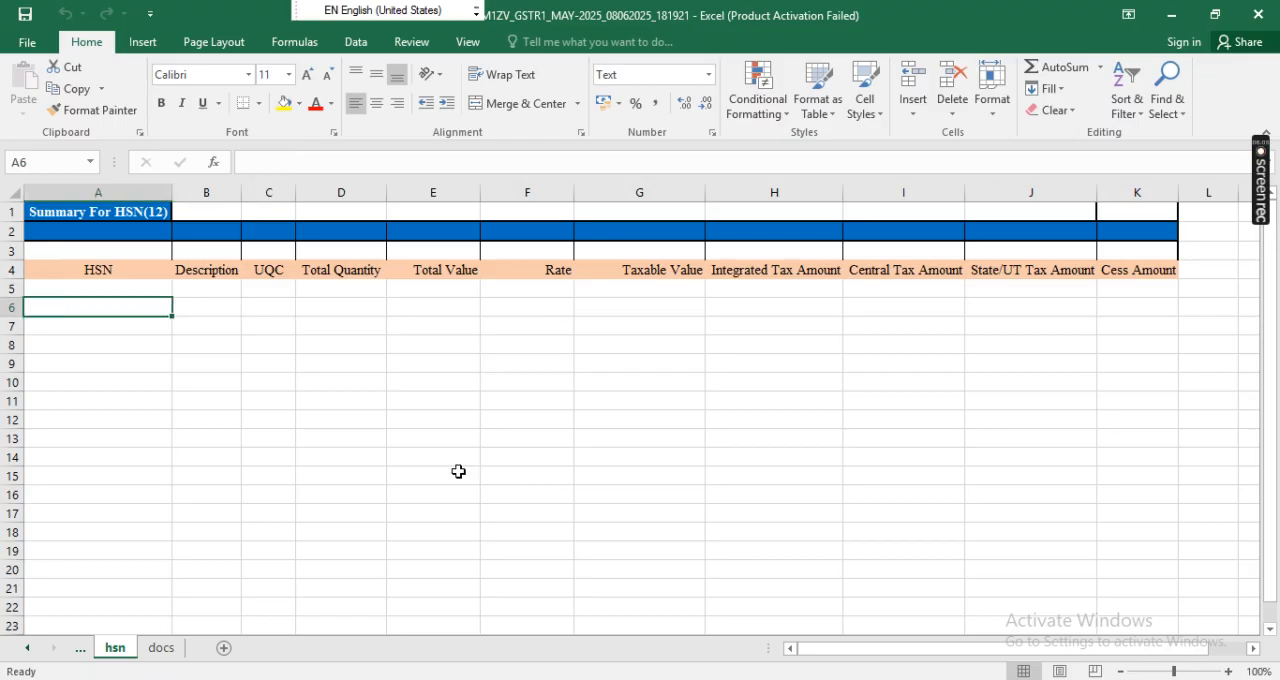
- Go back through the workbook's sheets and examine the invoice rows on the b2b,sez,de sheet
key(ctrl+Page_Up)
key(ctrl+Page_Up)
key(ctrl+Page_Up)
key(ctrl+Page_Up)
key(ctrl+Page_Up)
key(ctrl+Page_Up)
key(ctrl+Page_Up)
key(ctrl+Page_Up)
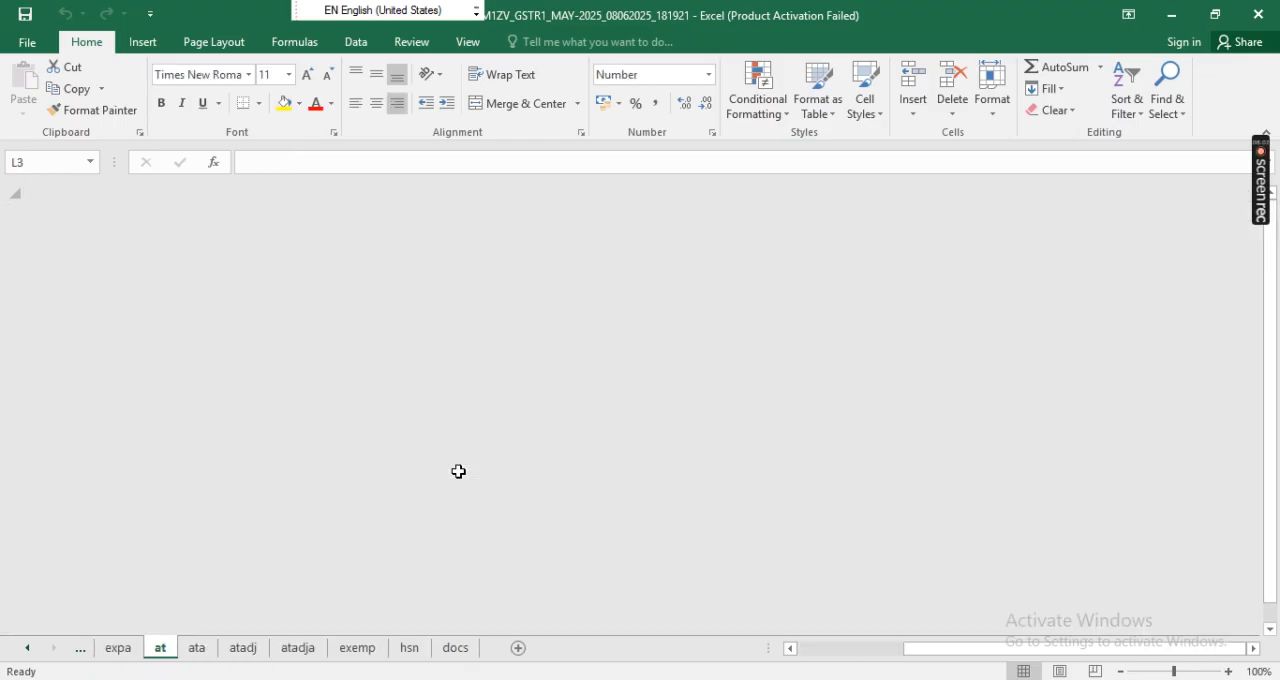
key(ctrl+Page_Up)
key(ctrl+Page_Up)
key(ctrl+Page_Up)
key(ctrl+Page_Up)
key(ctrl+Page_Up)
key(ctrl+Page_Up)
key(ctrl+Page_Up)
key(ctrl+Page_Up)
key(ctrl+Page_Up)
key(ctrl+Page_Up)
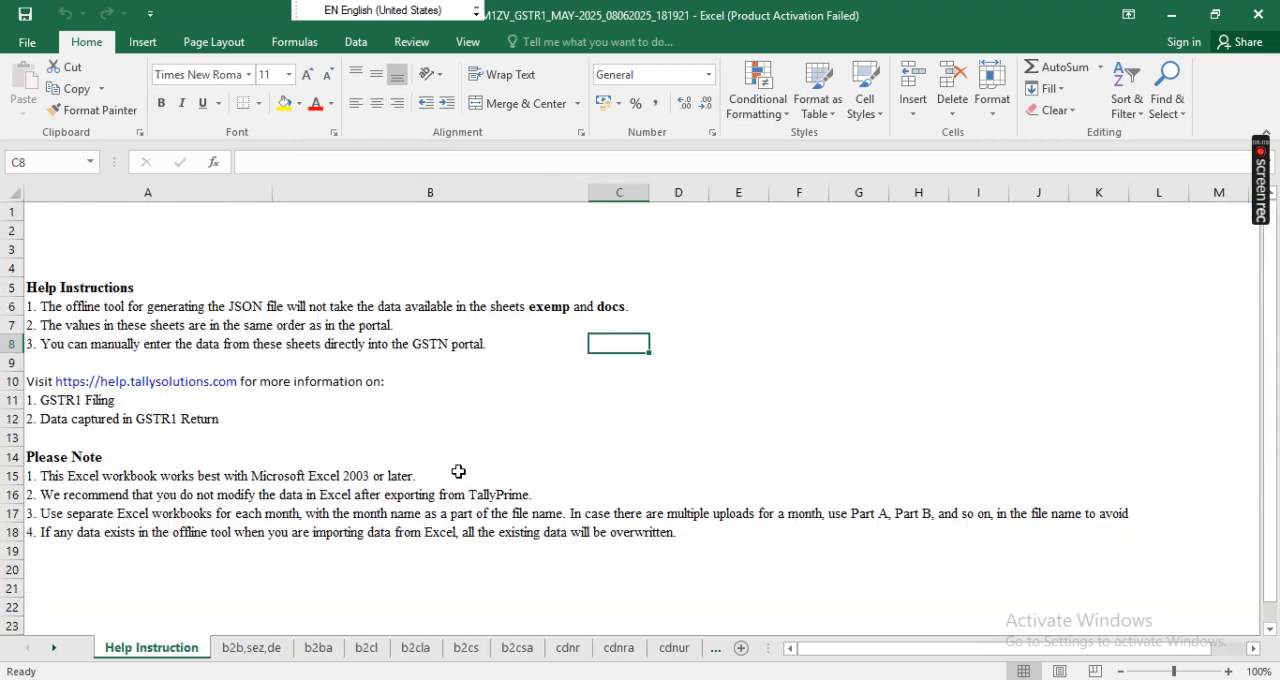
key(ctrl+Page_Down)
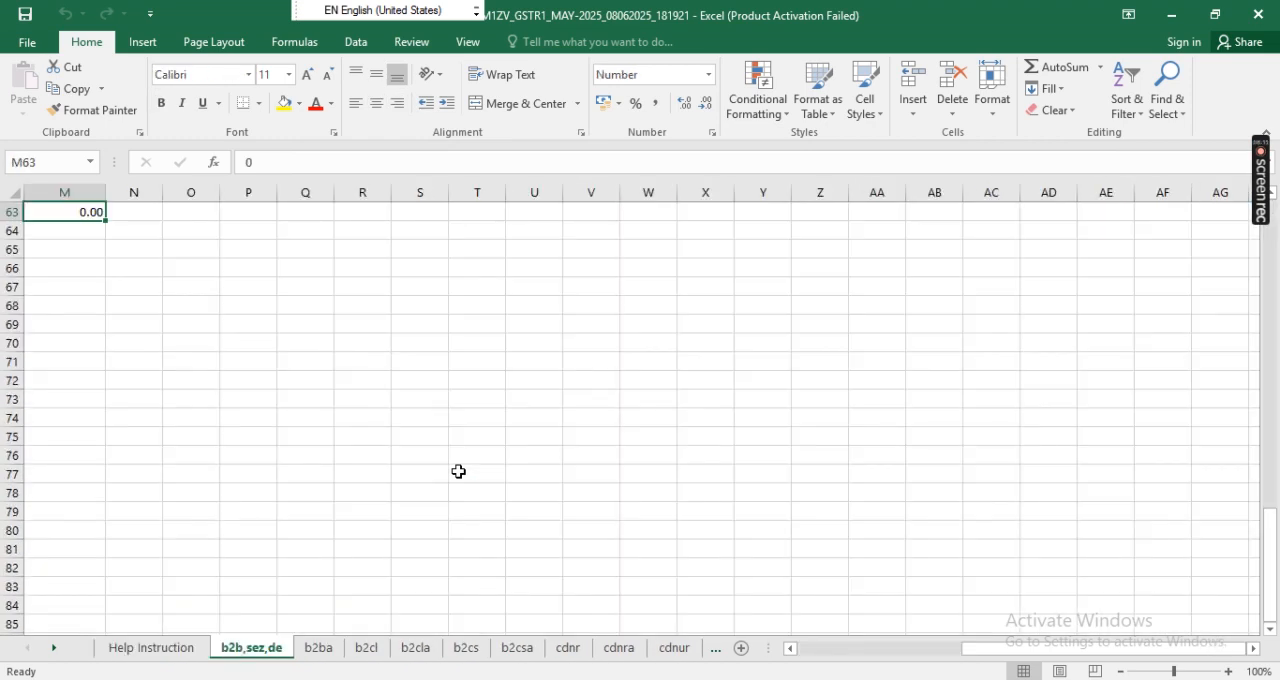
key(Up)
key(Left)
key(Left)
key(Left)
key(Left)
key(Left)
key(Left)
key(Left)
key(Left)
key(Left)
key(Left)
key(Left)
key(Left)
key(Up)
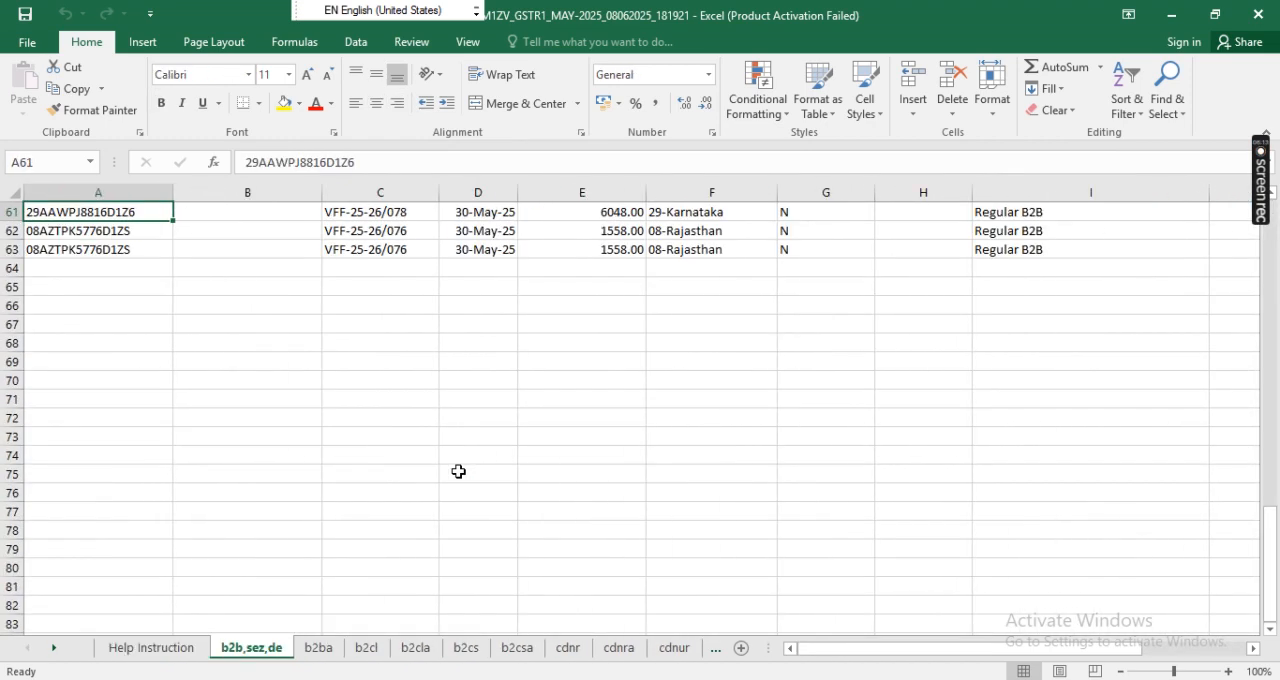
key(Up)
key(Up)
key(Up)
key(Up)
key(Up)
key(Up)
key(Up)
key(Up)
key(Up)
key(Up)
key(Up)
key(Up)
key(Up)
key(Up)
key(Up)
key(Up)
key(Up)
key(Up)
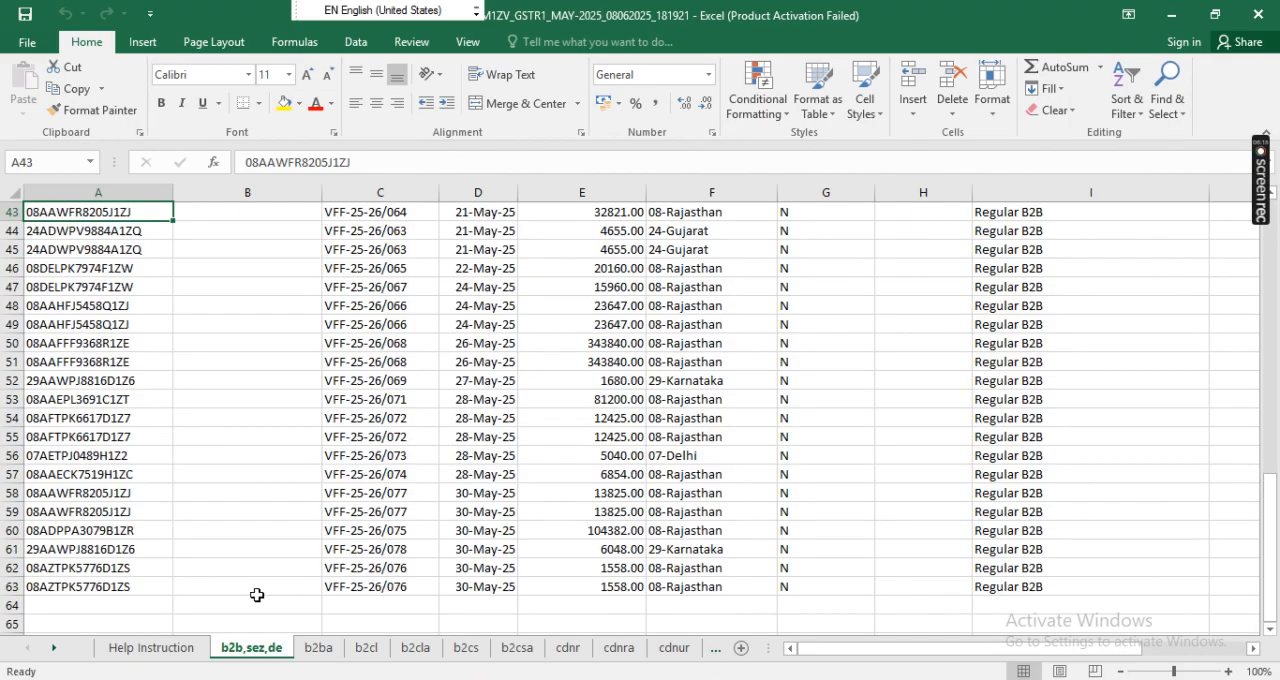
- Look over the remaining sheet names up to hsn and docs, and close the workbook
click(58, 651)
click(58, 651)
click(58, 651)
click(58, 651)
click(58, 651)
click(58, 651)
click(845, 457)
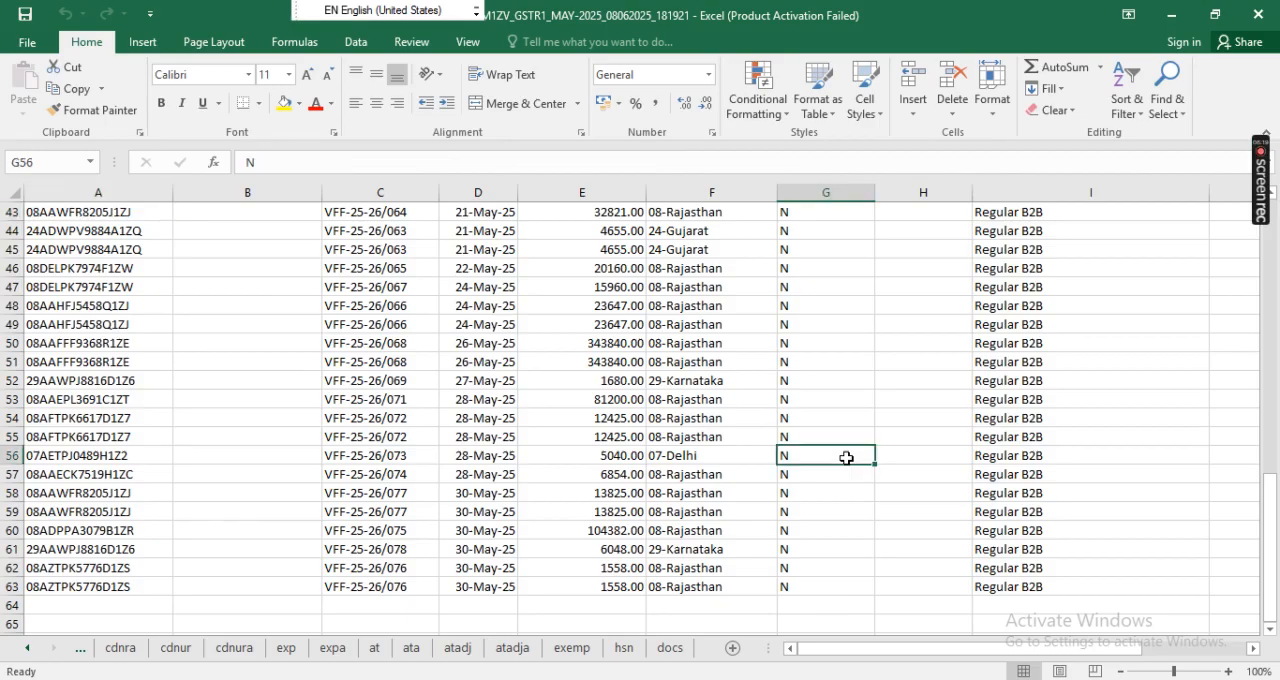
click(1257, 15)
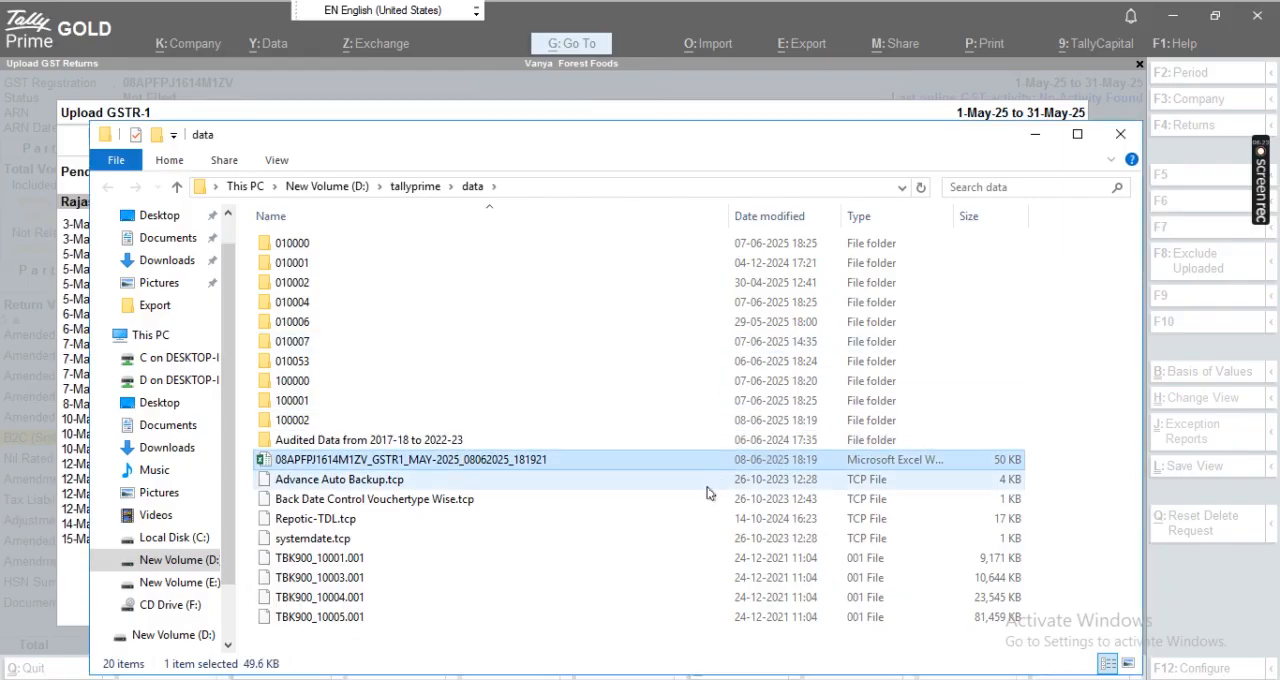
- Permanently delete the exported May 2025 GSTR1 workbook, close the data folder and return to TallyPrime
key(shift+Delete)
key(Return)
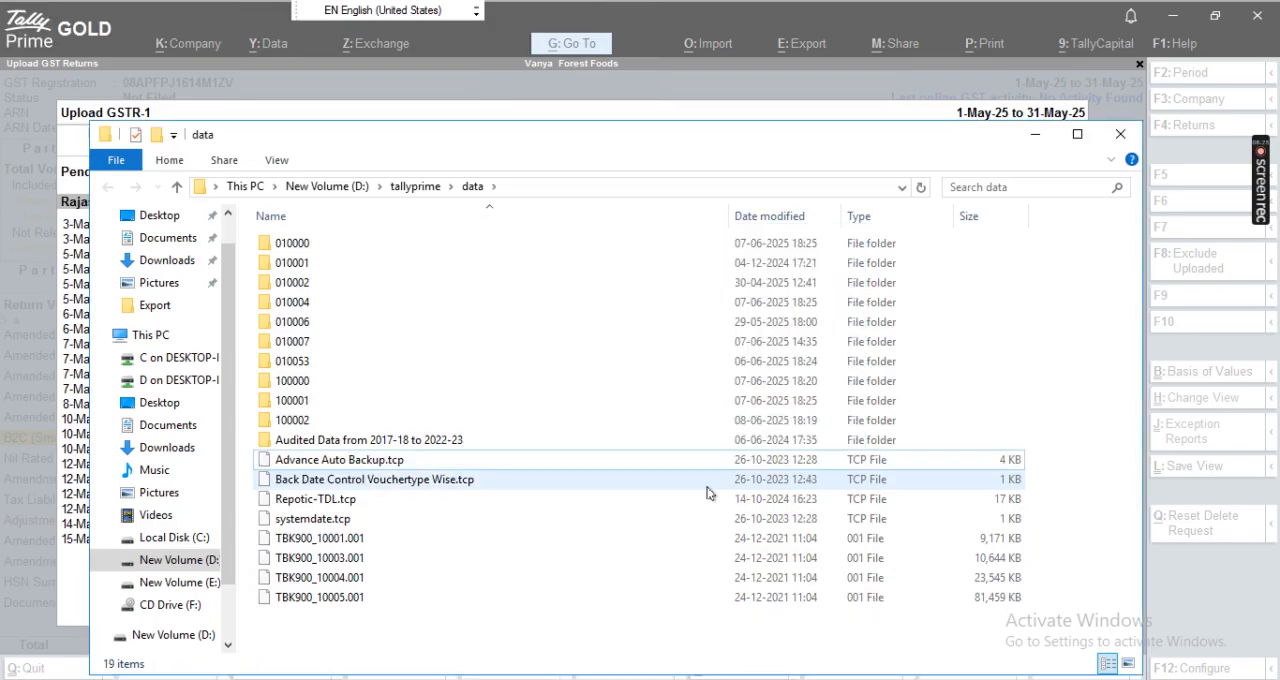
key(alt+F4)
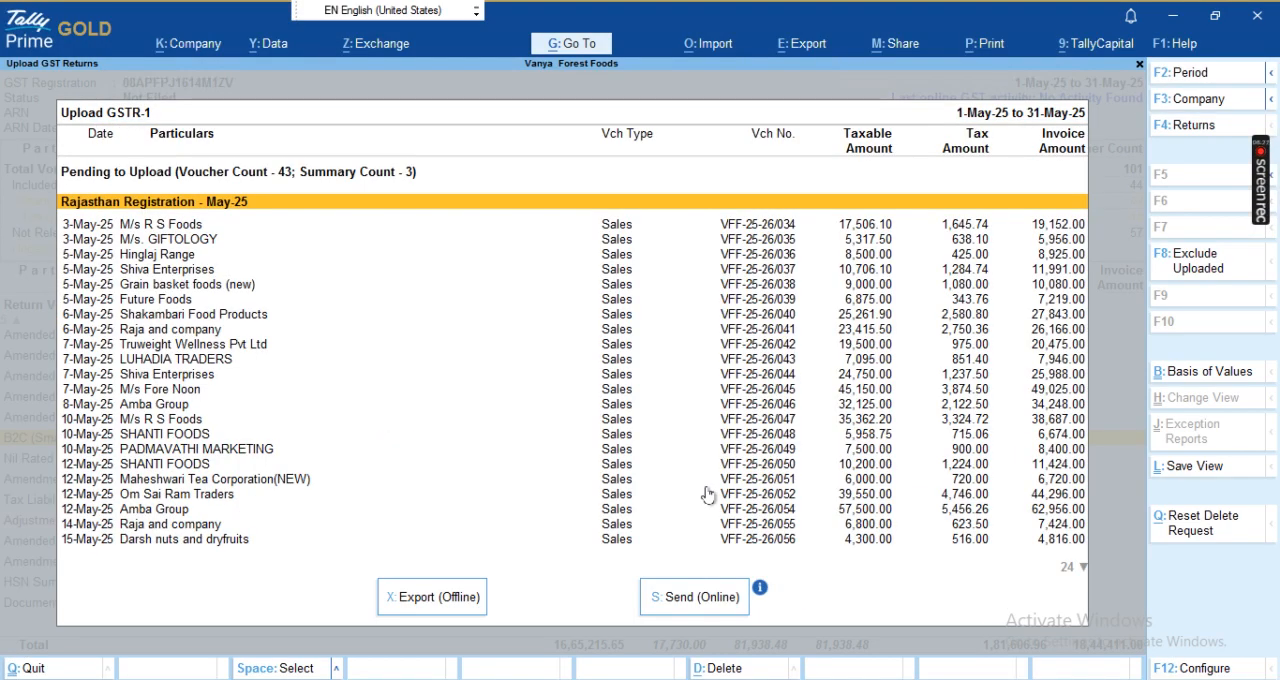
- Set the GSTR-1 upload's basis of values to include transactions where Upload is in progress
key(Down)
key(Down)
key(Down)
key(Down)
key(Down)
key(Down)
key(Down)
key(Down)
key(Down)
key(Down)
key(Down)
key(Down)
key(Down)
key(Down)
key(Down)
key(Down)
key(Down)
key(Down)
key(Down)
key(Down)
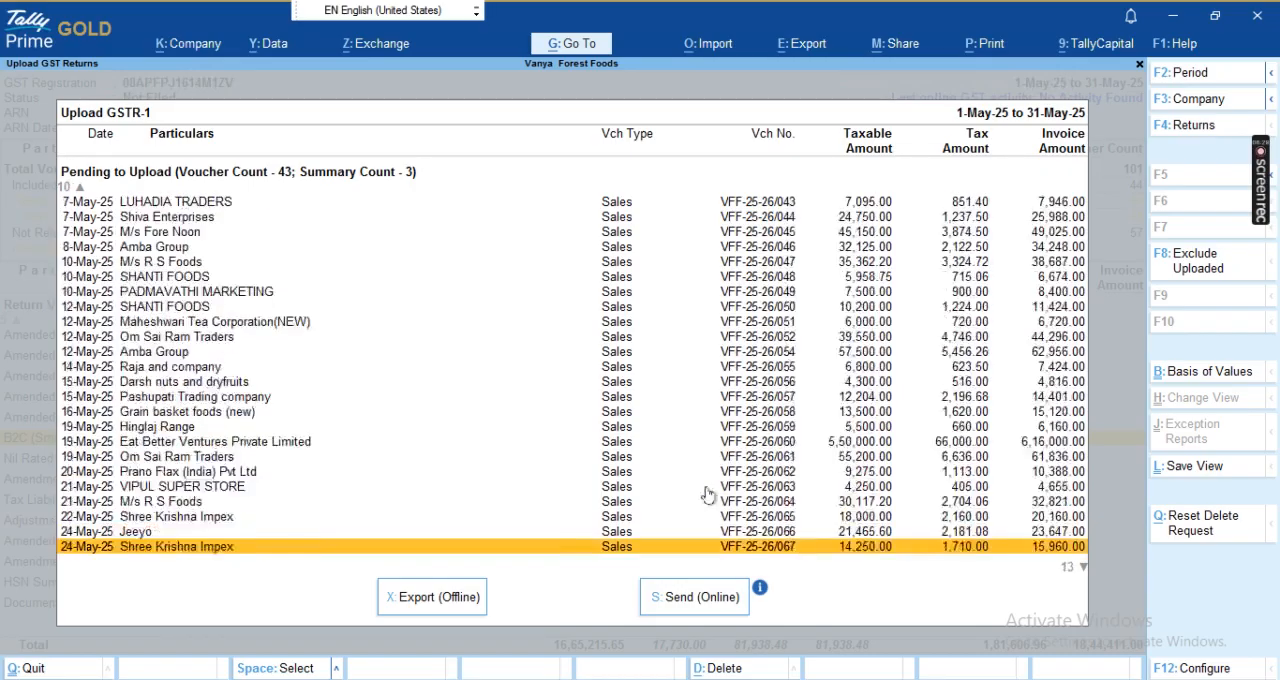
key(Down)
key(Down)
key(Down)
key(Down)
key(Down)
key(Down)
key(Down)
key(Down)
key(Down)
key(Down)
key(Down)
key(Down)
key(Down)
key(ctrl+b)
key(Down)
key(Up)
key(Down)
key(Down)
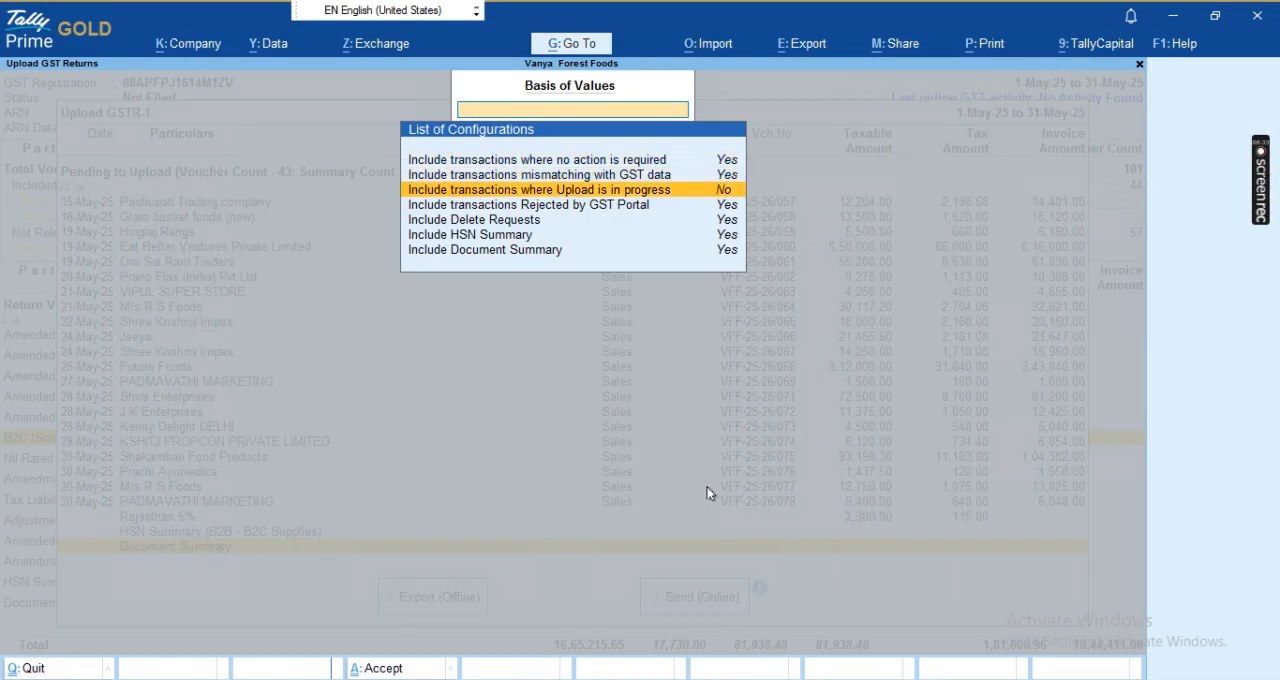
key(Return)
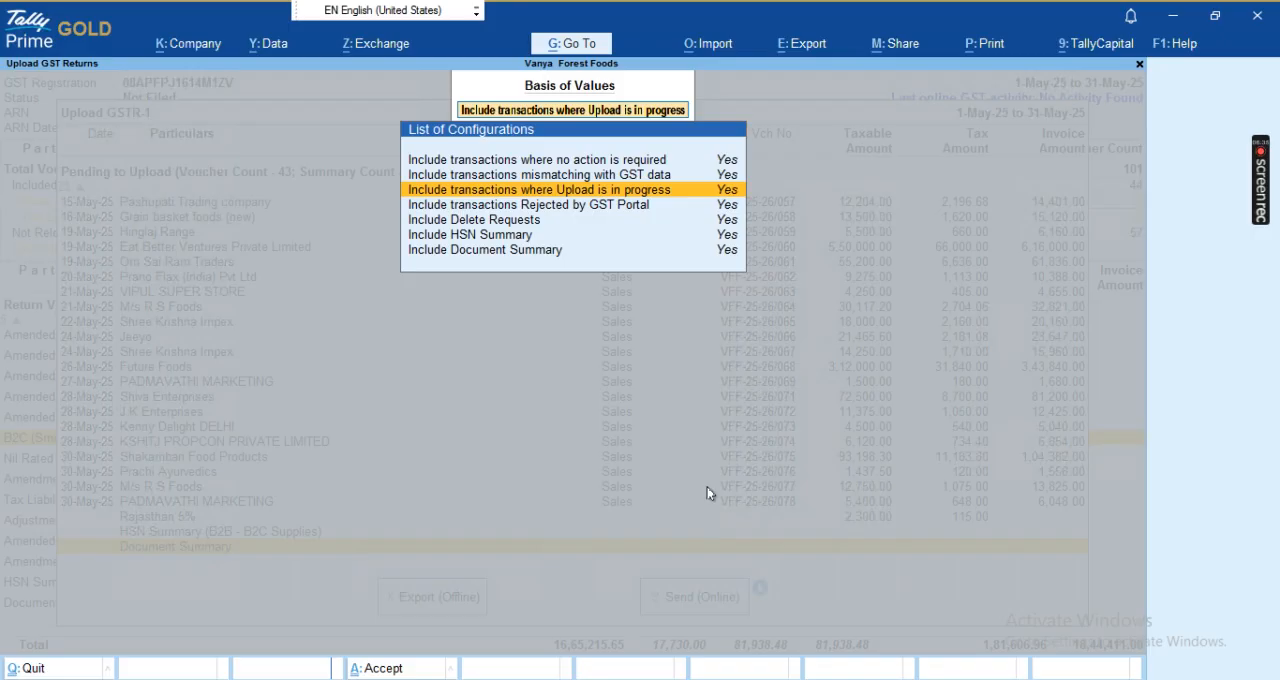
key(ctrl+a)
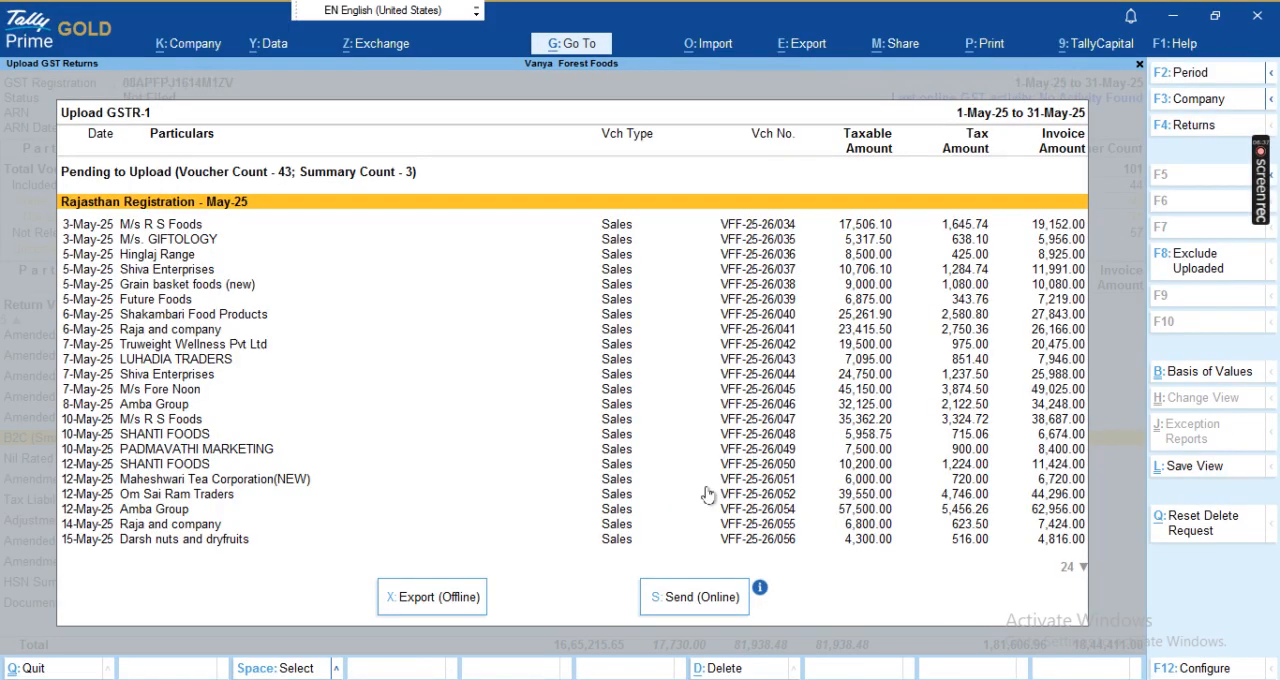
- Review the end of the pending GSTR-1 upload list, covering the Rajasthan 5%, HSN Summary and Document Summary entries
key(Down)
key(Down)
key(Down)
key(Down)
key(Down)
key(Down)
key(Down)
key(Down)
key(Down)
key(Down)
key(Down)
key(Down)
key(Down)
key(Down)
key(Down)
key(Down)
key(Down)
key(Down)
key(Down)
key(Down)
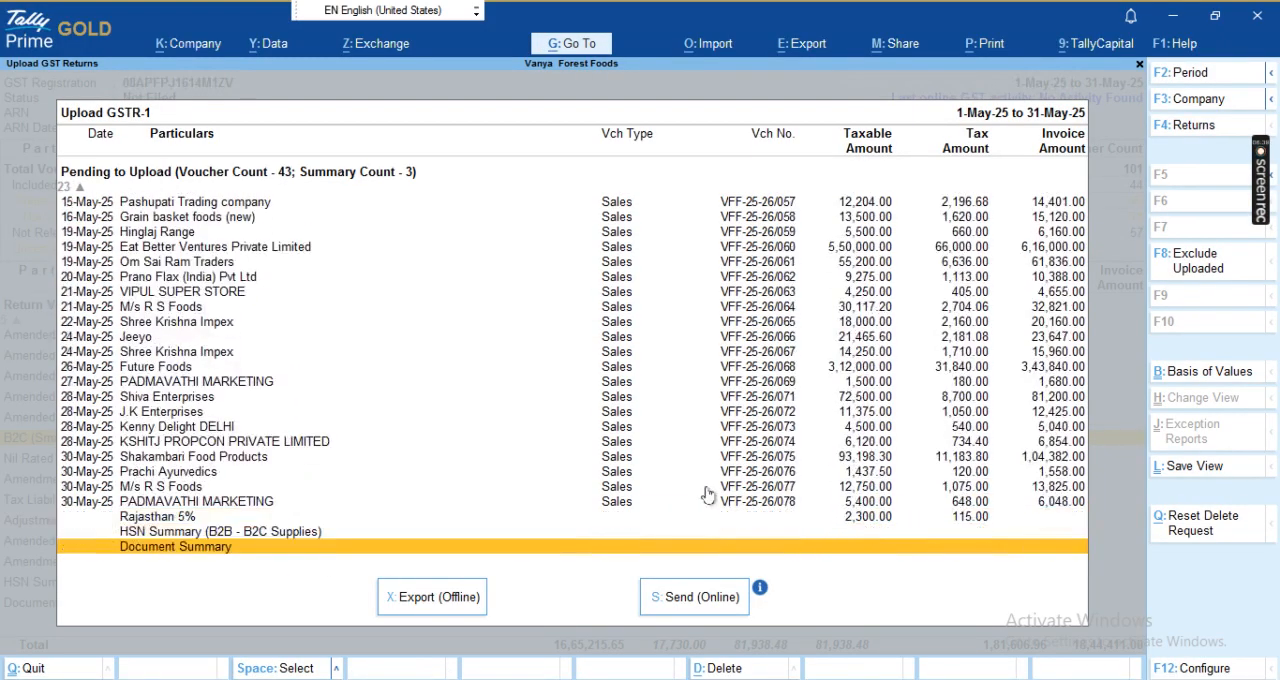
key(Up)
key(Down)
key(Up)
key(Up)
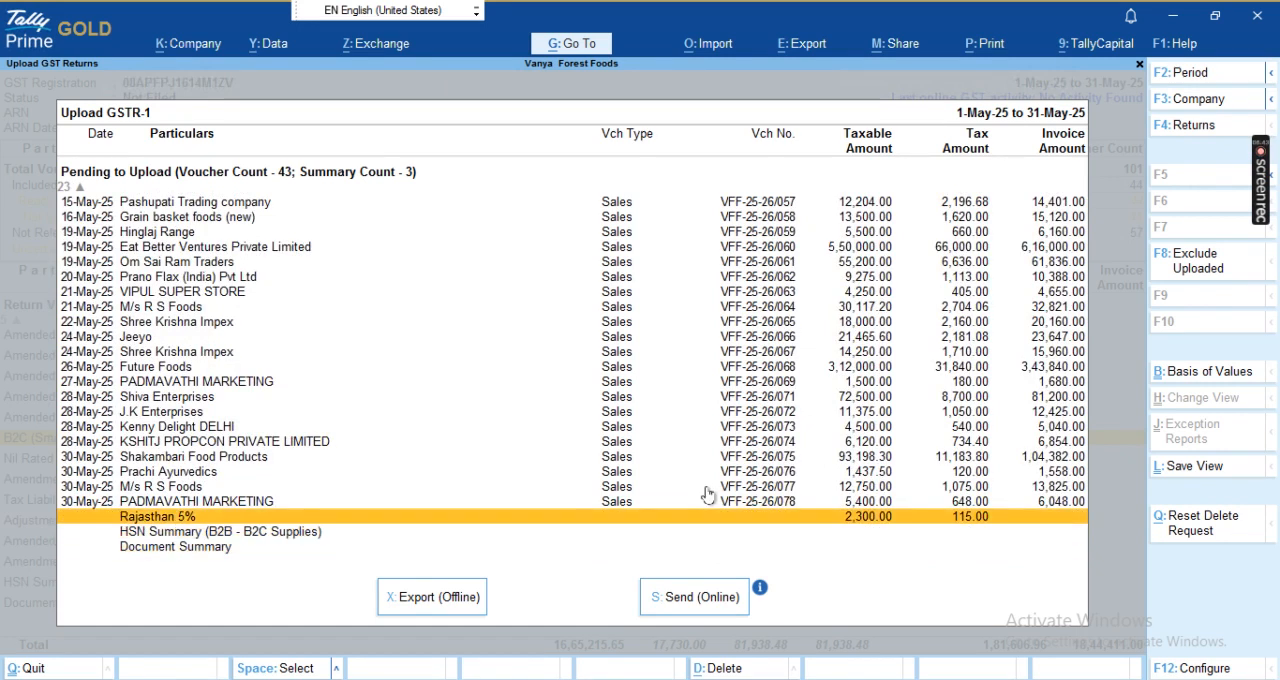
- Export the May 2025 GSTR-1 offline to D:\tallyprime\data with the file format set to JSON (Data Interchange)
key(x)
key(Left)
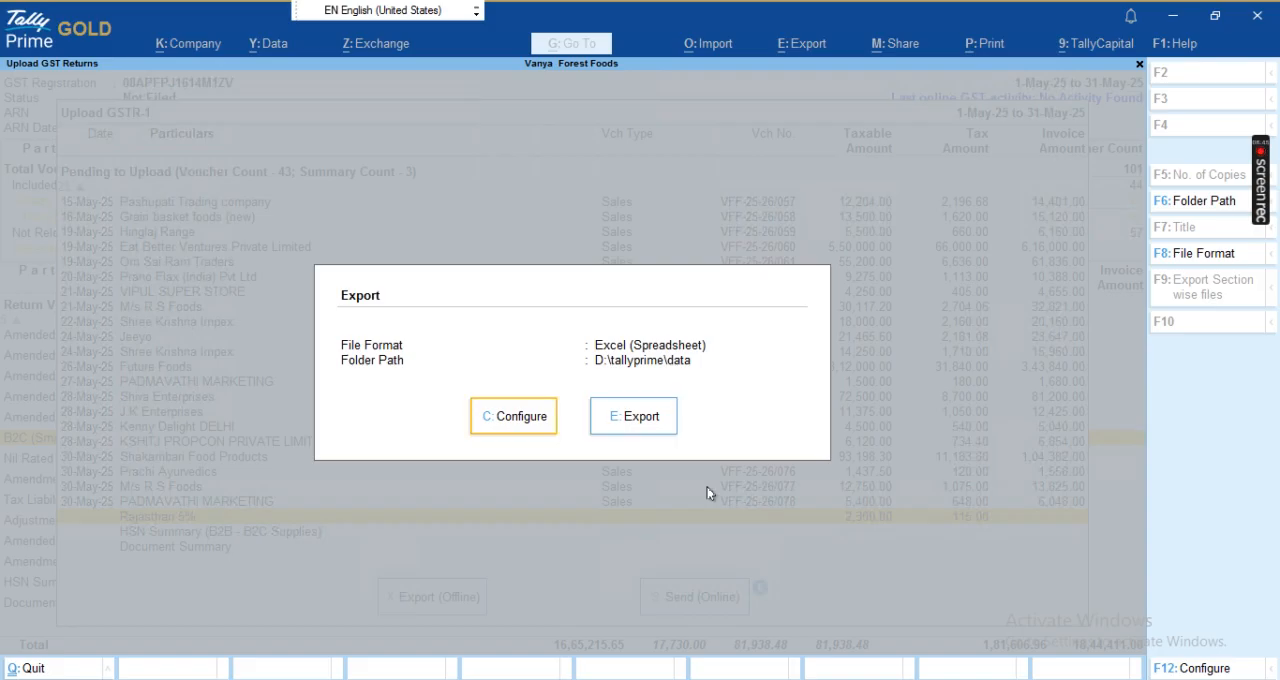
key(Return)
key(Return)
key(Down)
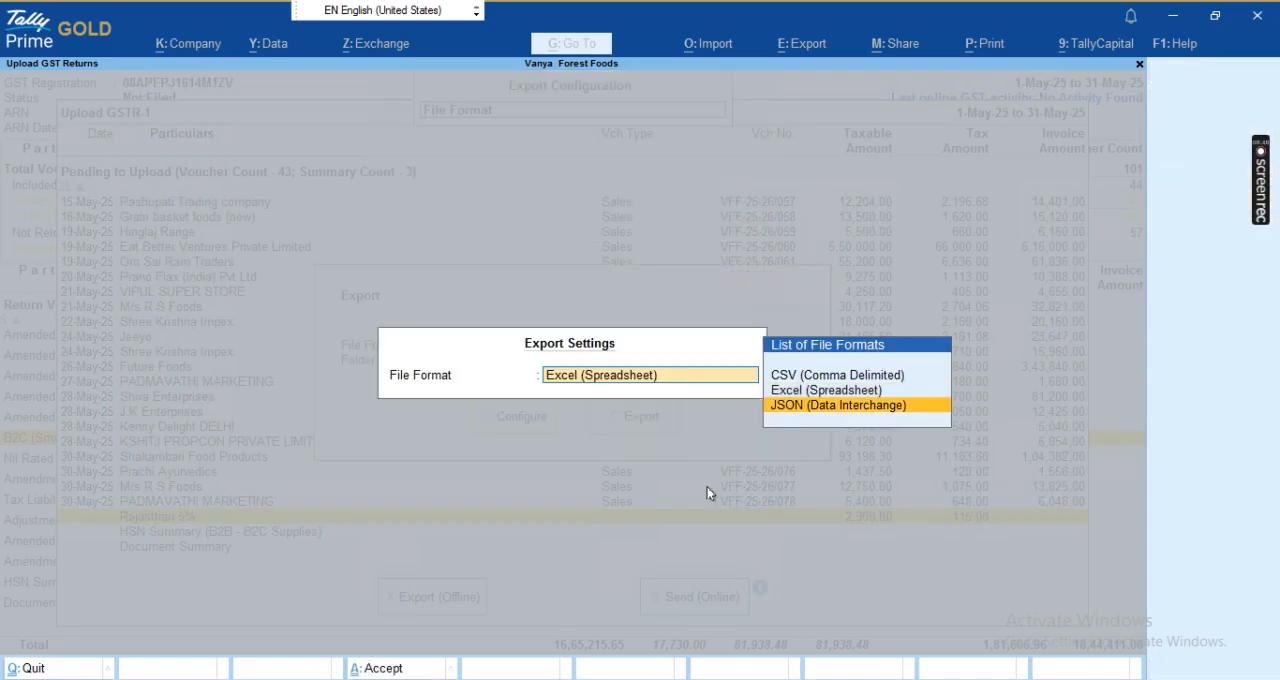
key(Return)
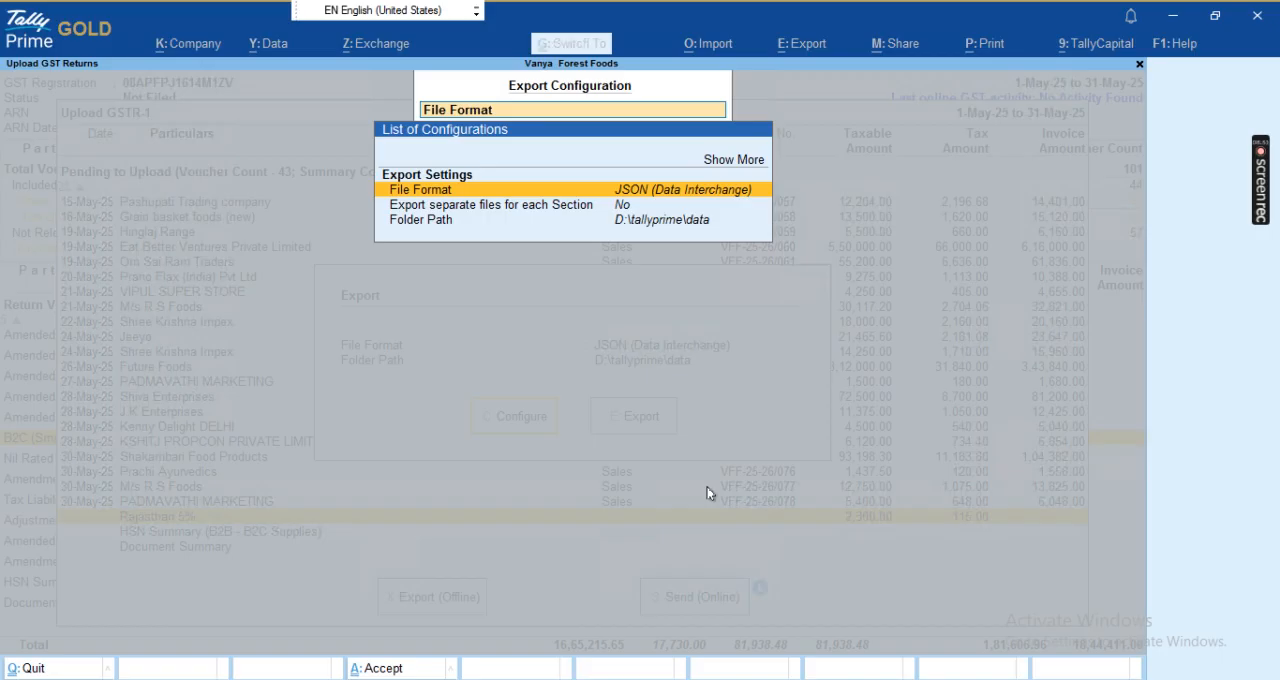
key(ctrl+a)
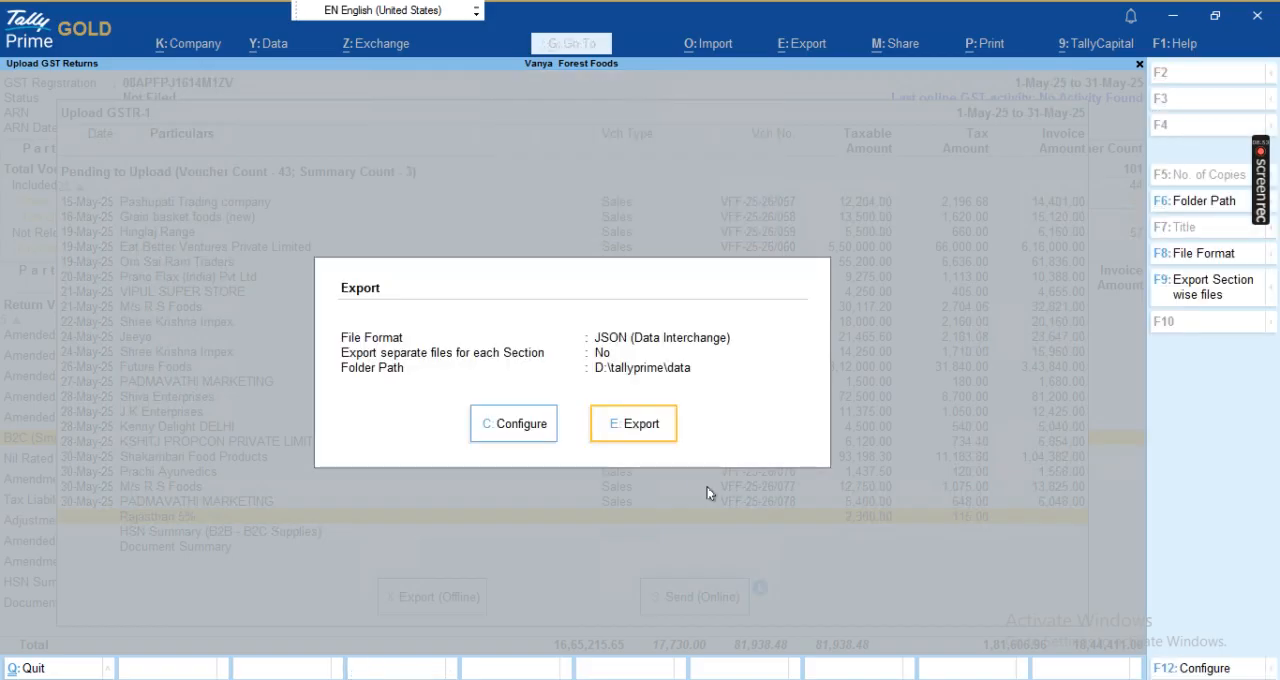
key(Return)
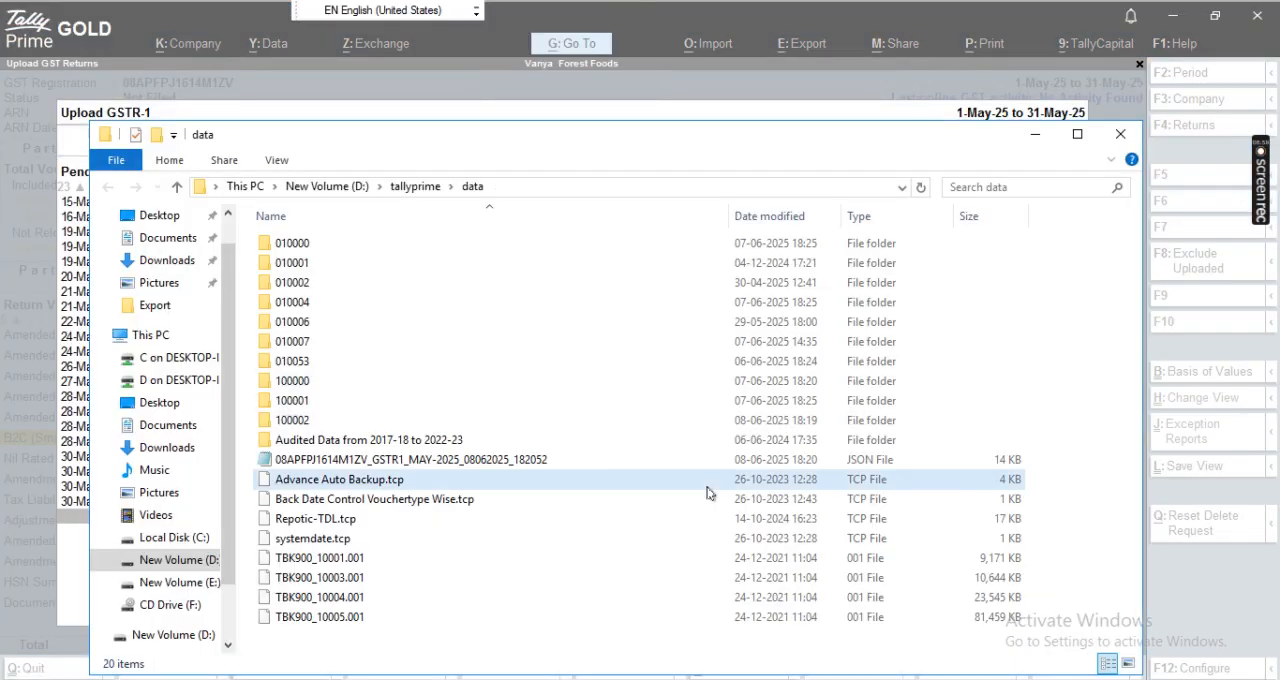
- Copy the exported May 2025 GSTR1 JSON file from the data folder to the desktop
click(503, 463)
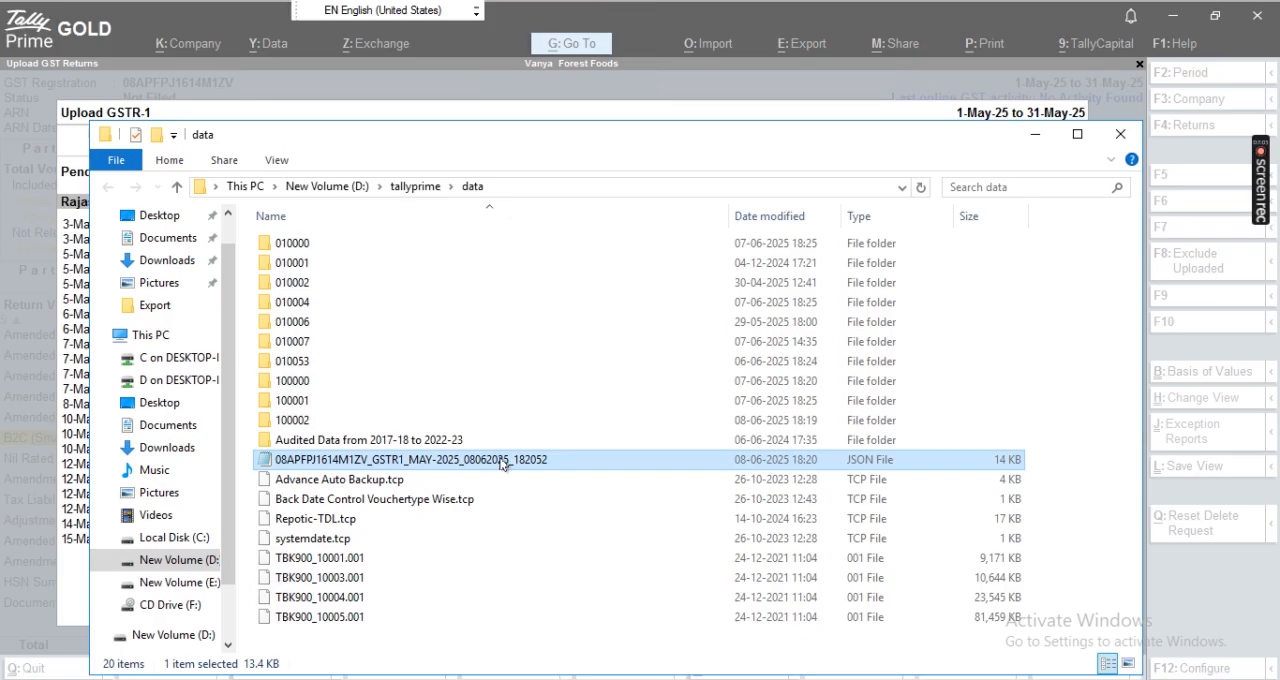
key(super+d)
key(ctrl+v)
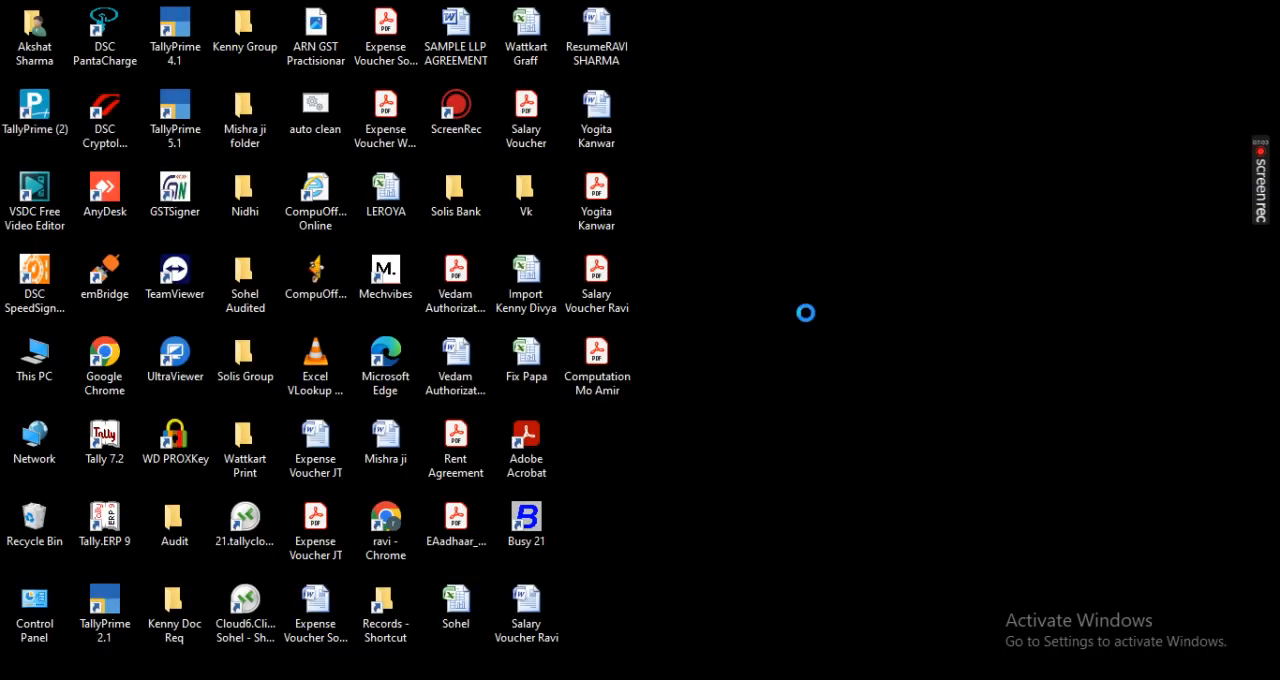
click(790, 460)
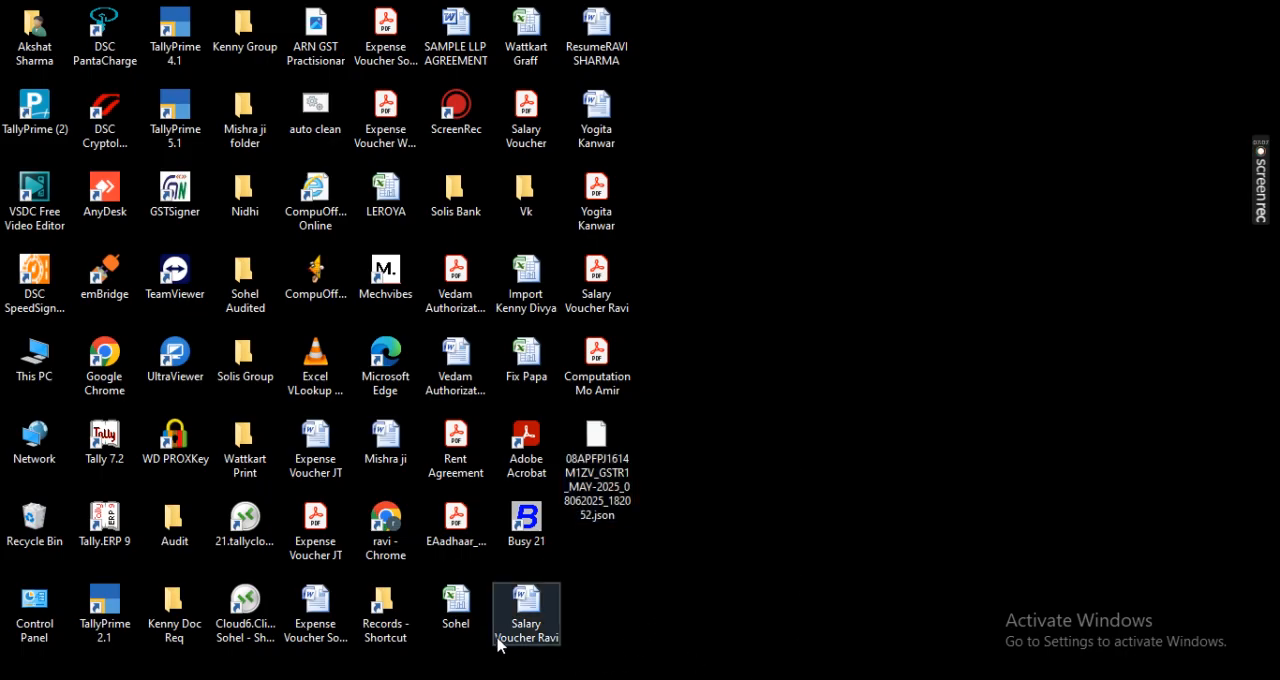
- Switch to Google Chrome with the first profile and open the GST portal's login page
click(480, 679)
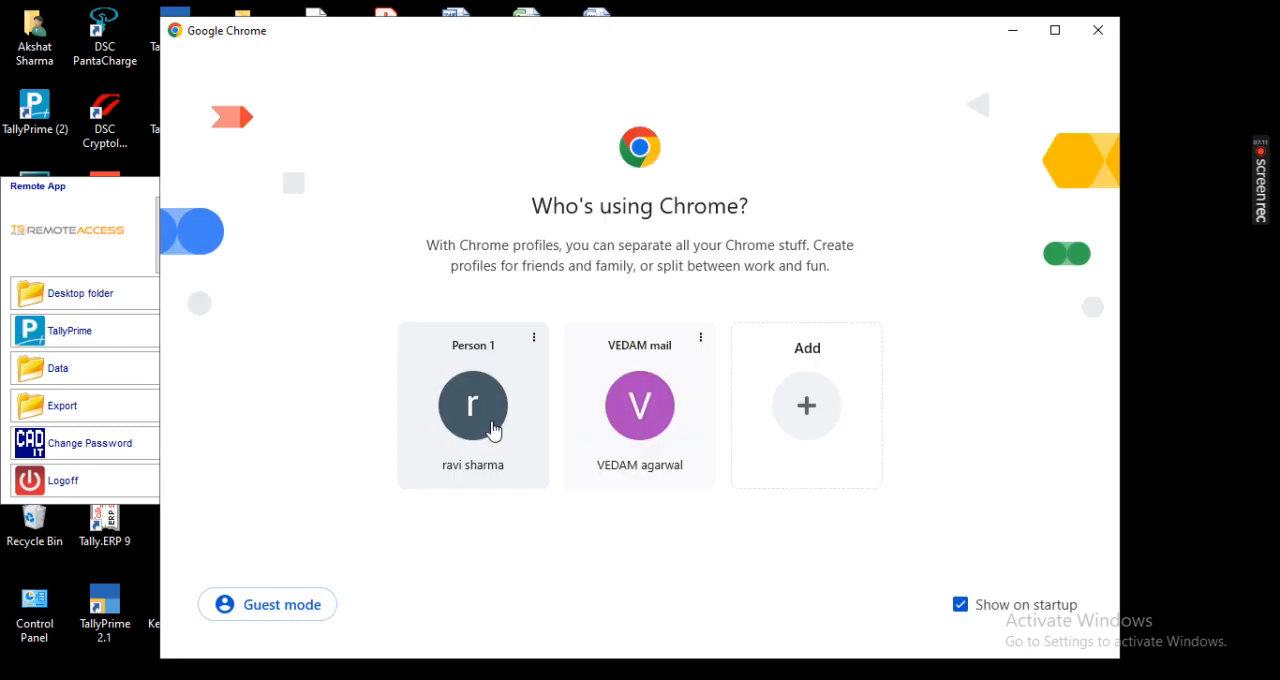
click(473, 405)
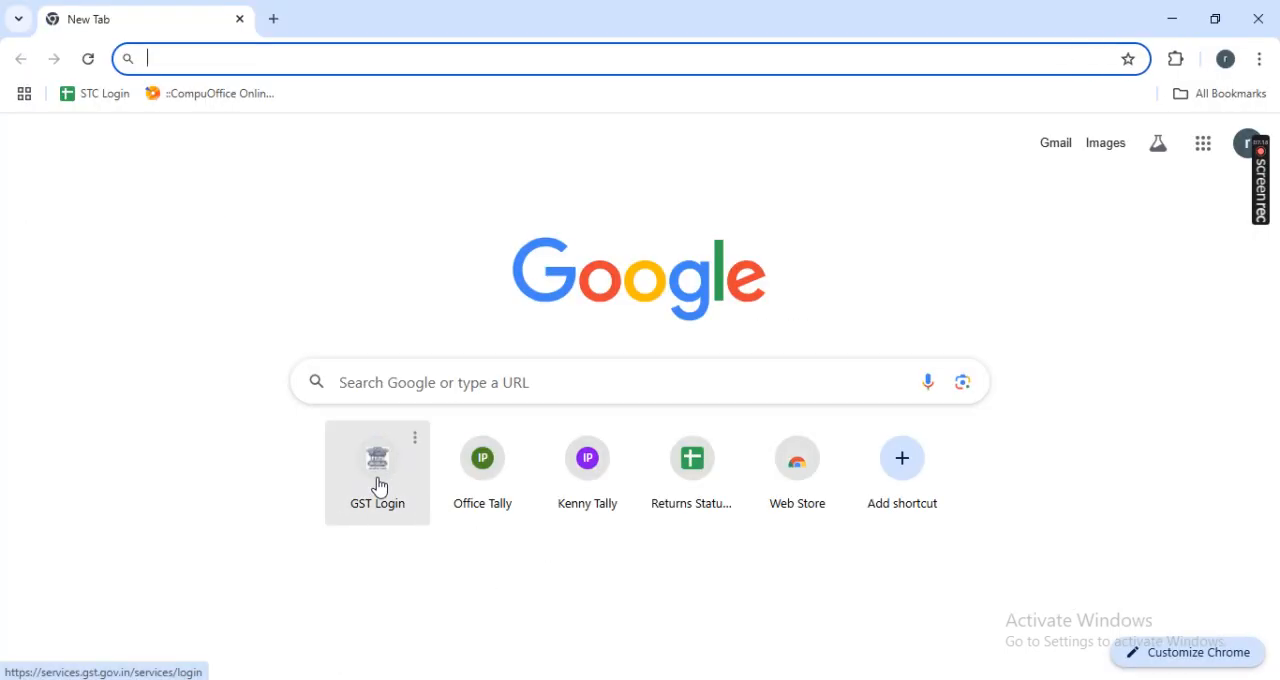
click(379, 486)
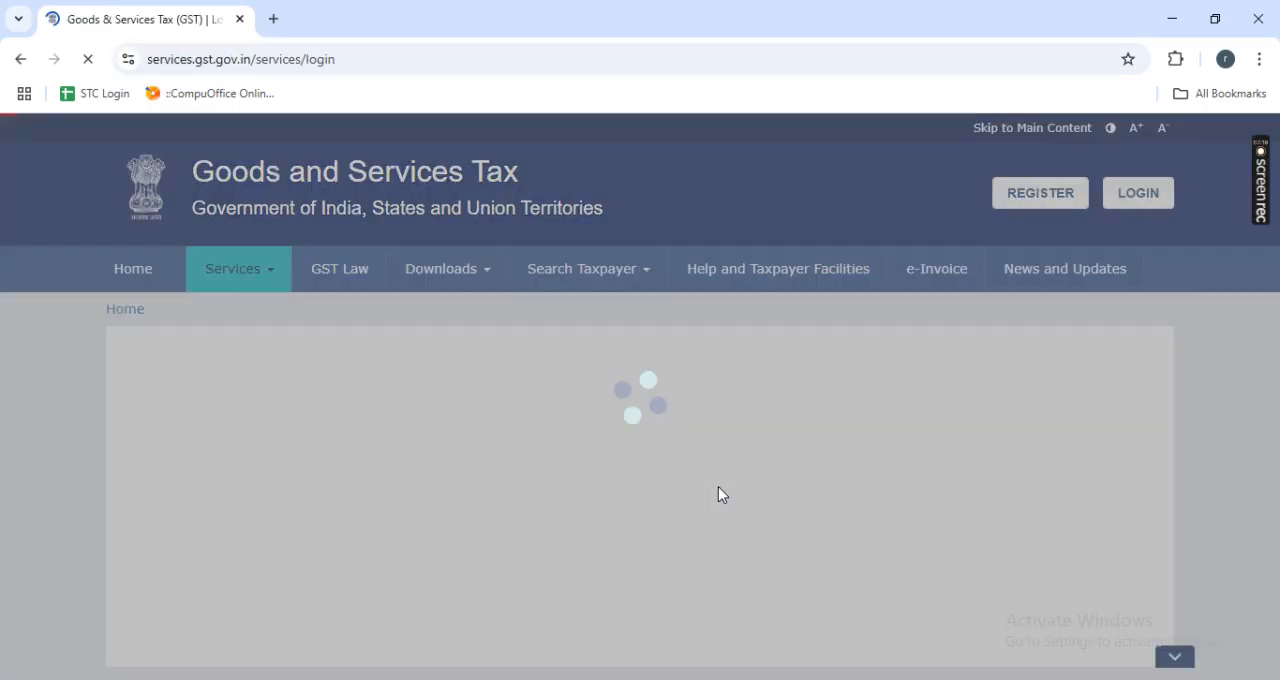
- Log in to the GST portal with the taxpayer's saved username and password and the captcha characters
key(ctrl+a)
text(vi)
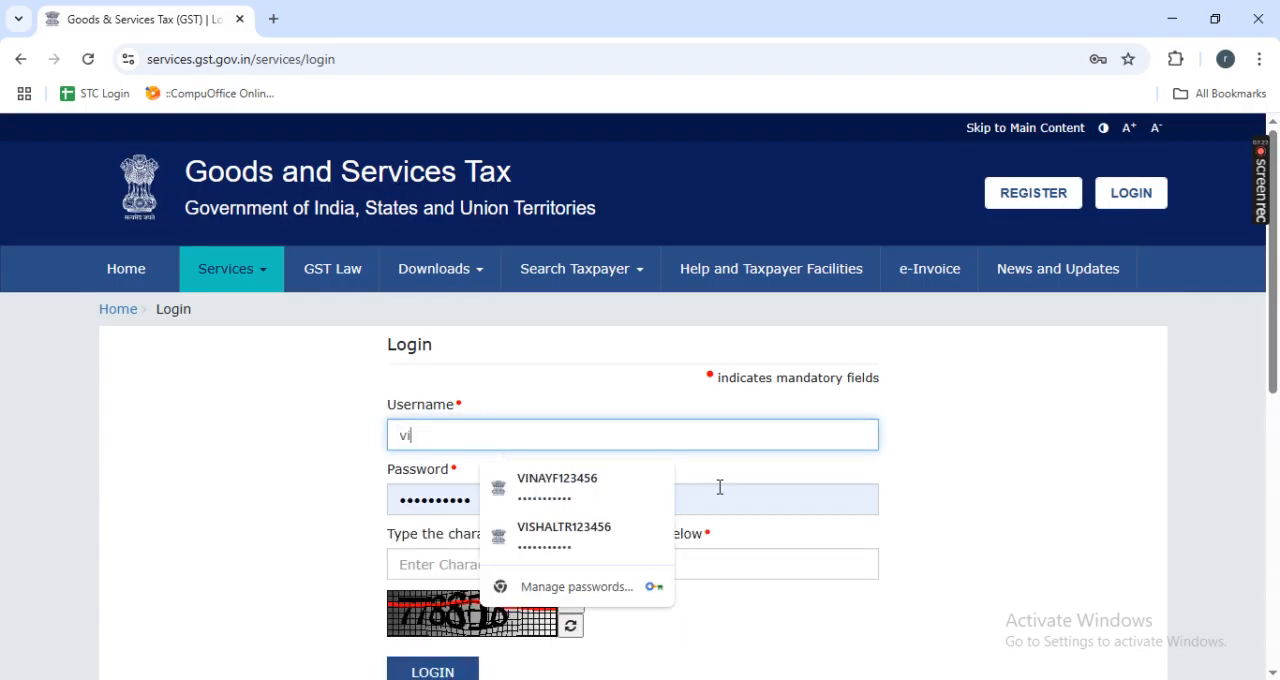
key(Down)
key(Return)
key(Tab)
key(Tab)
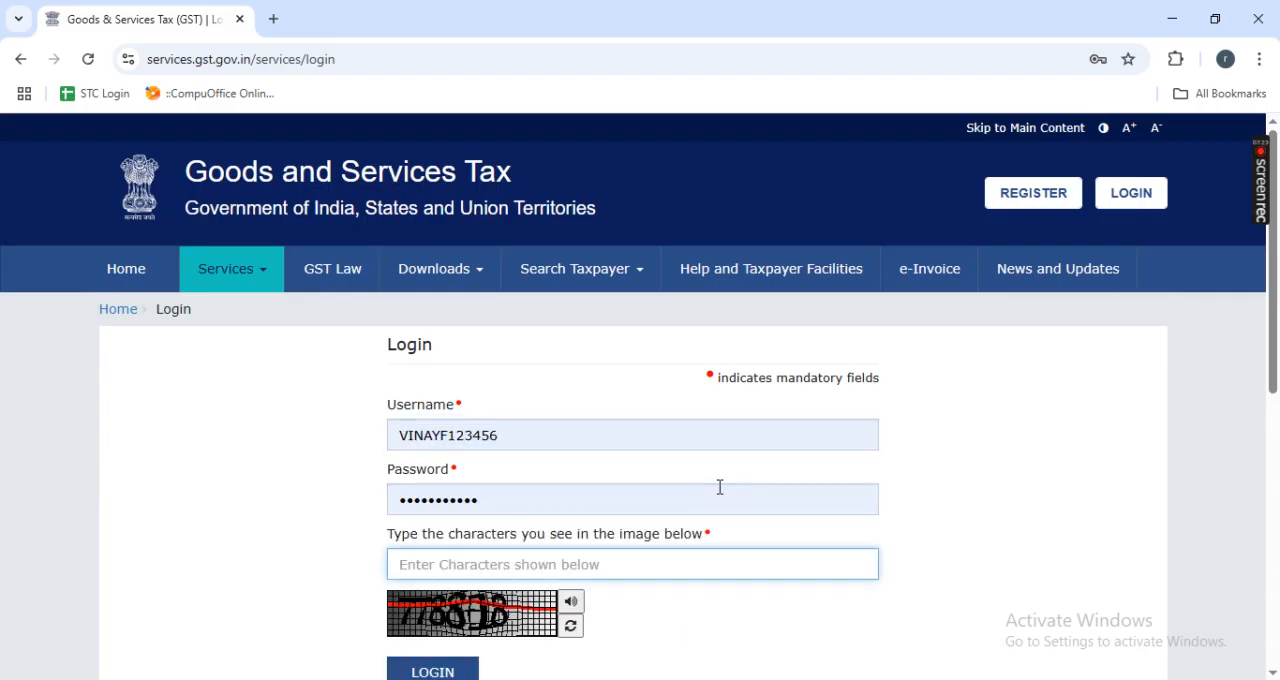
text(778818)
key(Return)
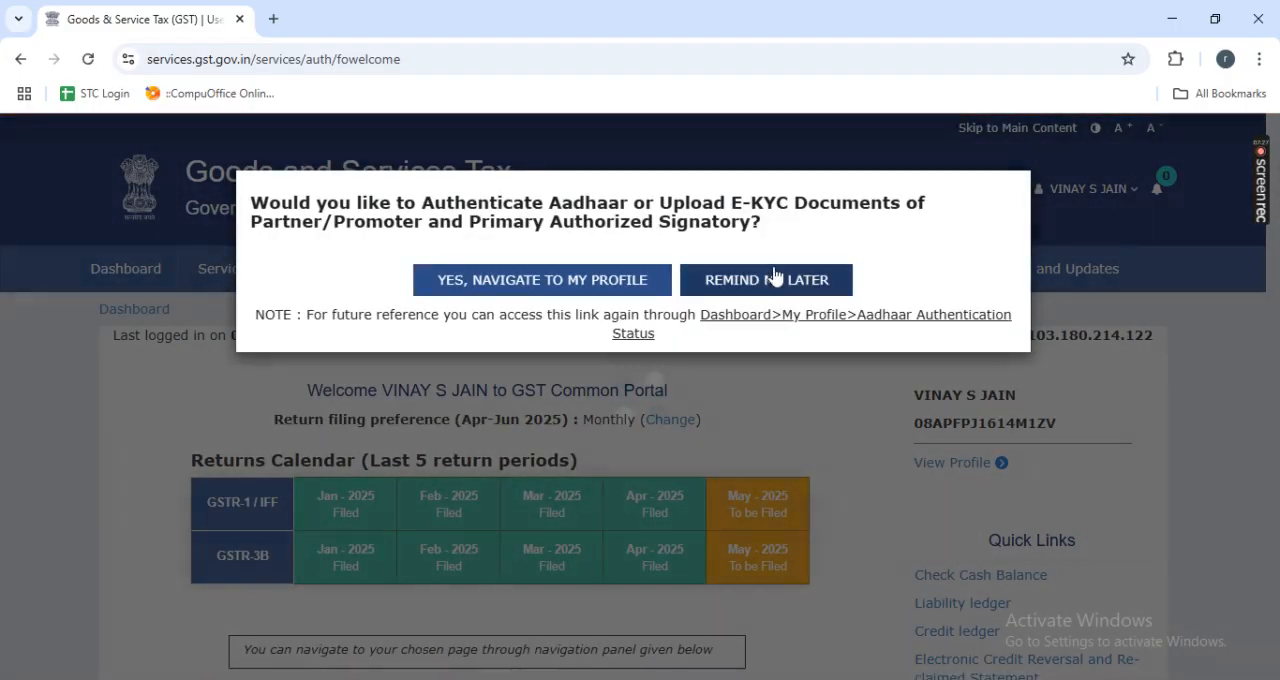
- Postpone the Aadhaar authentication and business-place detail prompts, and open the Return Dashboard
click(725, 279)
click(749, 280)
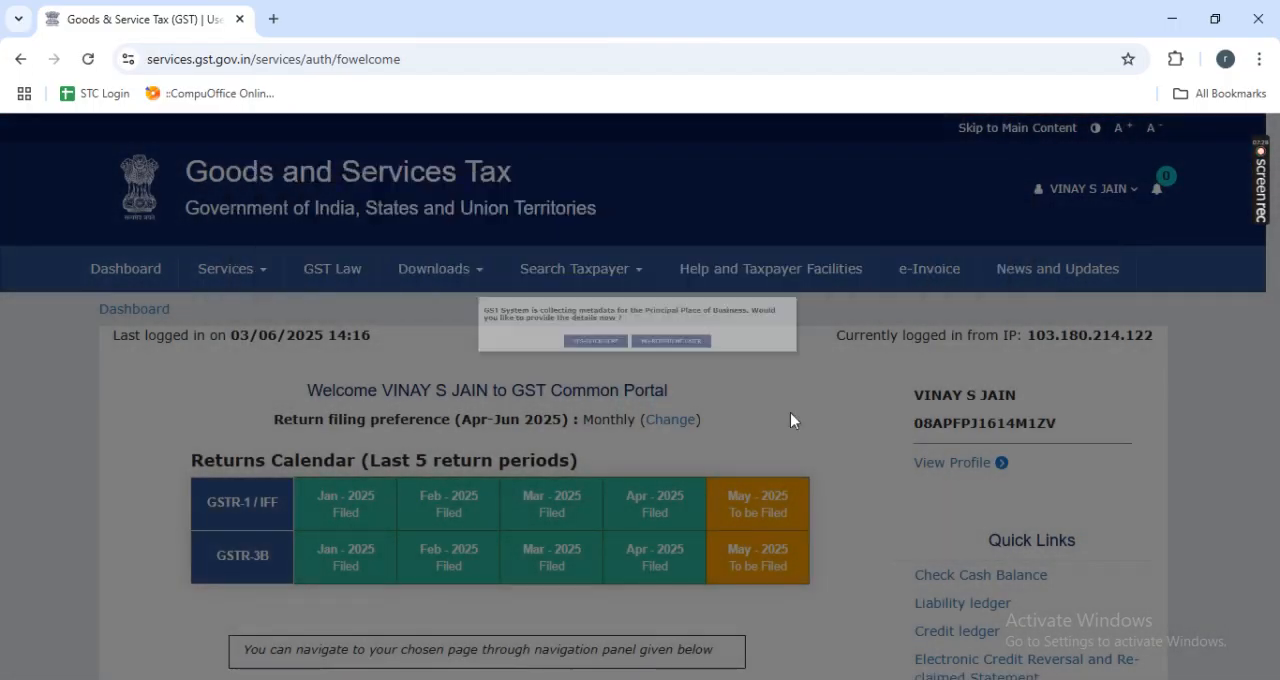
scroll(745, 500, down, 4)
scroll(757, 543, up, 2)
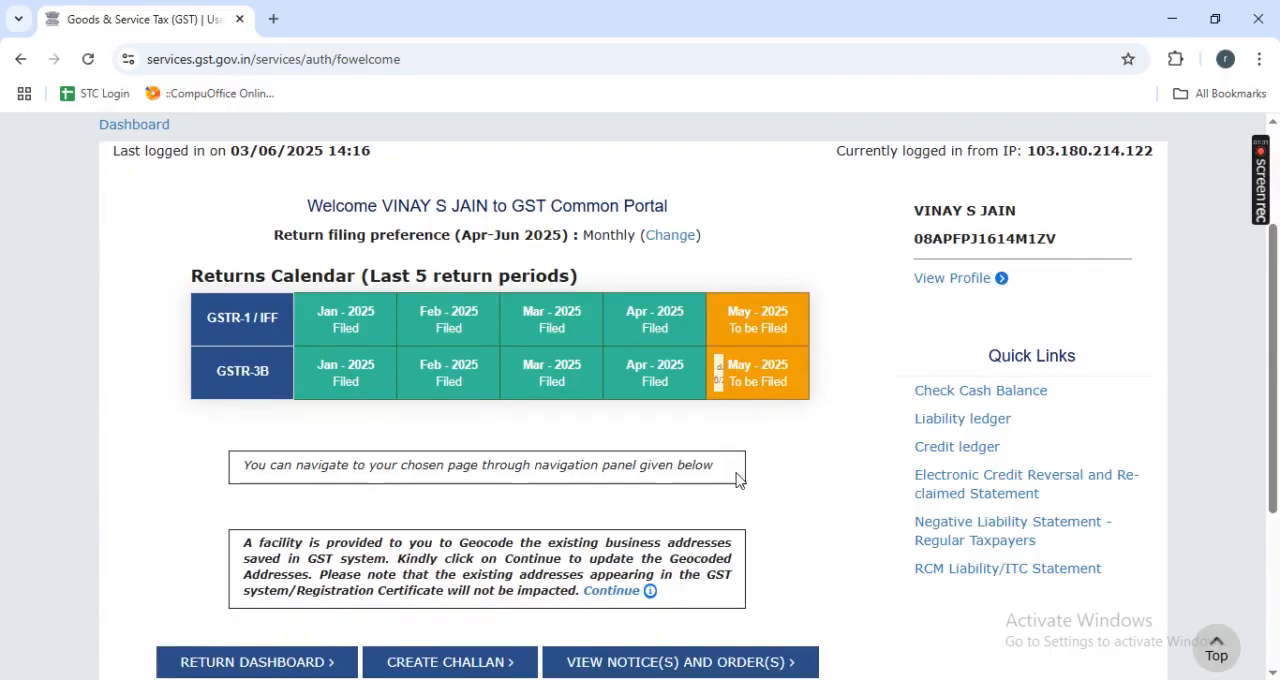
scroll(852, 403, down, 1)
click(205, 570)
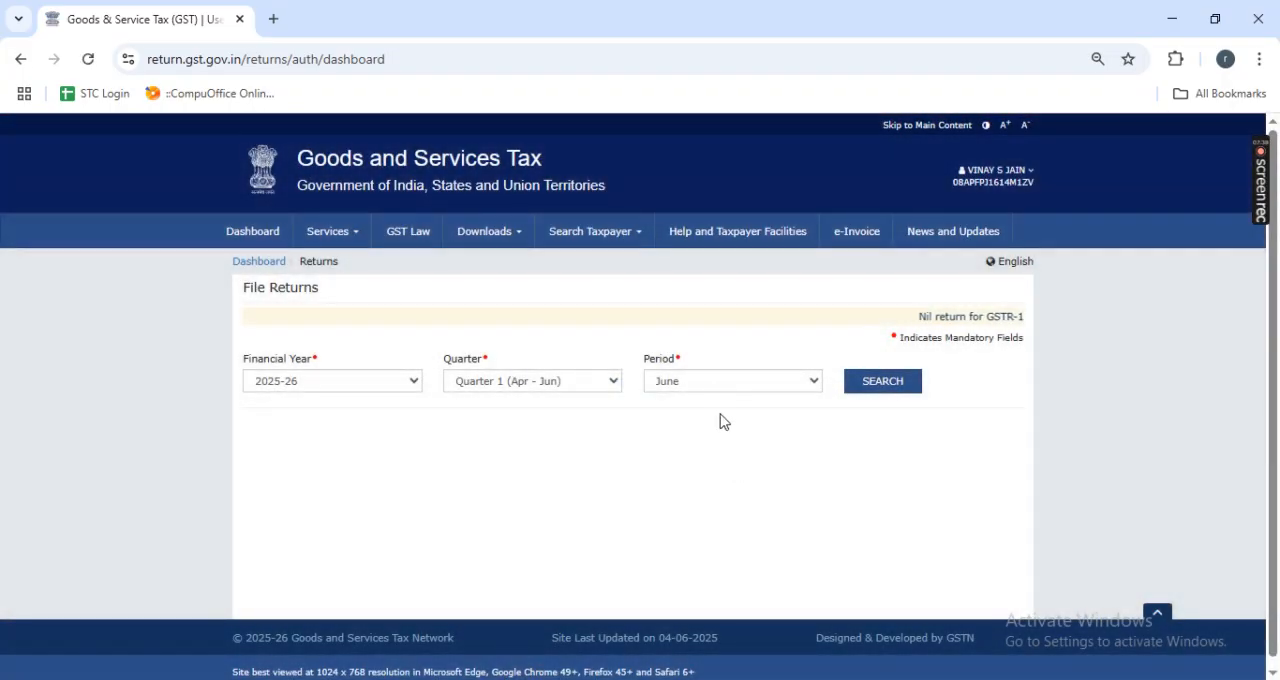
- Search the returns for the May period of 2025-26 and open offline preparation for GSTR1
click(709, 391)
key(Up)
key(Return)
key(Tab)
key(Return)
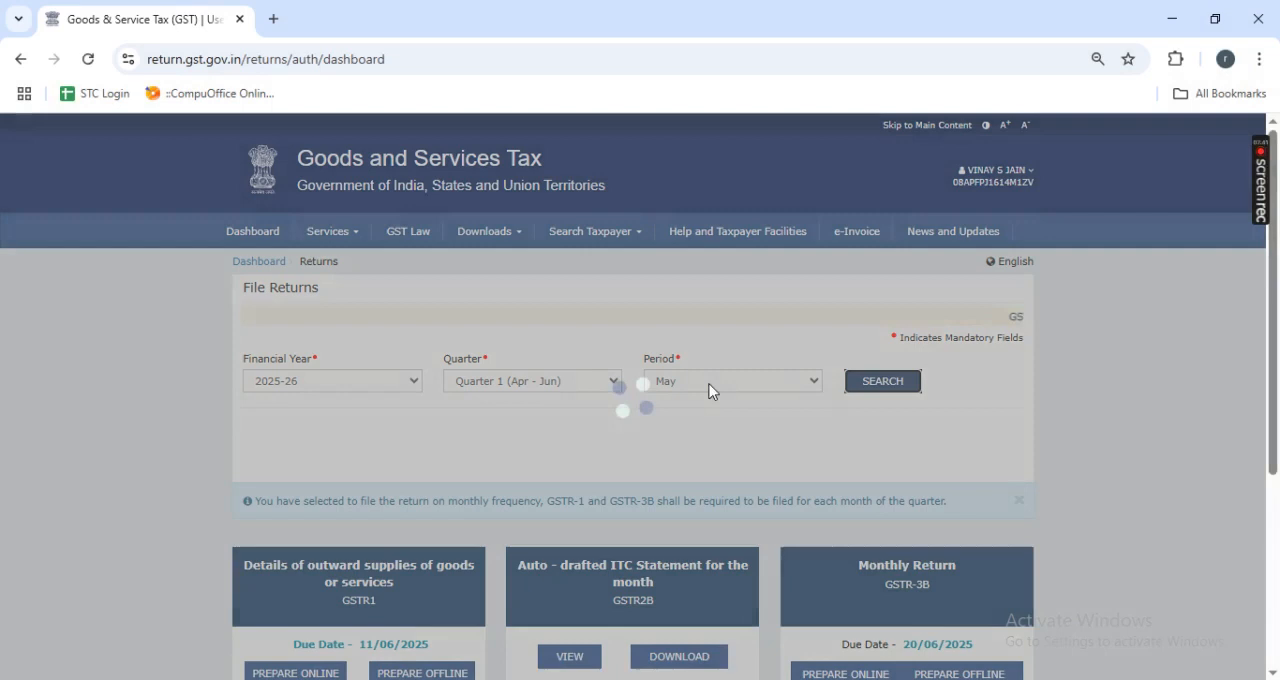
scroll(709, 391, down, 3)
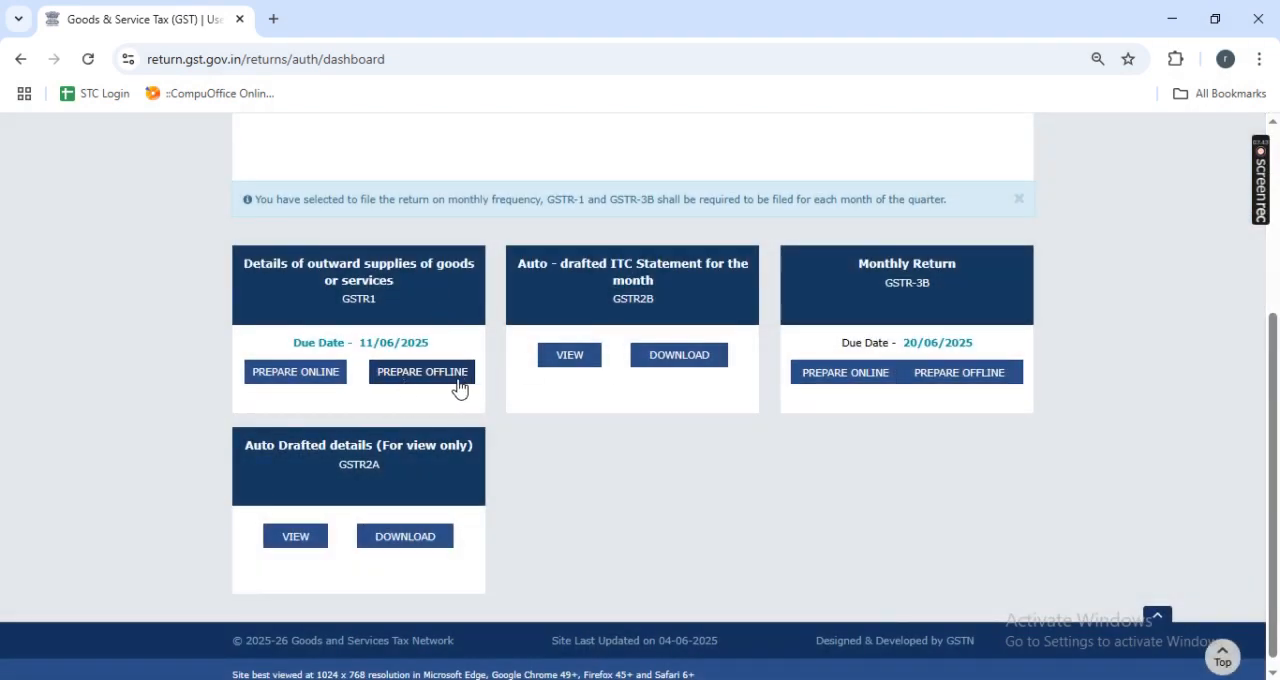
click(433, 381)
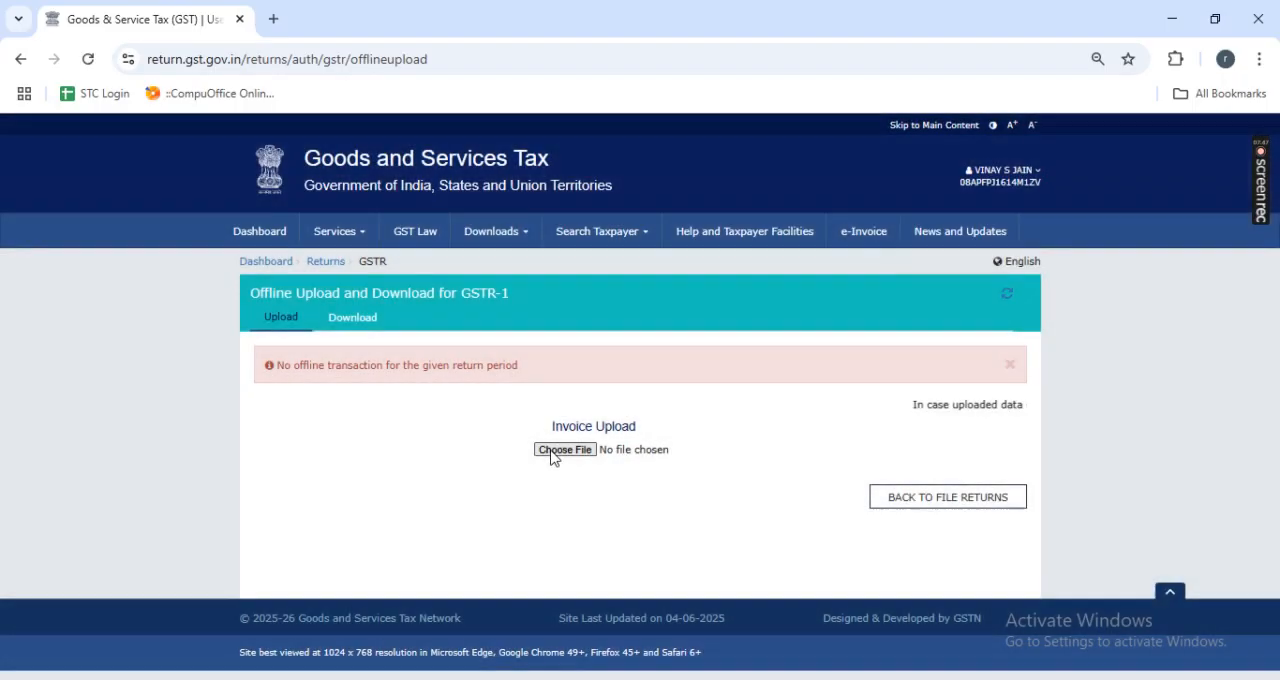
- Upload the May 2025 GSTR1 JSON file from the desktop as the invoice upload
click(563, 450)
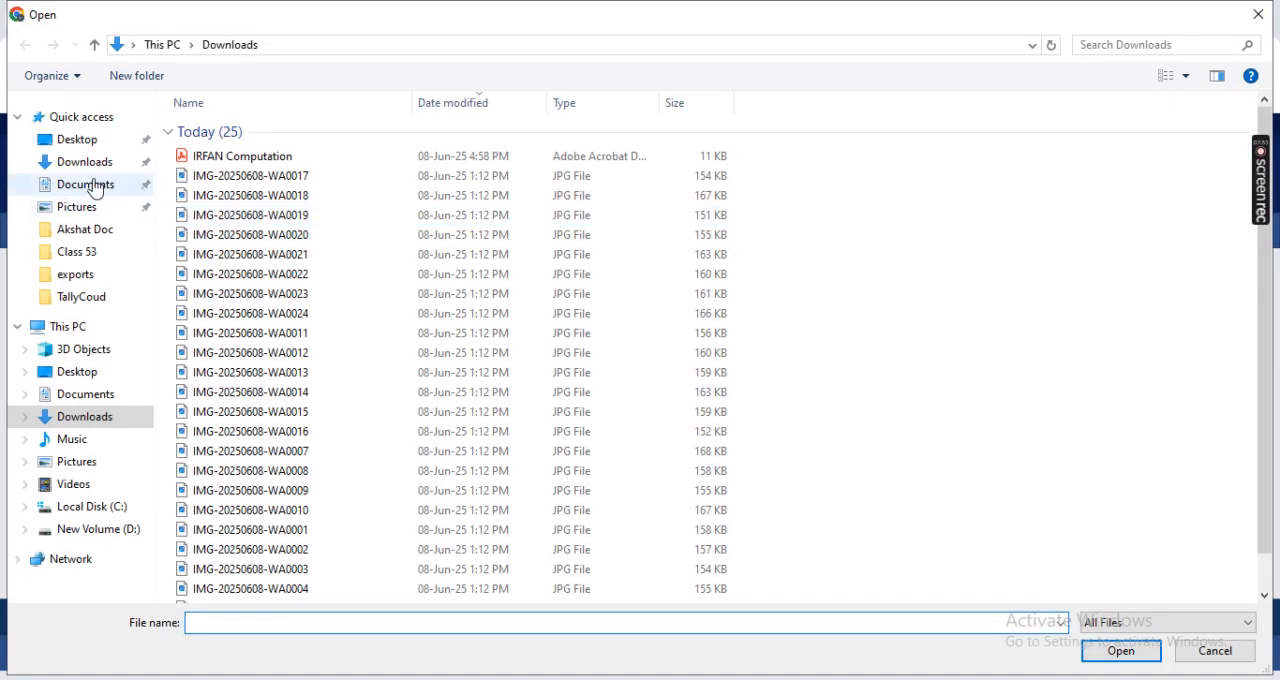
click(77, 140)
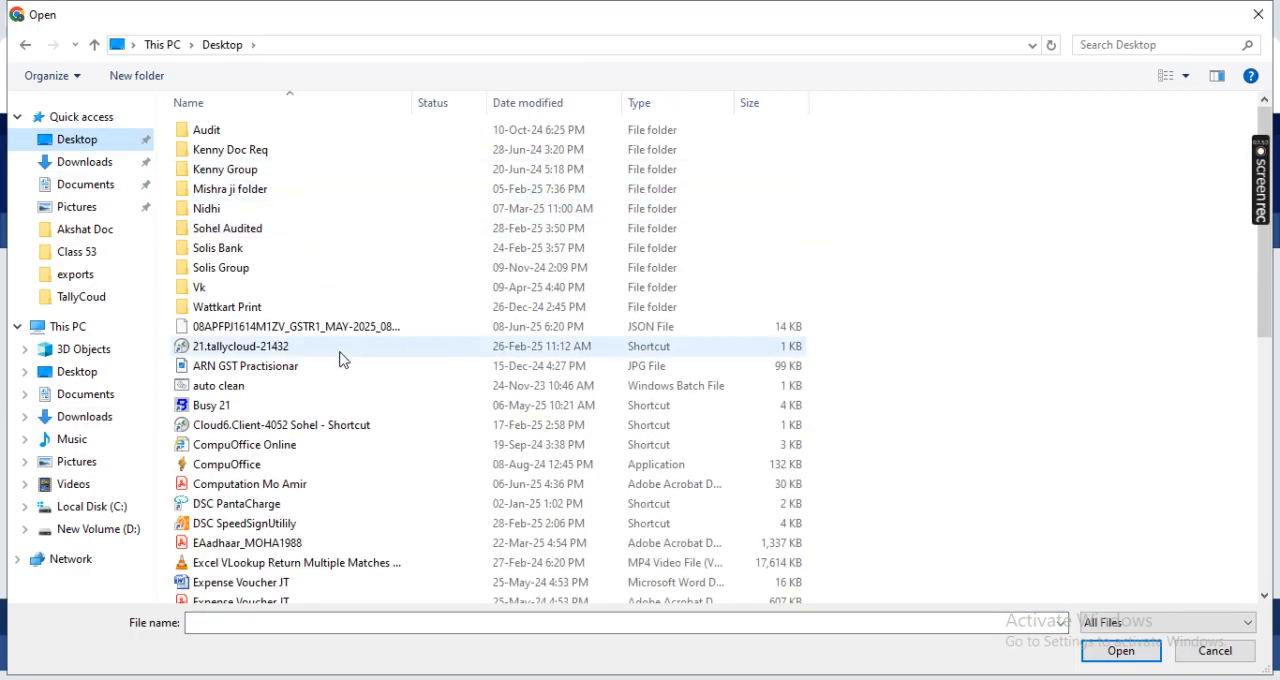
double_click(349, 330)
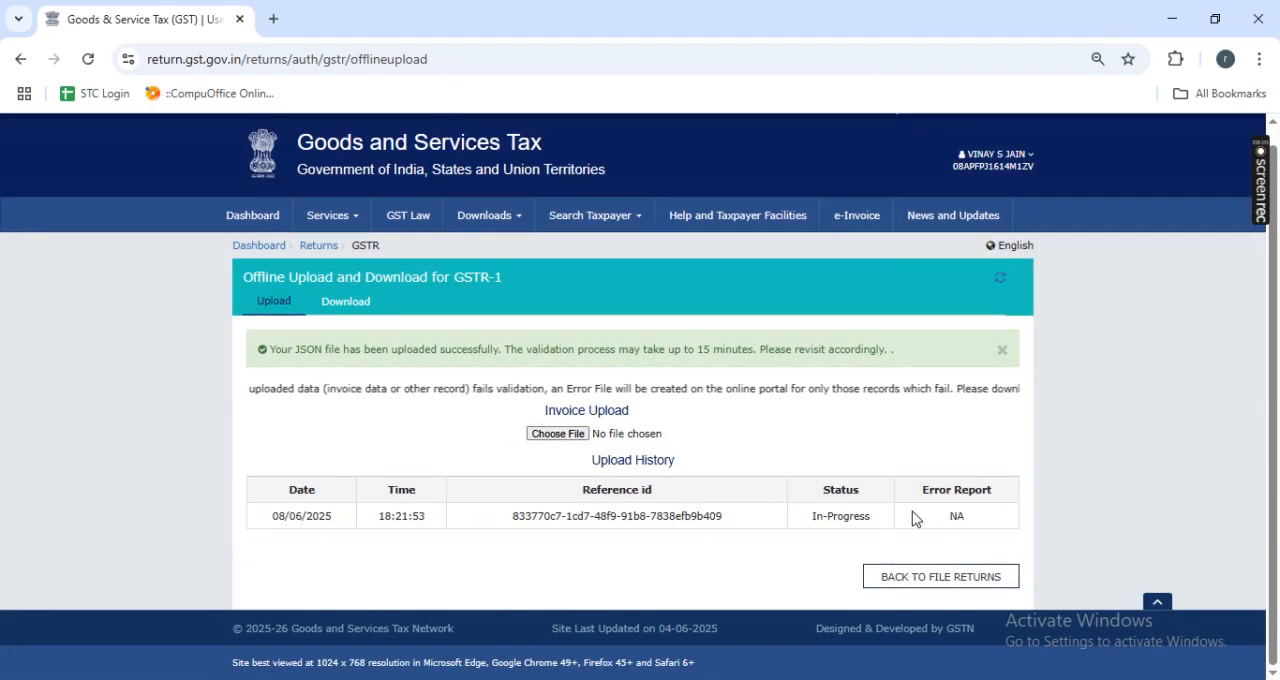
- Go back to File Returns, search for the May period and open the GSTR-1 record details
click(922, 582)
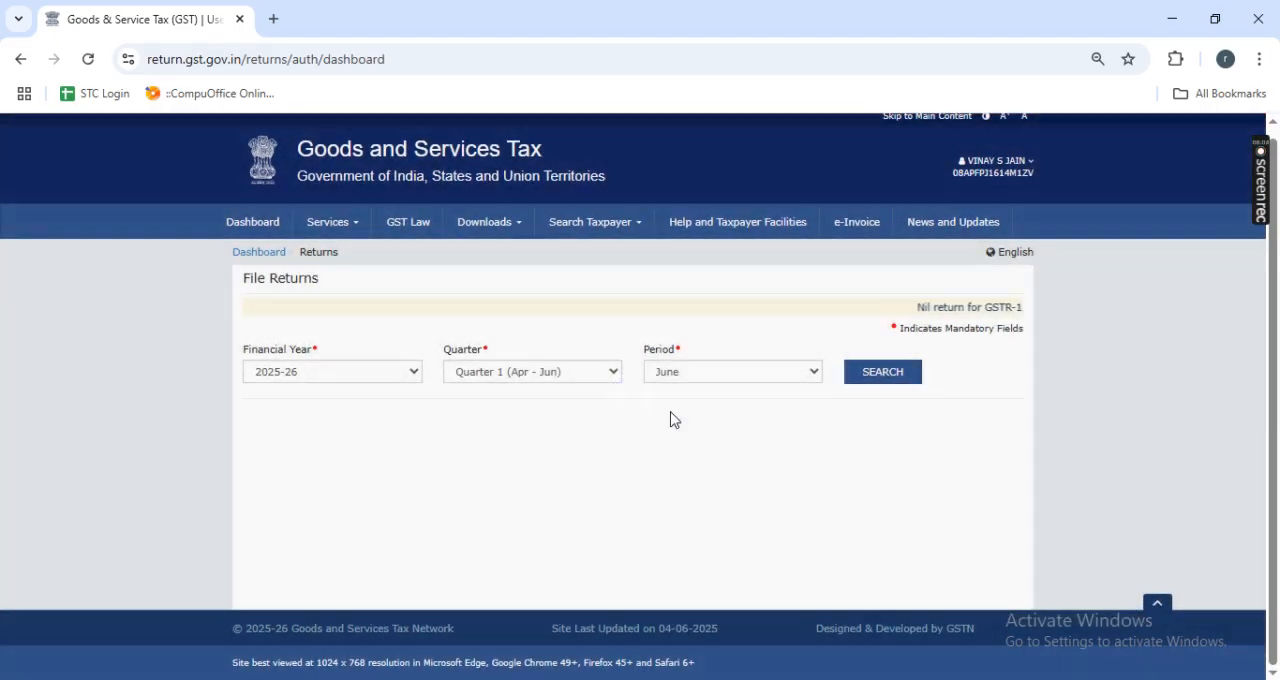
click(705, 373)
key(Up)
key(Return)
key(Tab)
key(Return)
scroll(704, 372, down, 2)
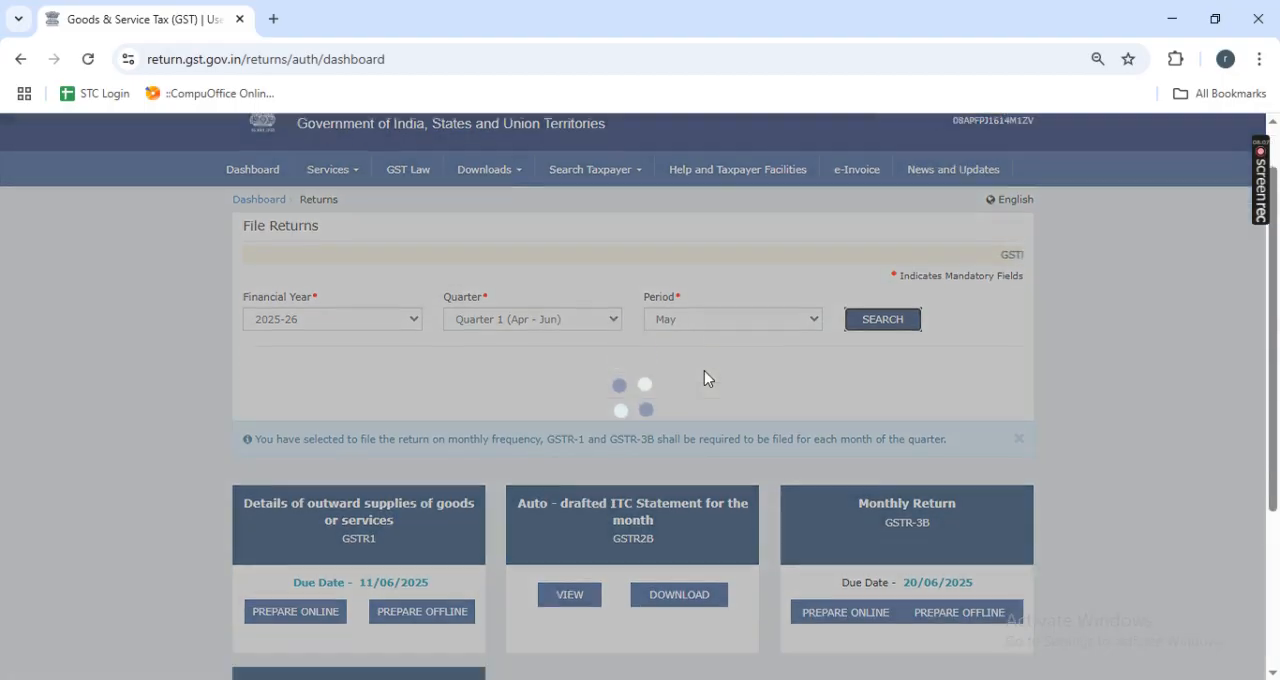
click(414, 353)
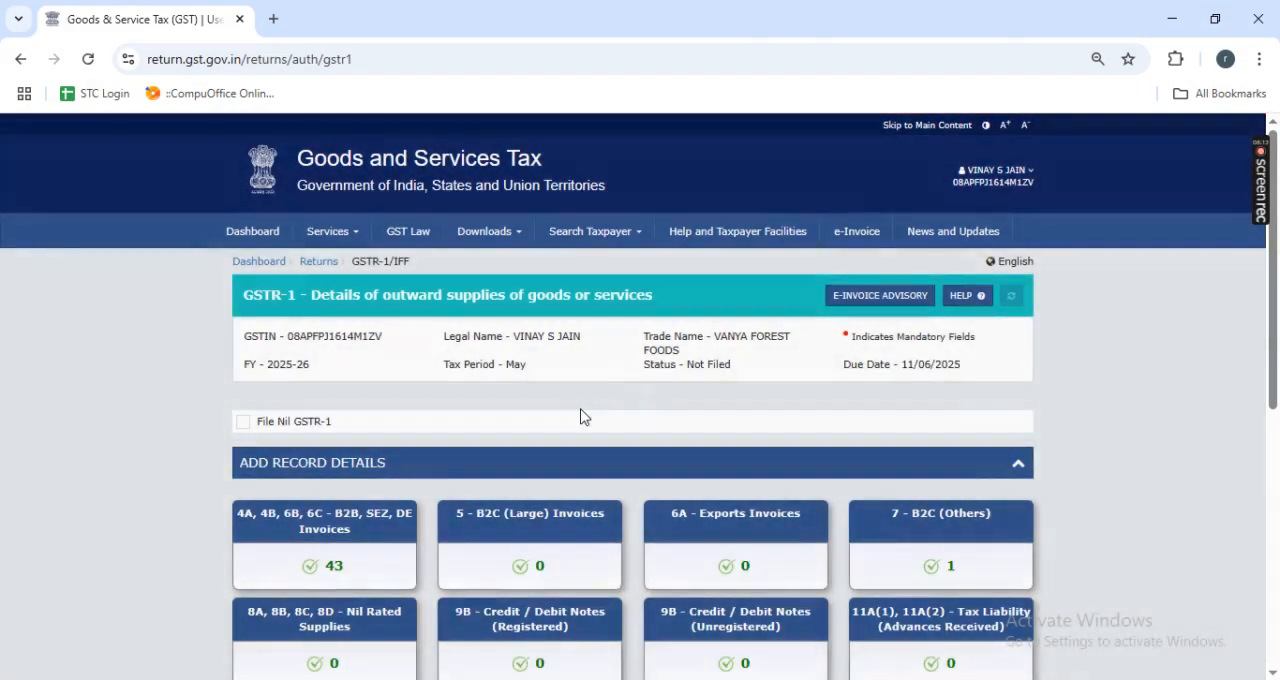
- Open the 12 - HSN-wise summary of outward supplies and examine the processed records under B2B Supplies
scroll(580, 408, down, 2)
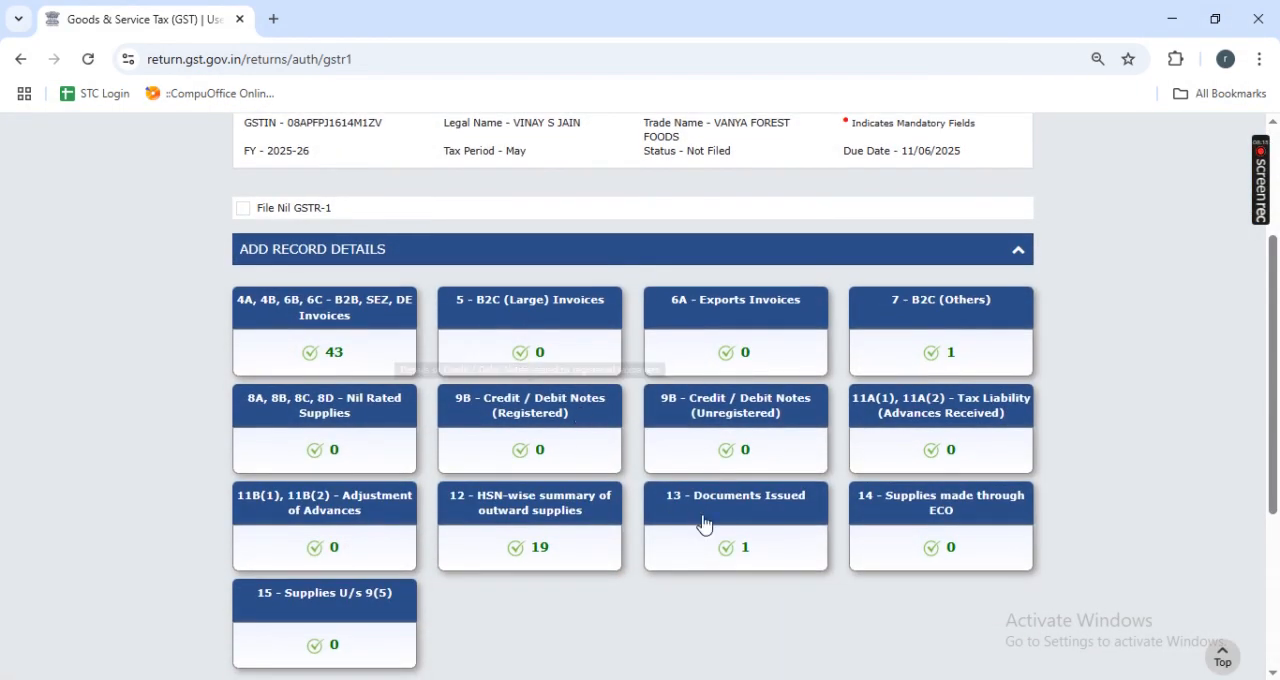
click(563, 521)
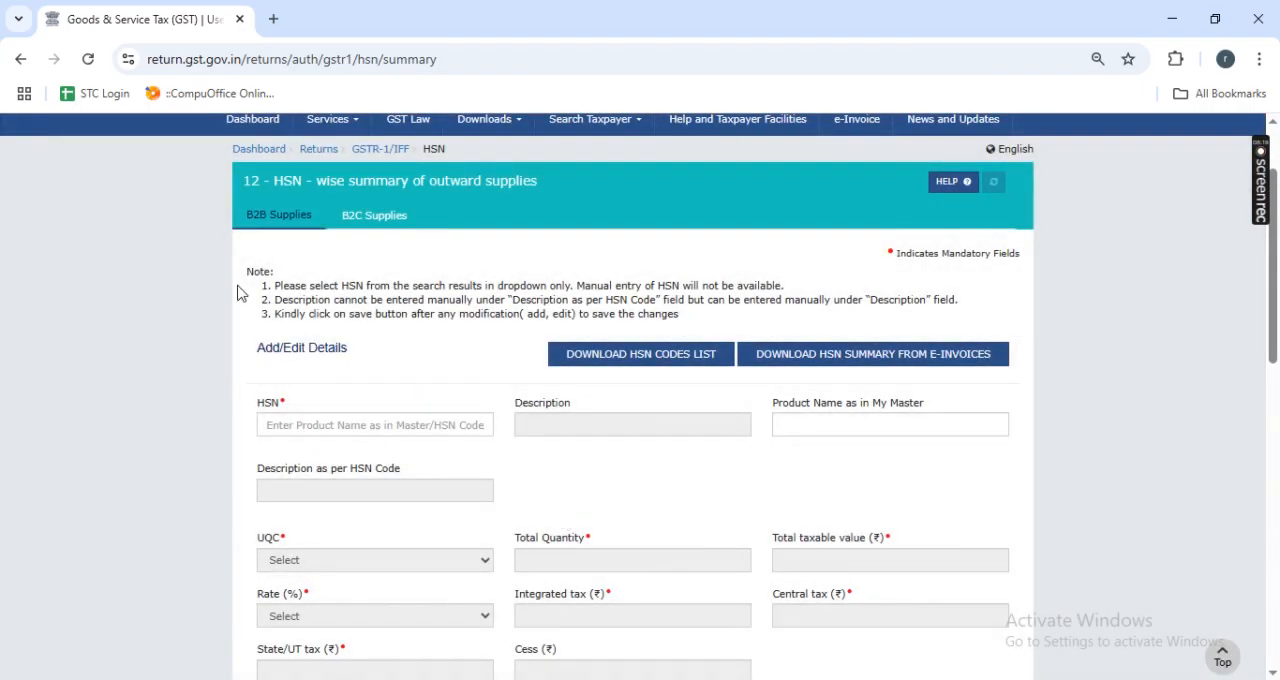
scroll(507, 421, down, 6)
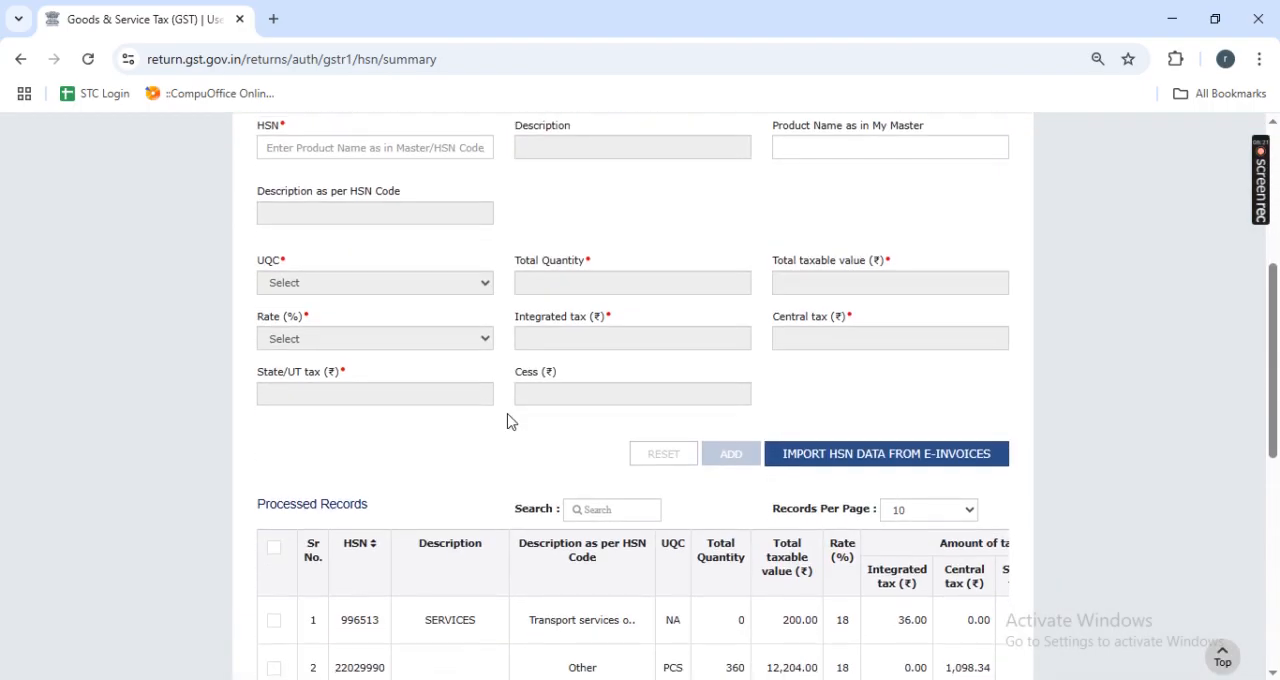
- Examine the remaining B2B HSN records and the B2C Supplies processed records, and return to the GSTR-1 record details
scroll(713, 519, down, 2)
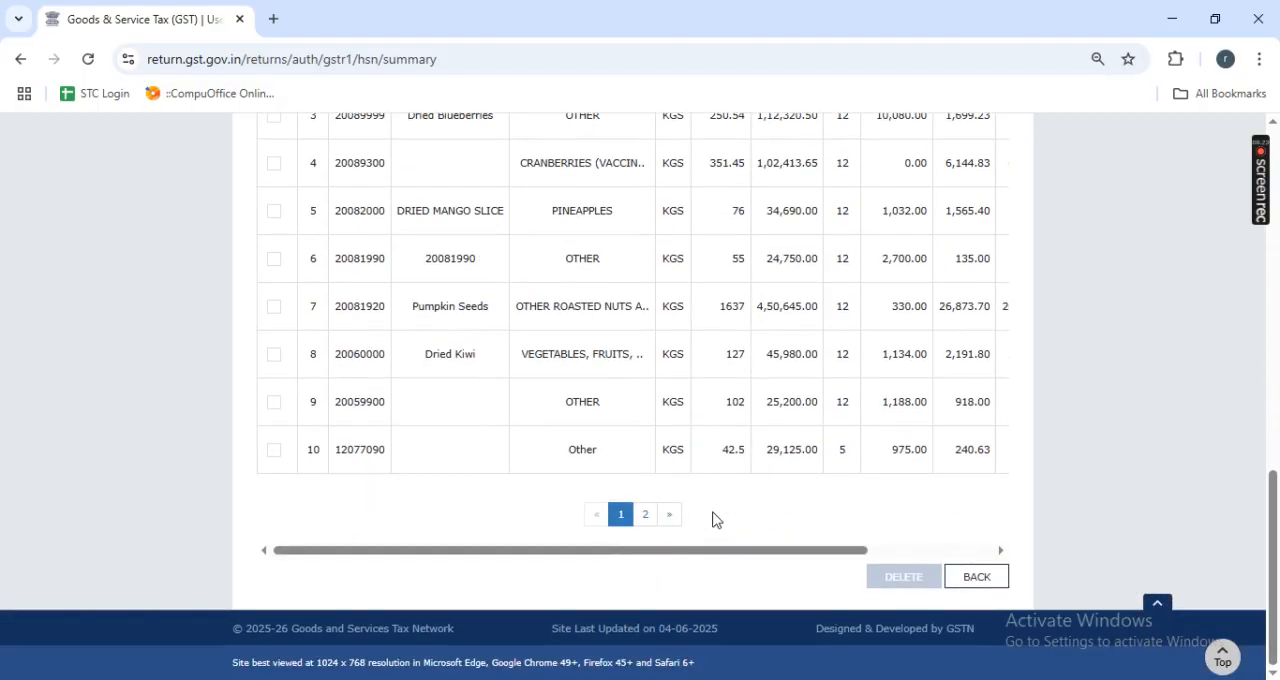
scroll(713, 519, up, 3)
scroll(713, 519, up, 6)
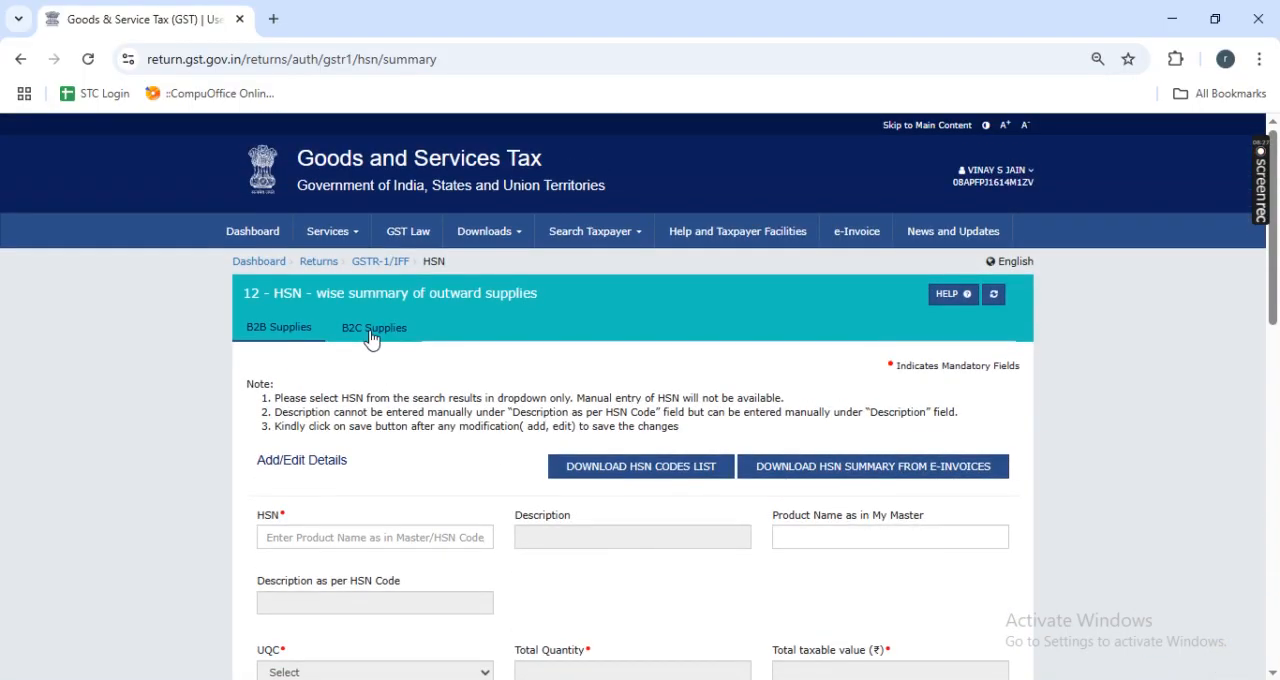
click(371, 330)
scroll(594, 400, down, 5)
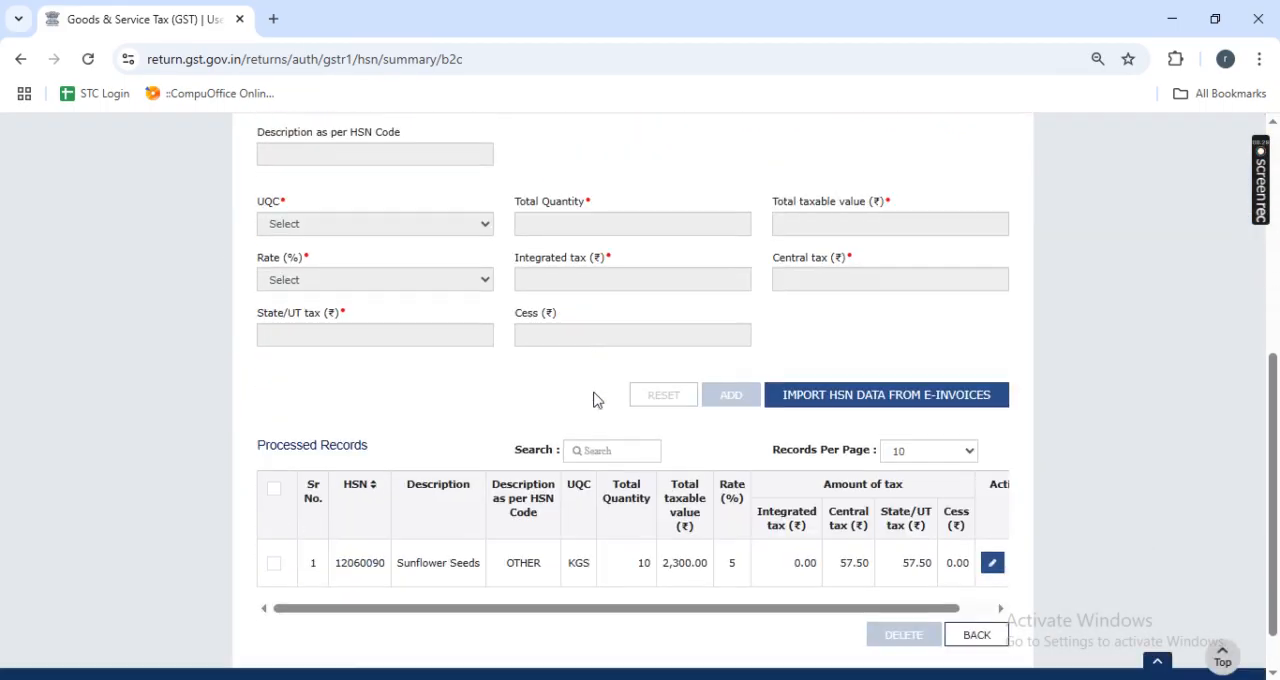
scroll(594, 400, down, 1)
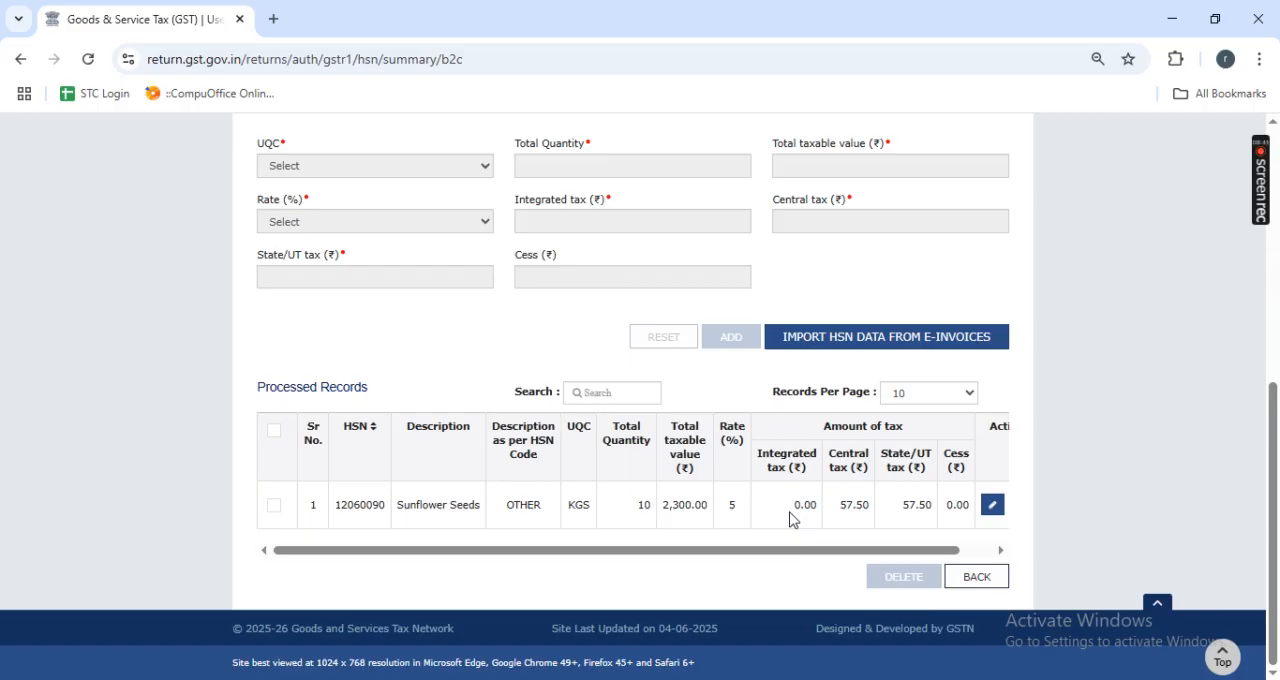
click(977, 577)
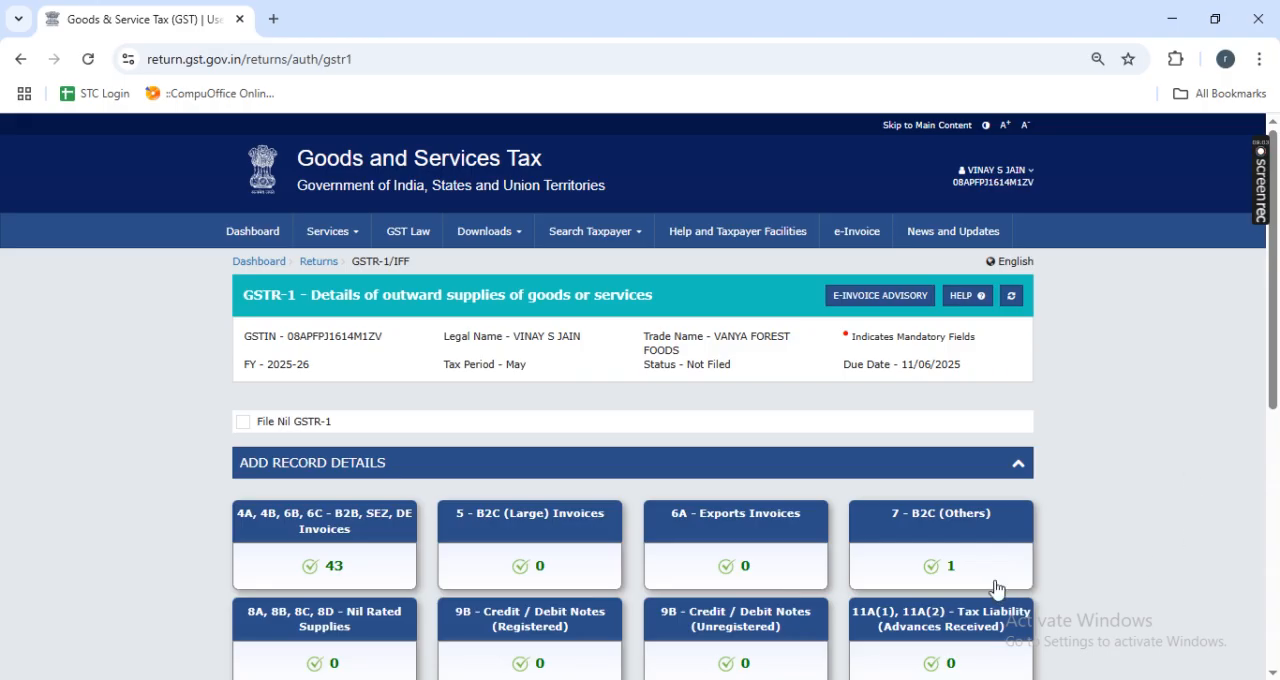
- Switch to TallyPrime, leave the GSTR-1 upload report and open the May sales vouchers from the Sales Register
key(alt+Tab)
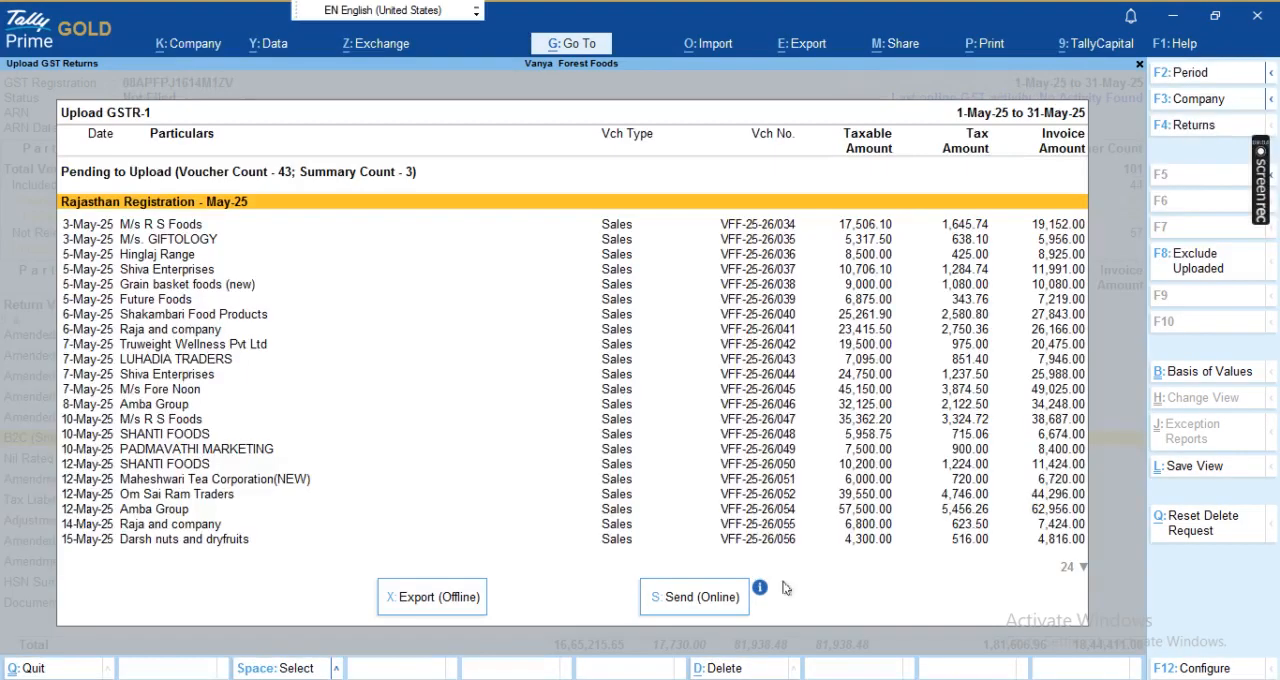
click(672, 494)
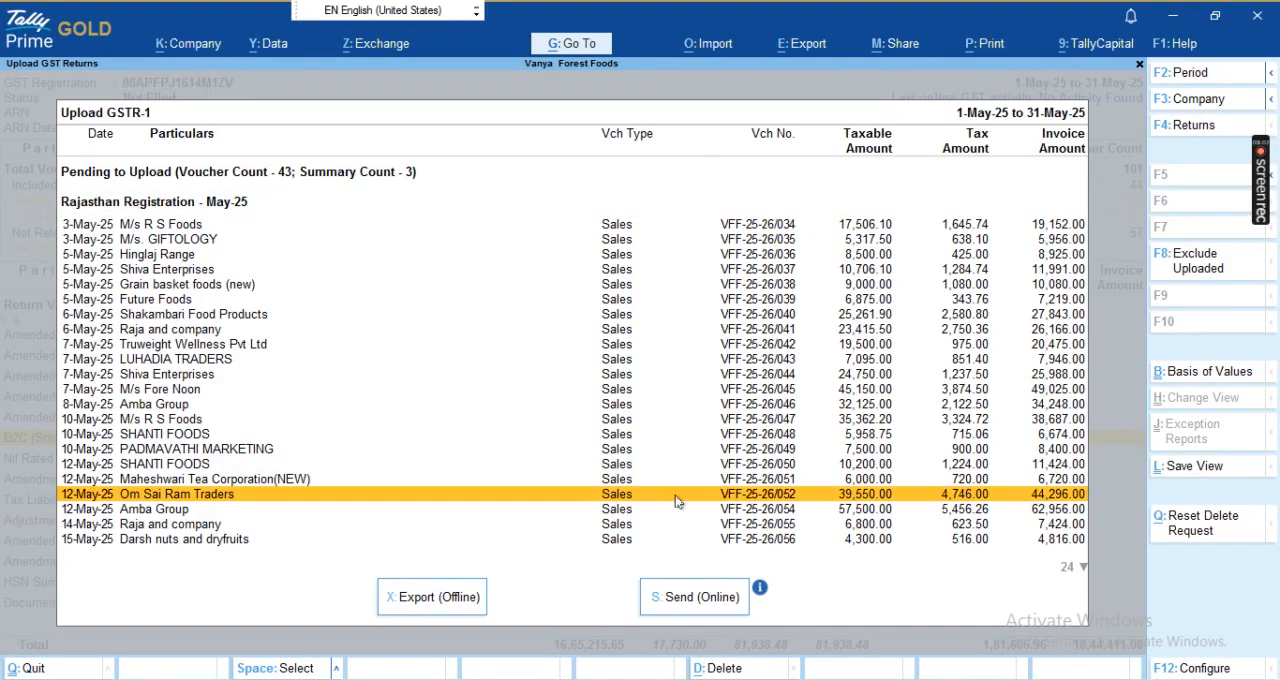
key(Escape)
key(Escape)
key(Escape)
key(Escape)
key(d)
key(a)
key(s)
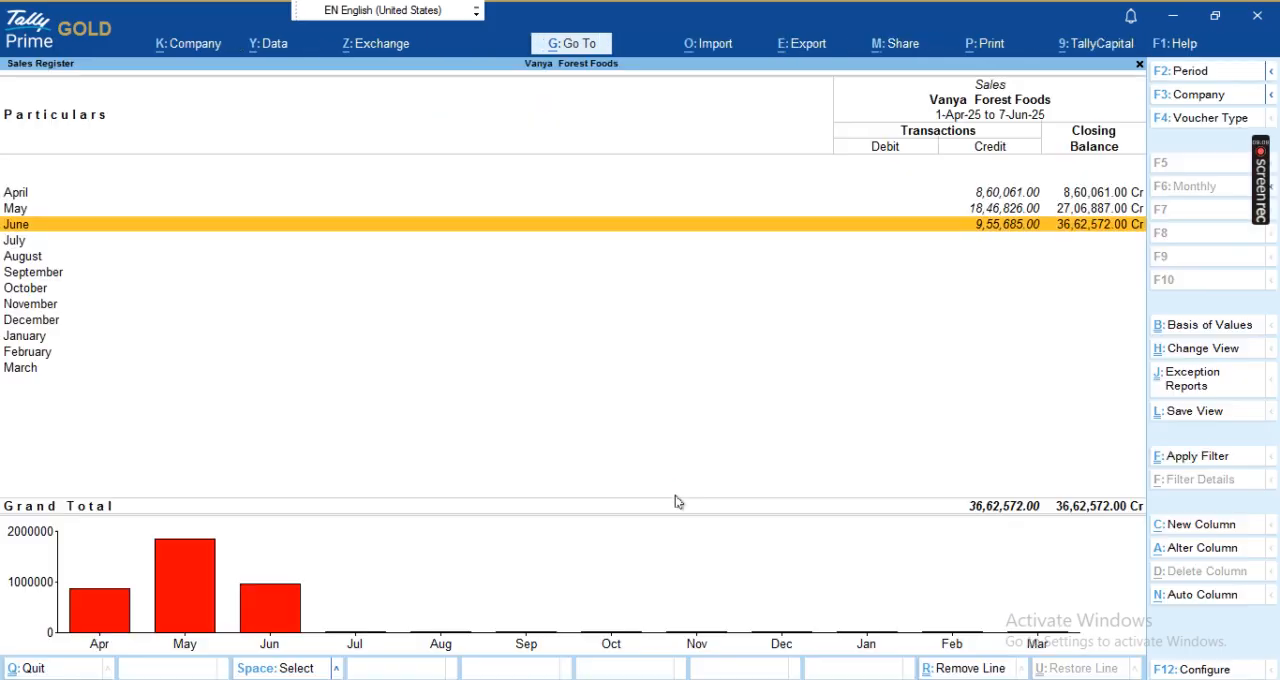
key(Up)
key(Return)
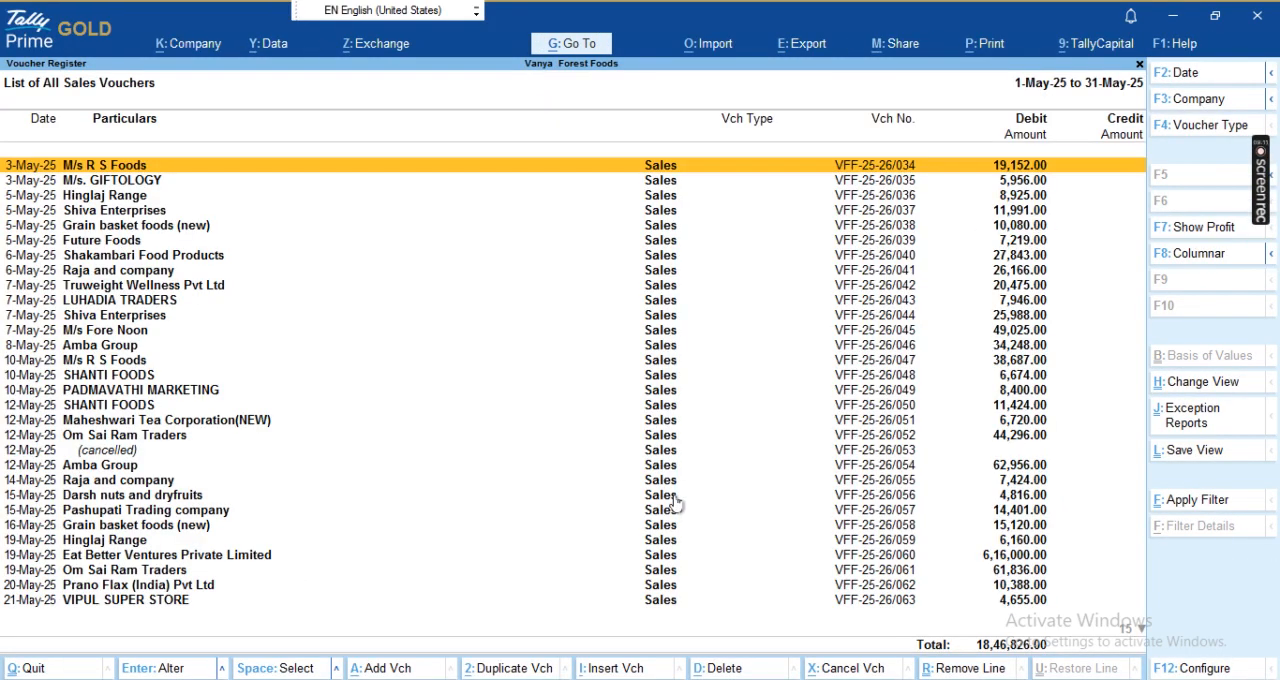
- Cancel the Cash sales voucher dated 27-May-25 and go back to the Gateway of Tally
key(End)
key(Up)
key(Up)
key(Up)
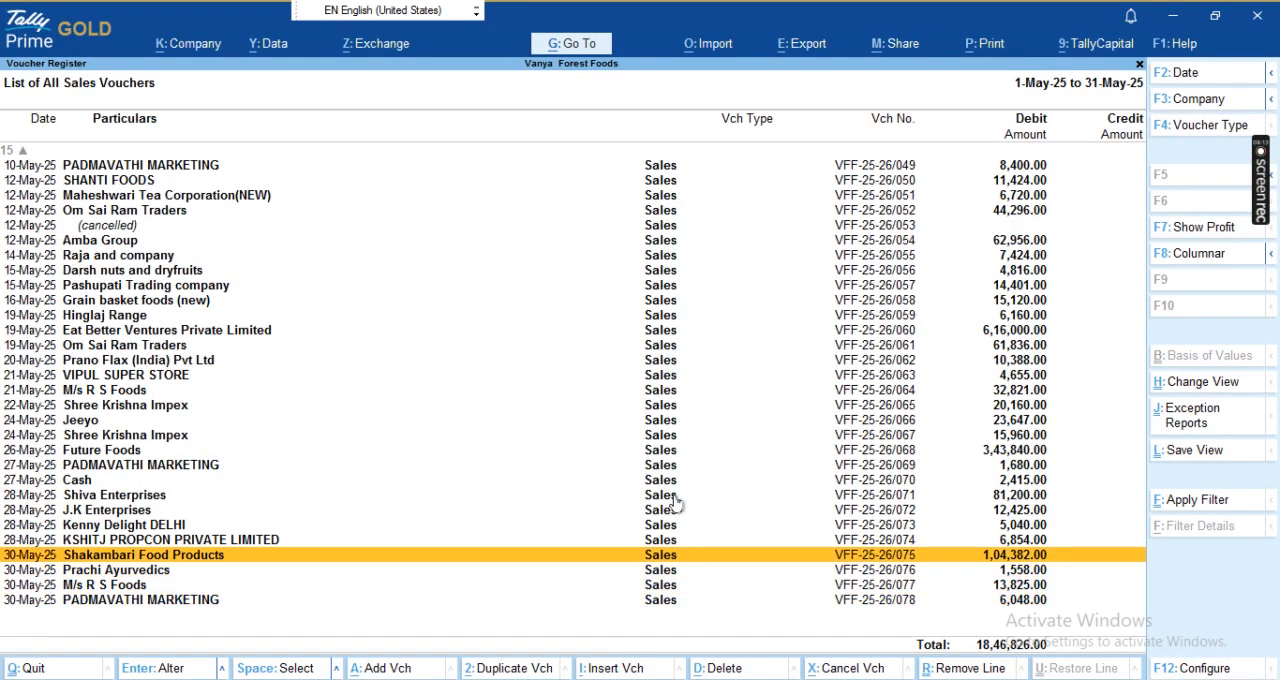
key(Up)
key(Up)
key(Up)
key(Up)
key(Up)
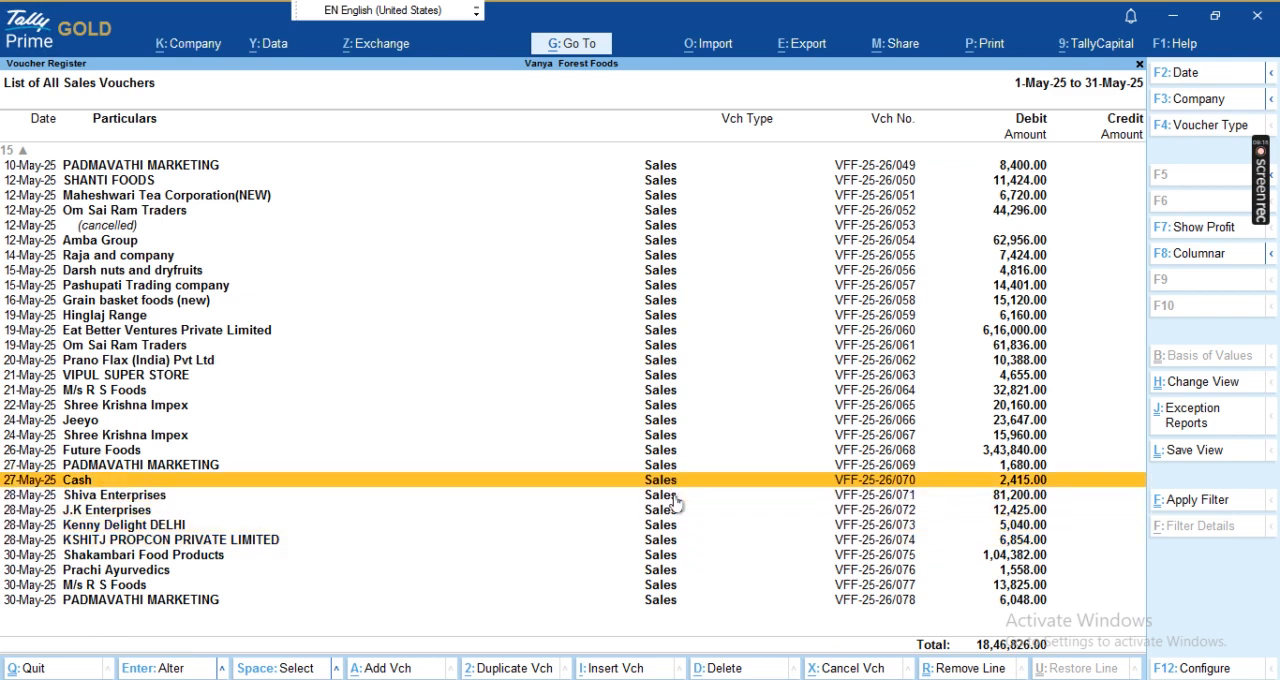
key(Return)
key(alt+x)
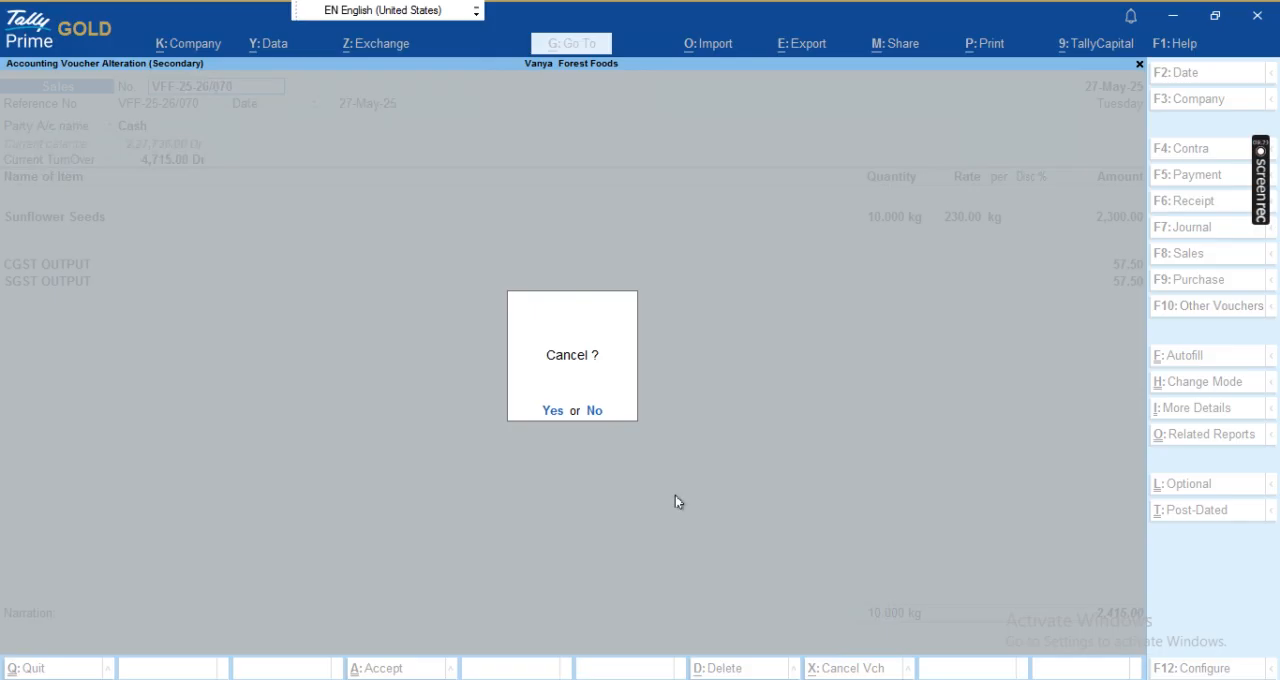
key(y)
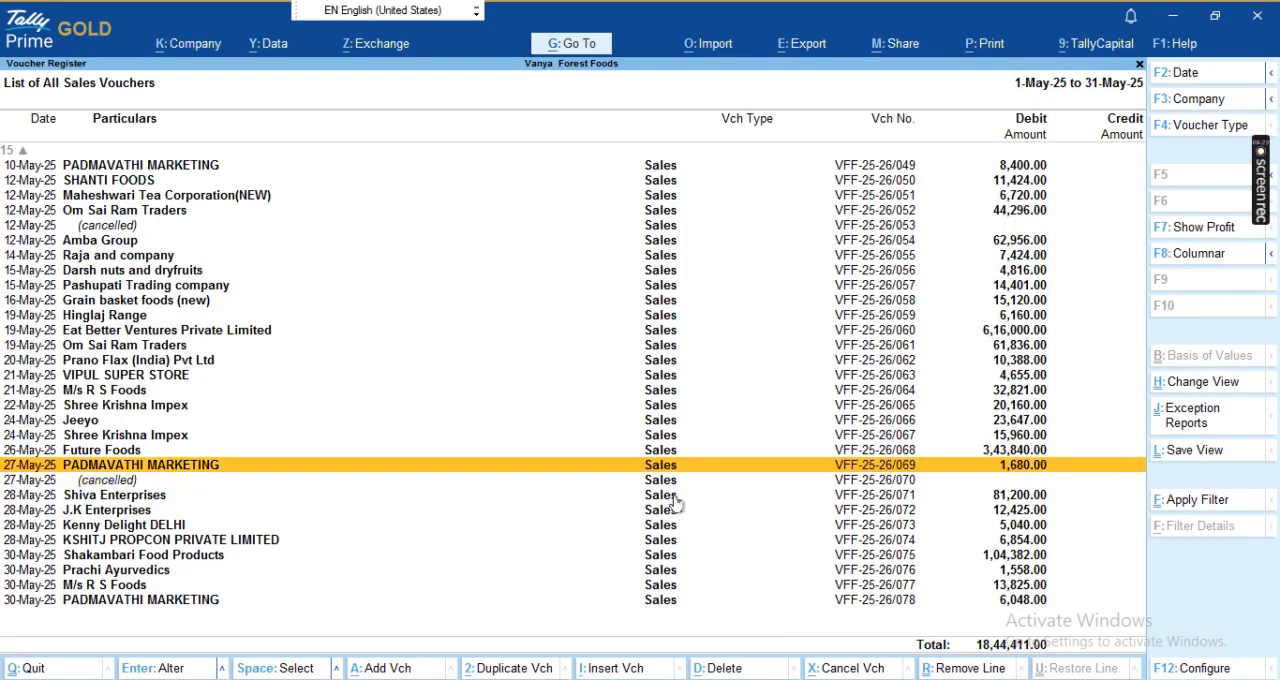
key(Escape)
key(Escape)
key(Escape)
key(Escape)
key(Escape)
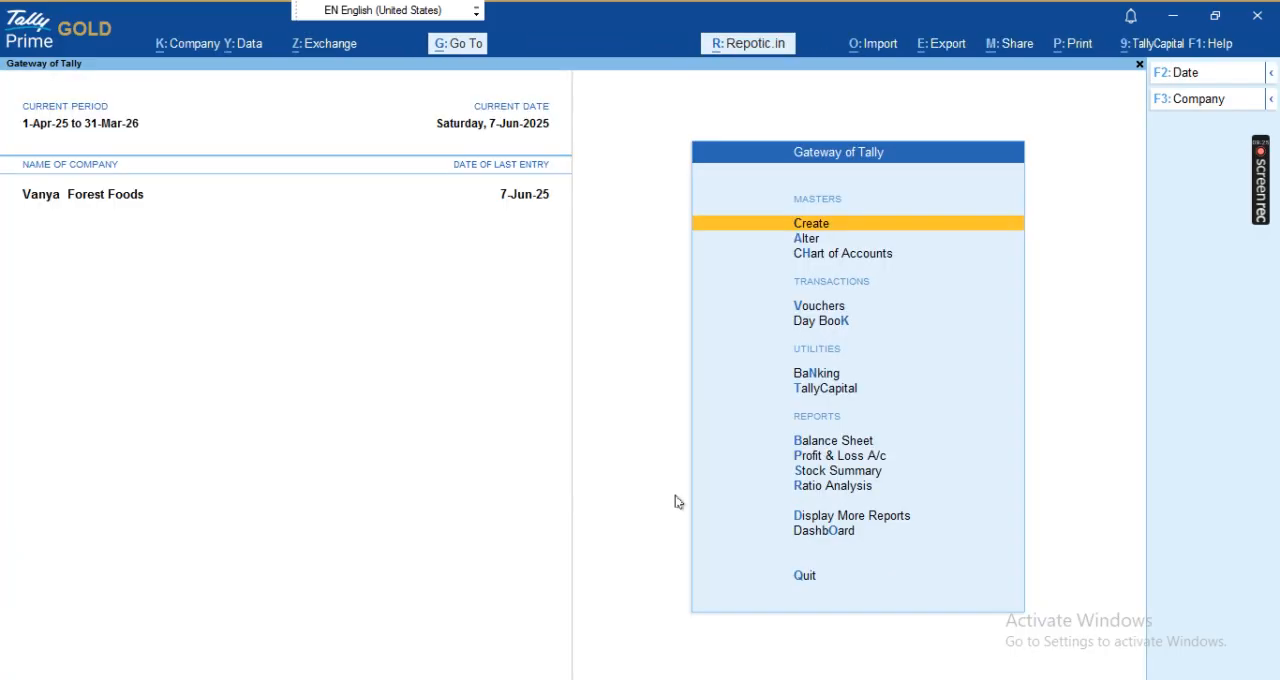
- Switch to the GST portal, delete the Rajasthan 5% record in 7 - B2C (Others) and return to GSTR-1
key(alt+Tab)
scroll(770, 488, down, 1)
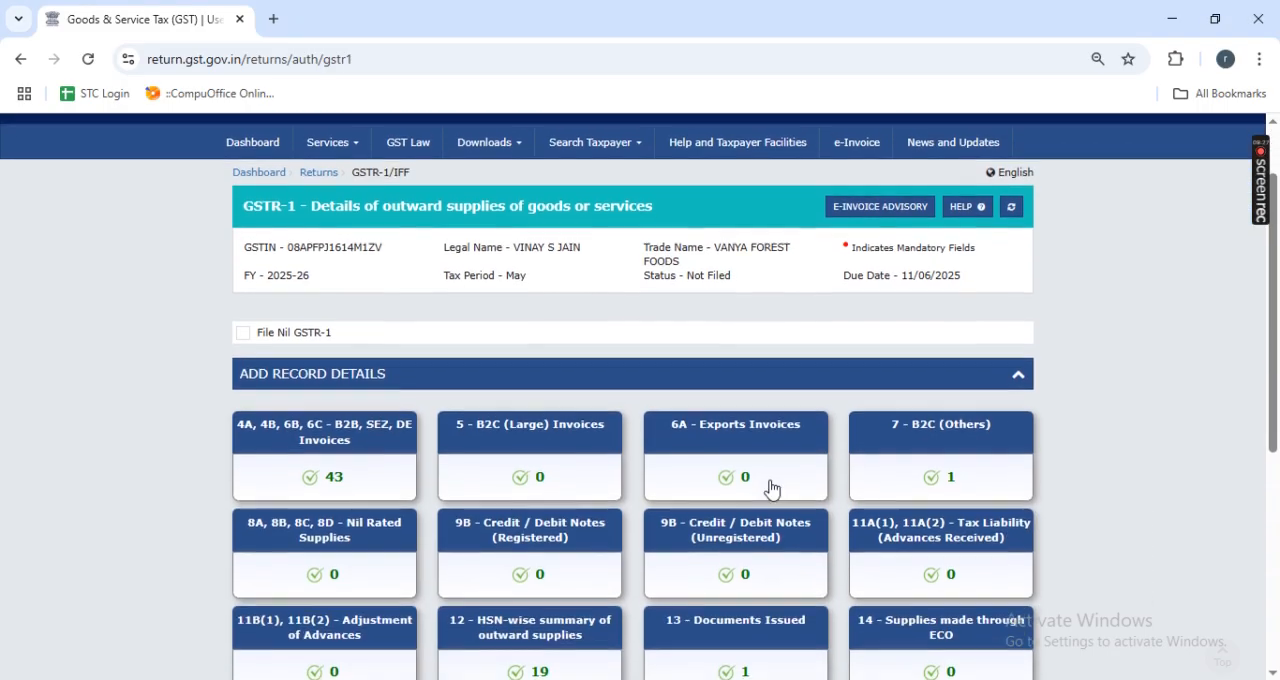
scroll(849, 491, down, 1)
click(940, 290)
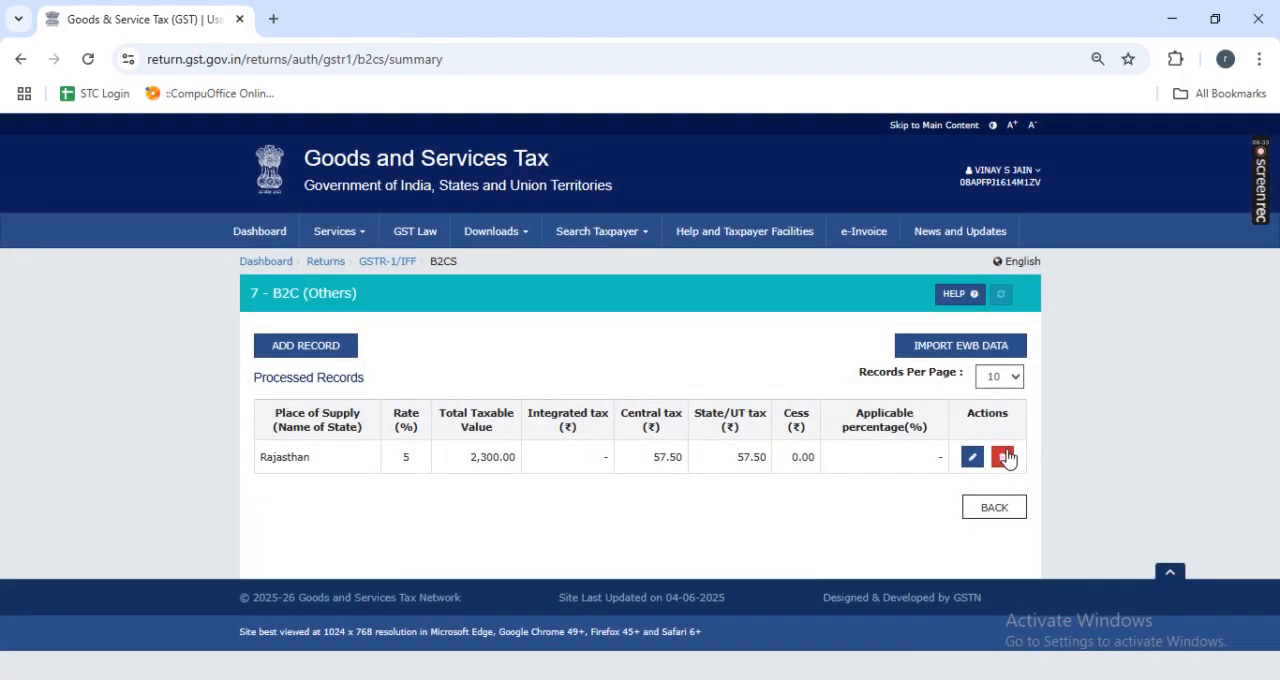
click(1002, 457)
click(686, 330)
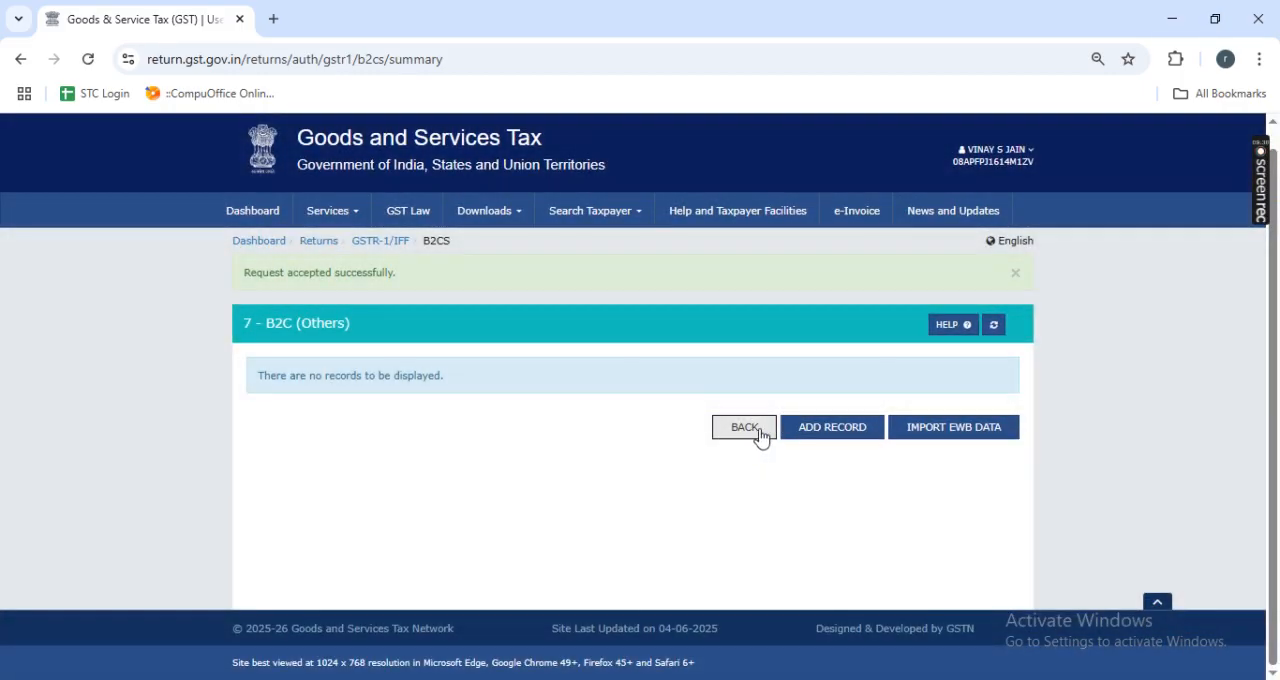
click(758, 430)
- Open the 12 - HSN-wise summary of outward supplies and show the processed records under B2C Supplies
scroll(771, 486, down, 3)
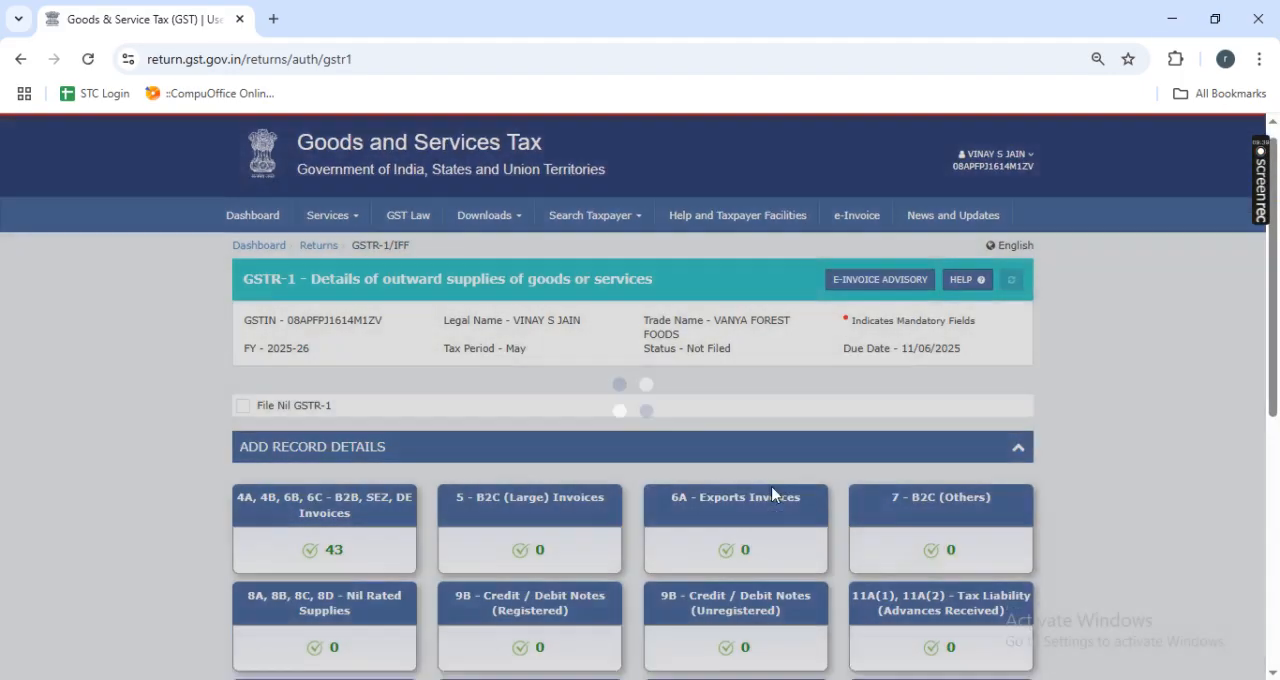
scroll(771, 486, down, 3)
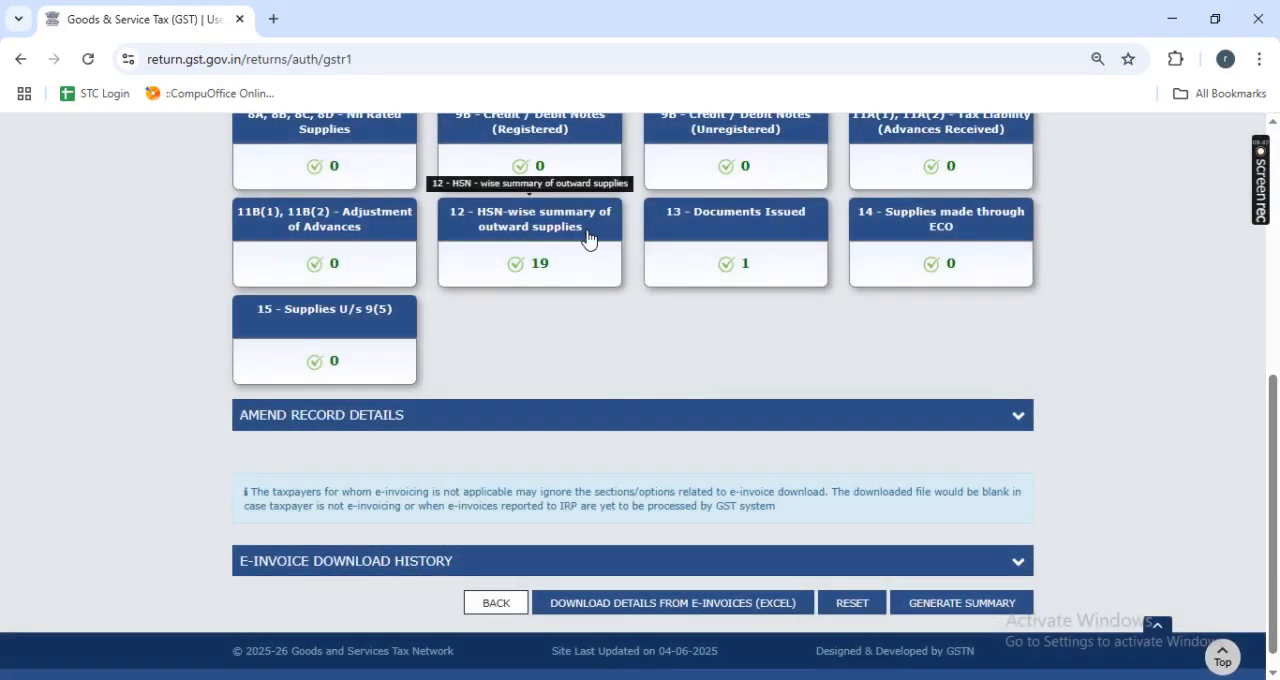
click(588, 237)
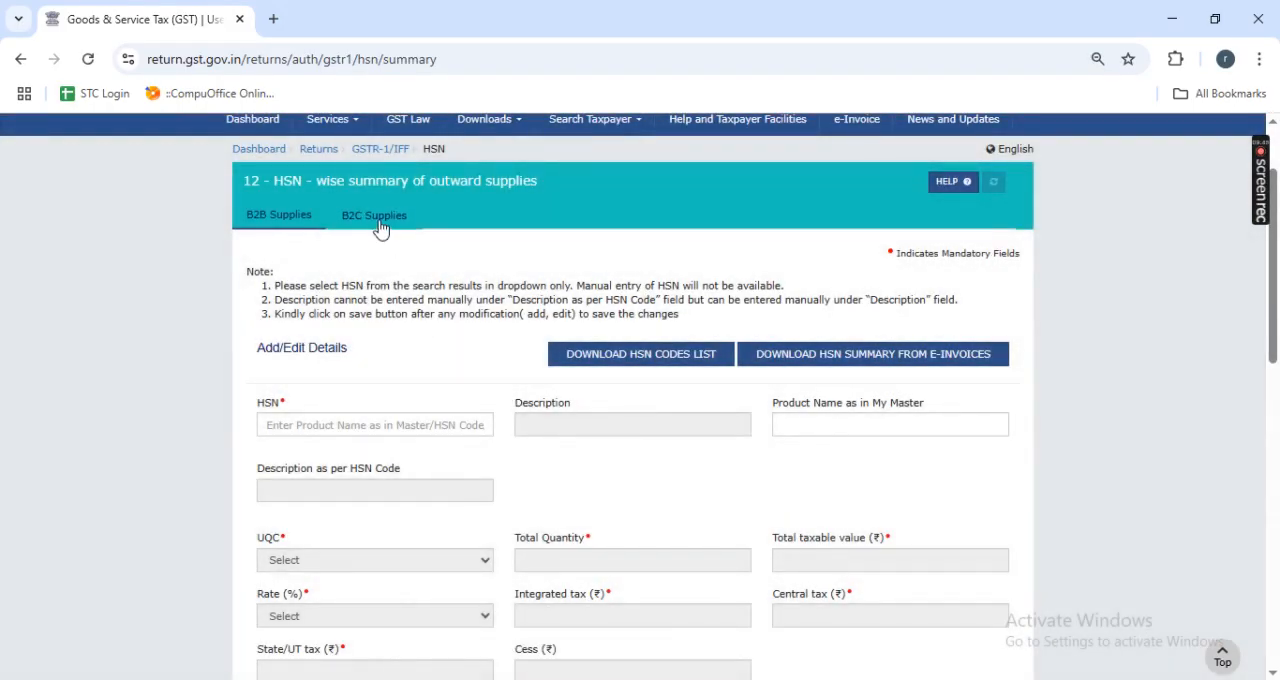
click(374, 215)
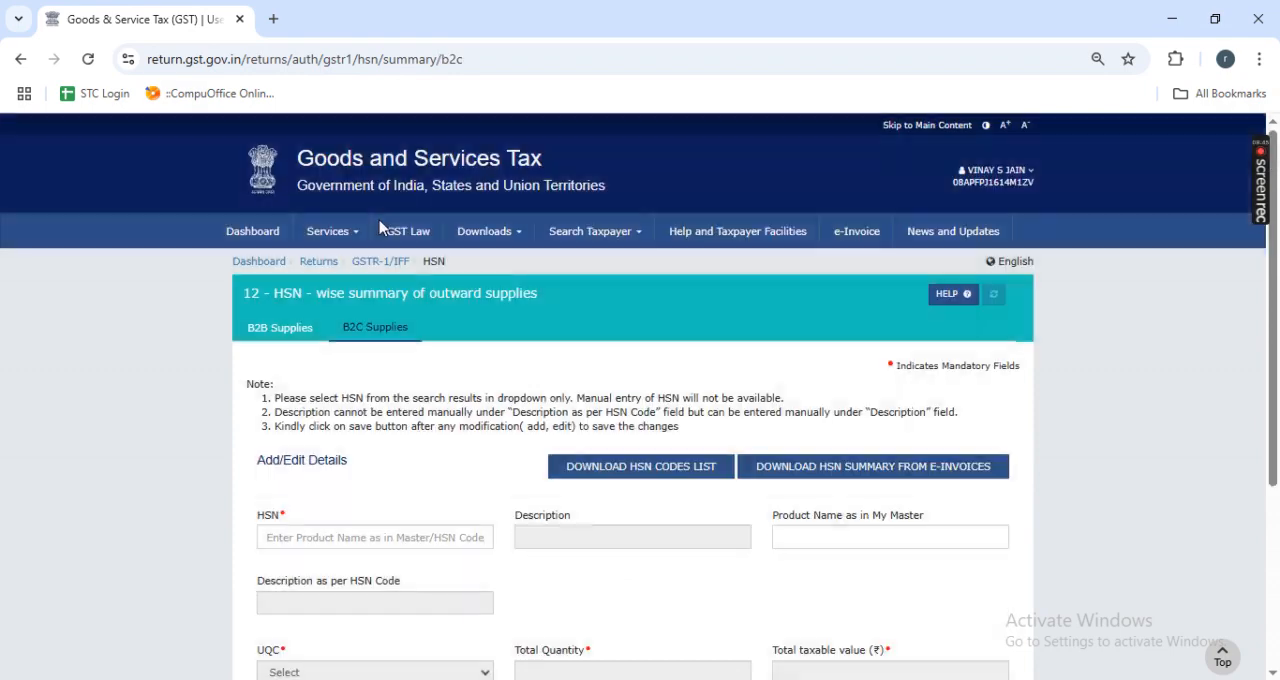
scroll(641, 422, down, 5)
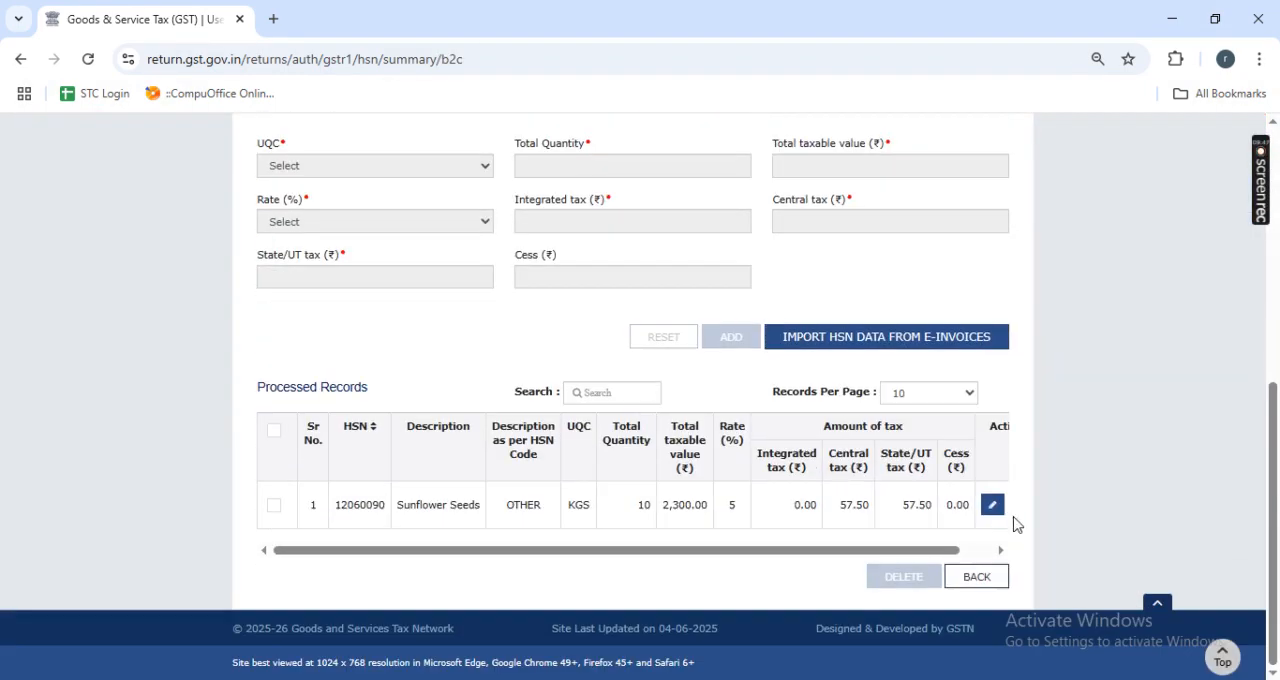
scroll(847, 452, up, 5)
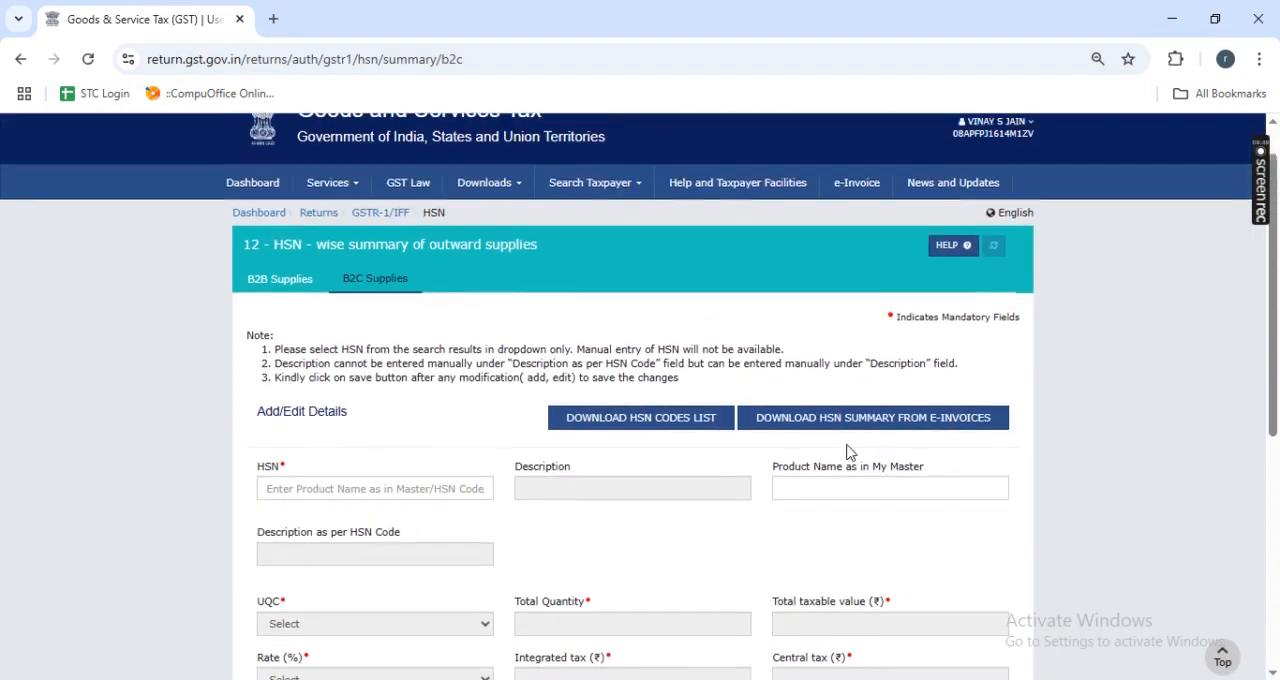
scroll(849, 452, down, 3)
scroll(847, 452, down, 2)
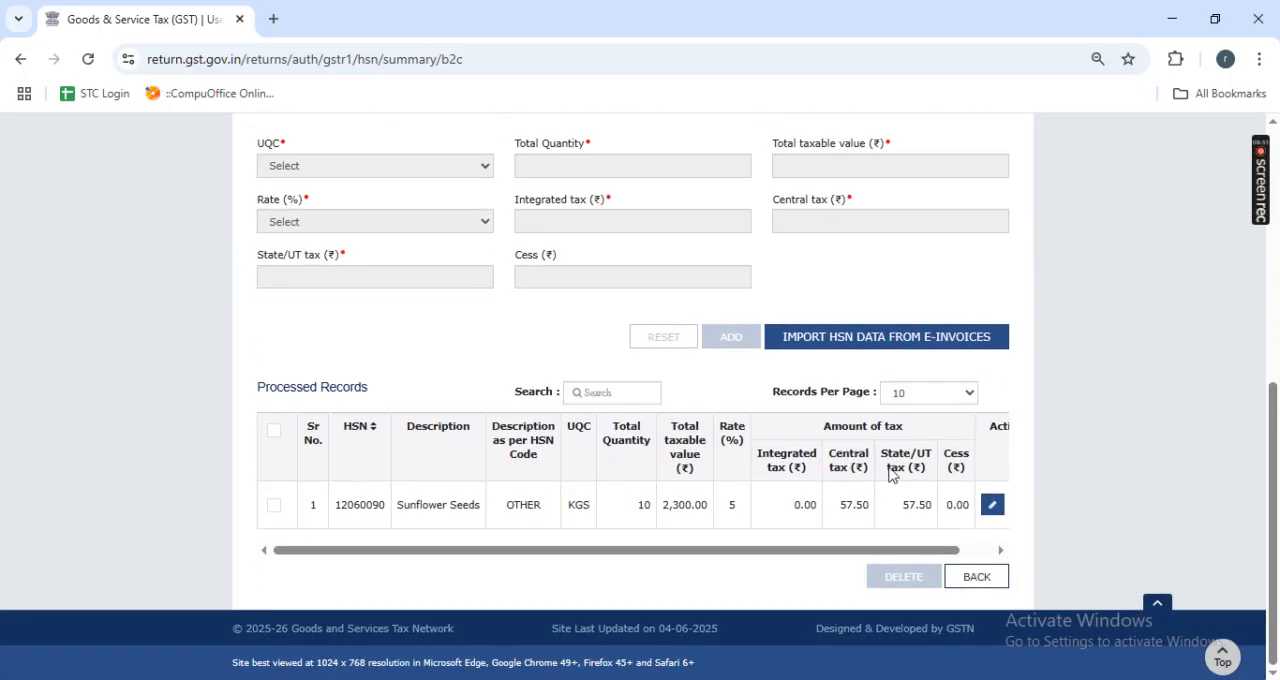
click(993, 507)
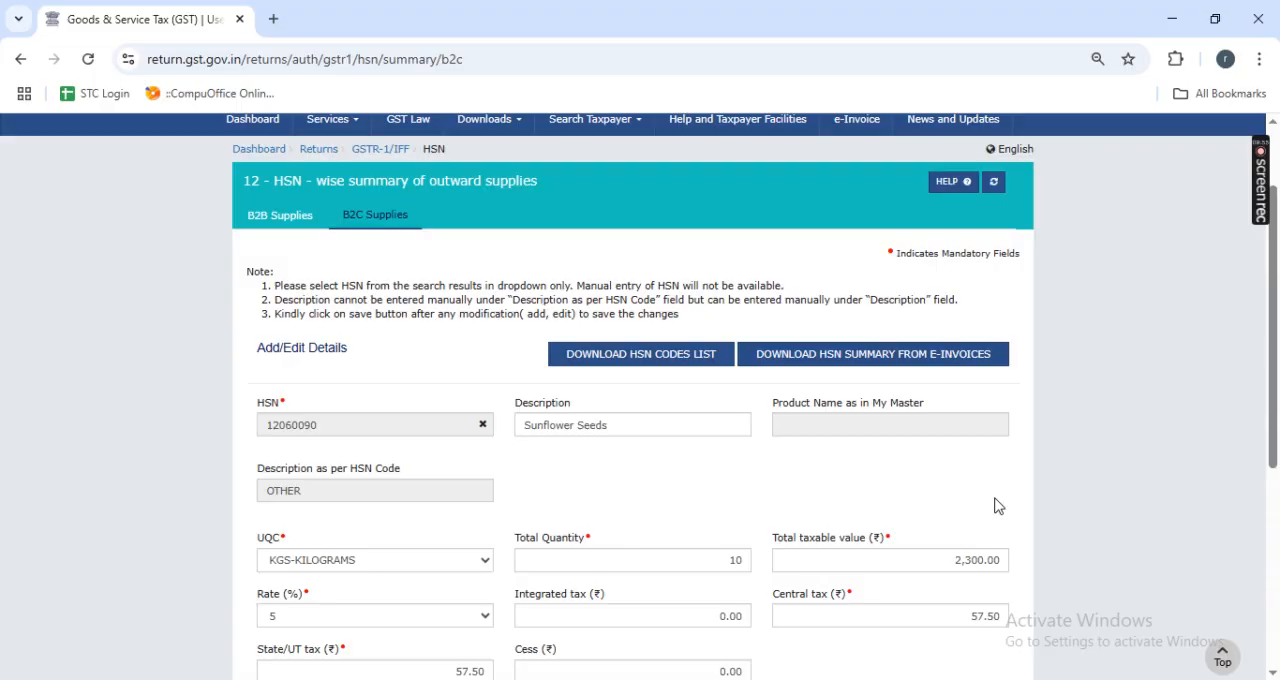
scroll(690, 400, down, 2)
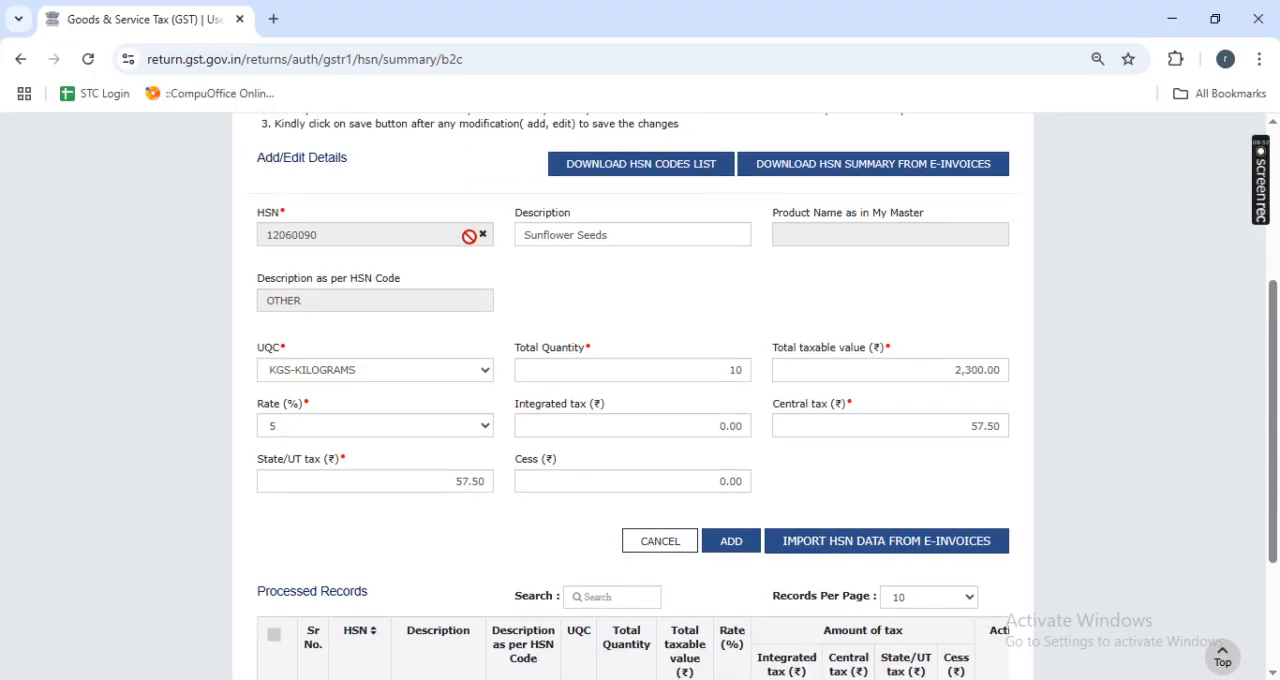
click(483, 234)
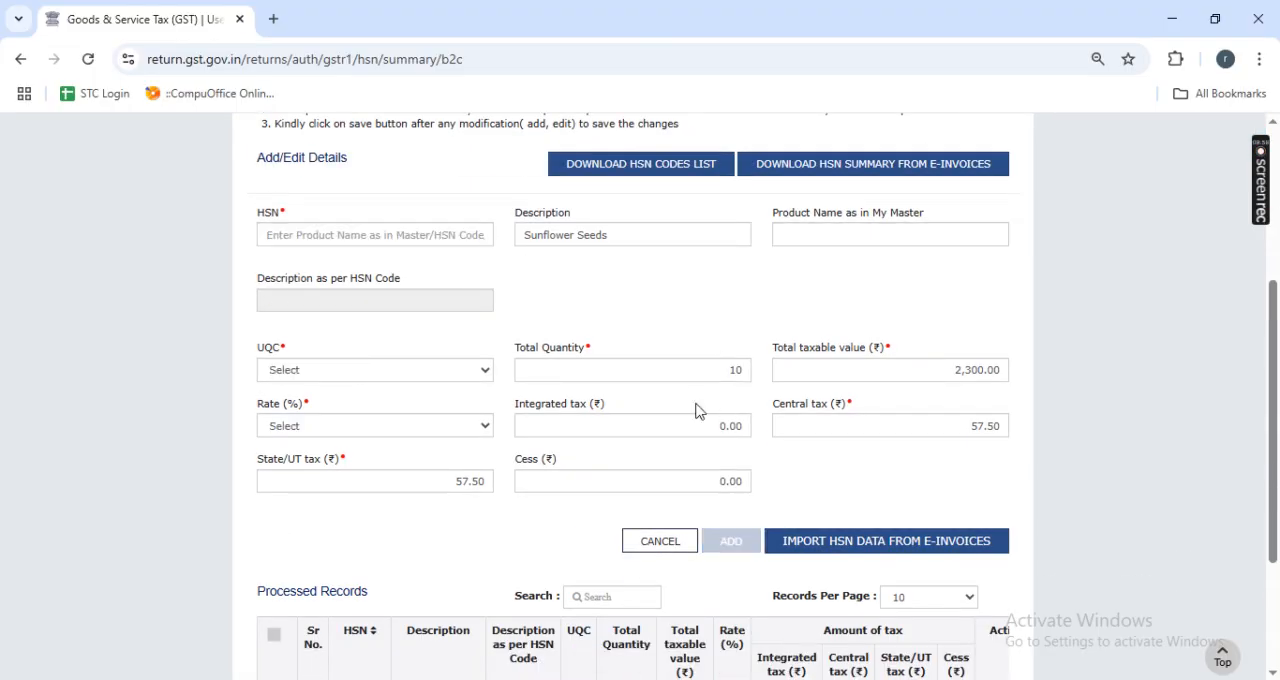
click(680, 361)
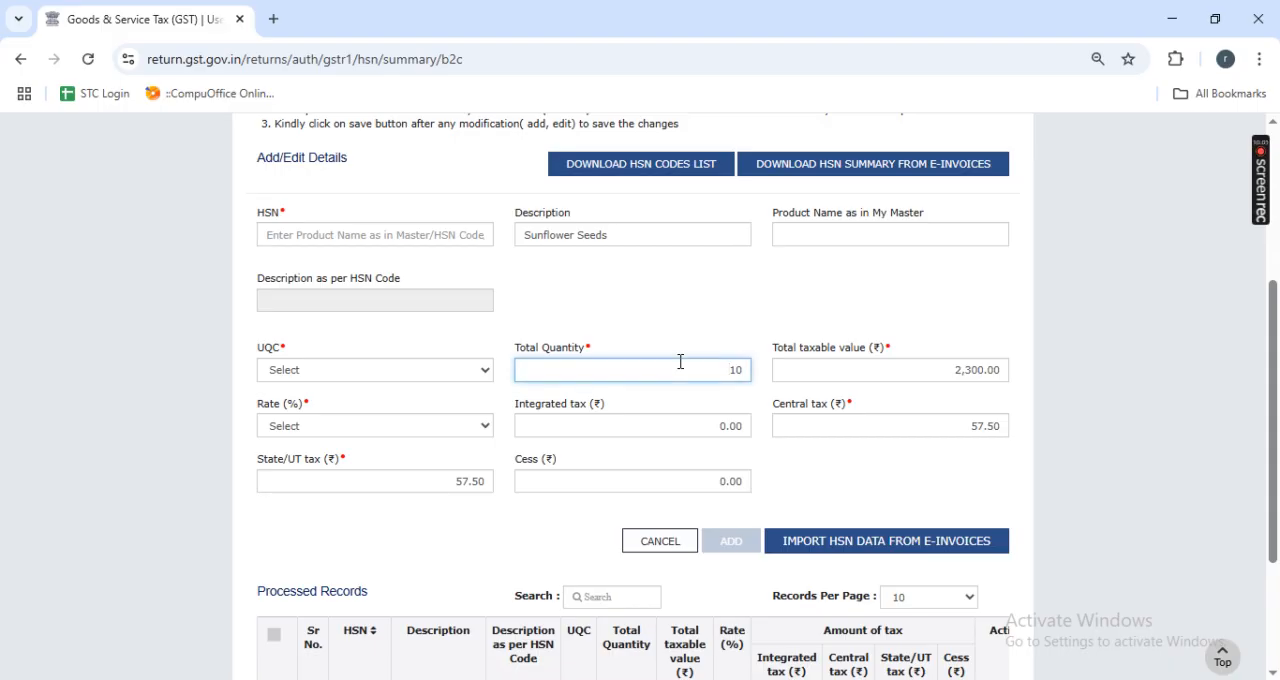
key(Tab)
key(BackSpace)
key(Tab)
key(Tab)
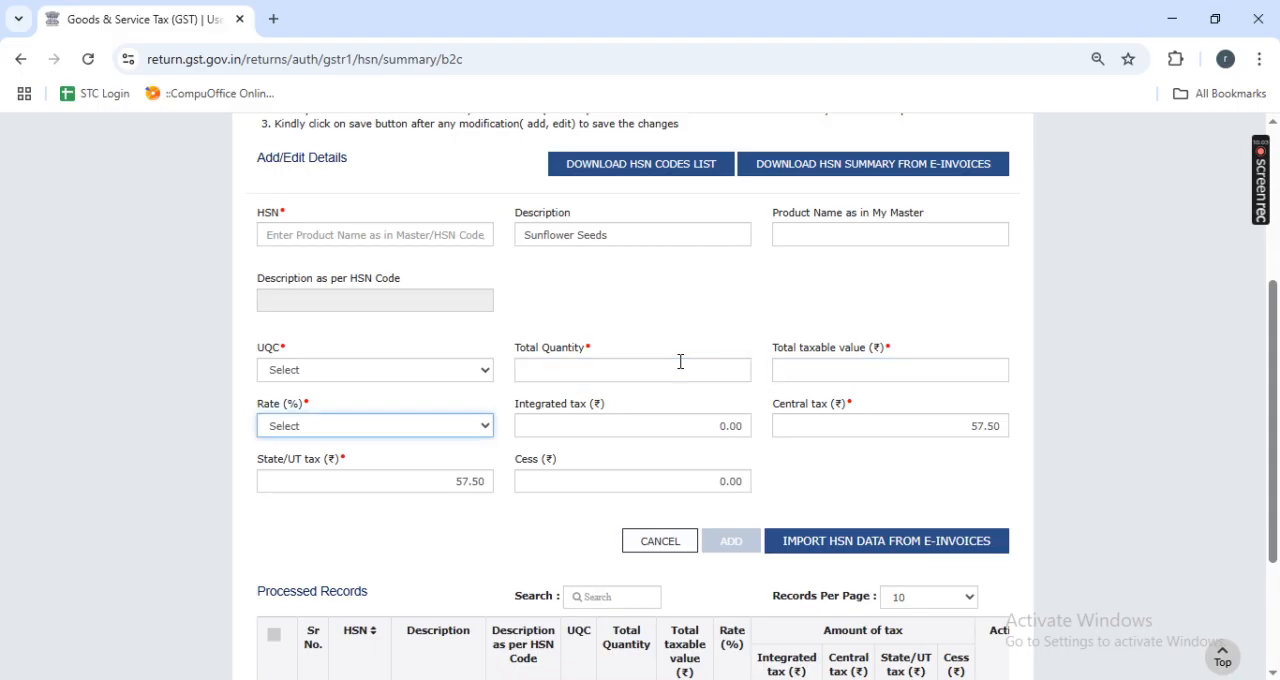
key(BackSpace)
key(Tab)
key(BackSpace)
key(Tab)
key(BackSpace)
key(Tab)
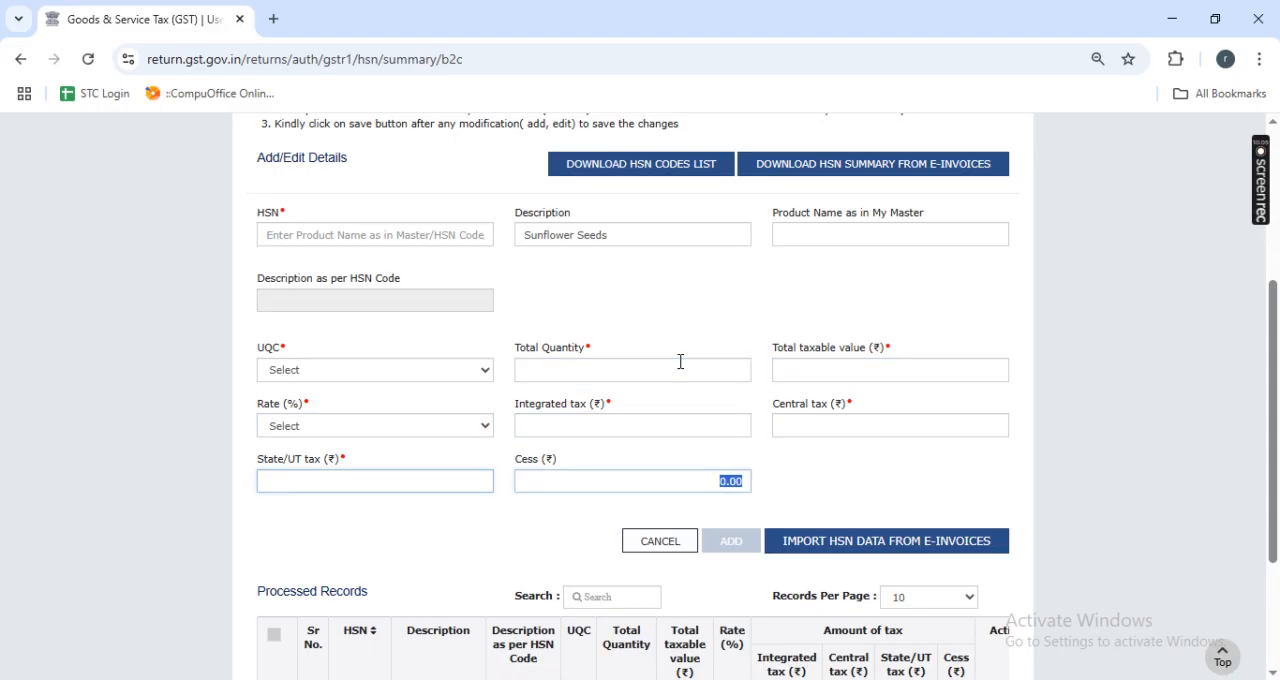
click(888, 481)
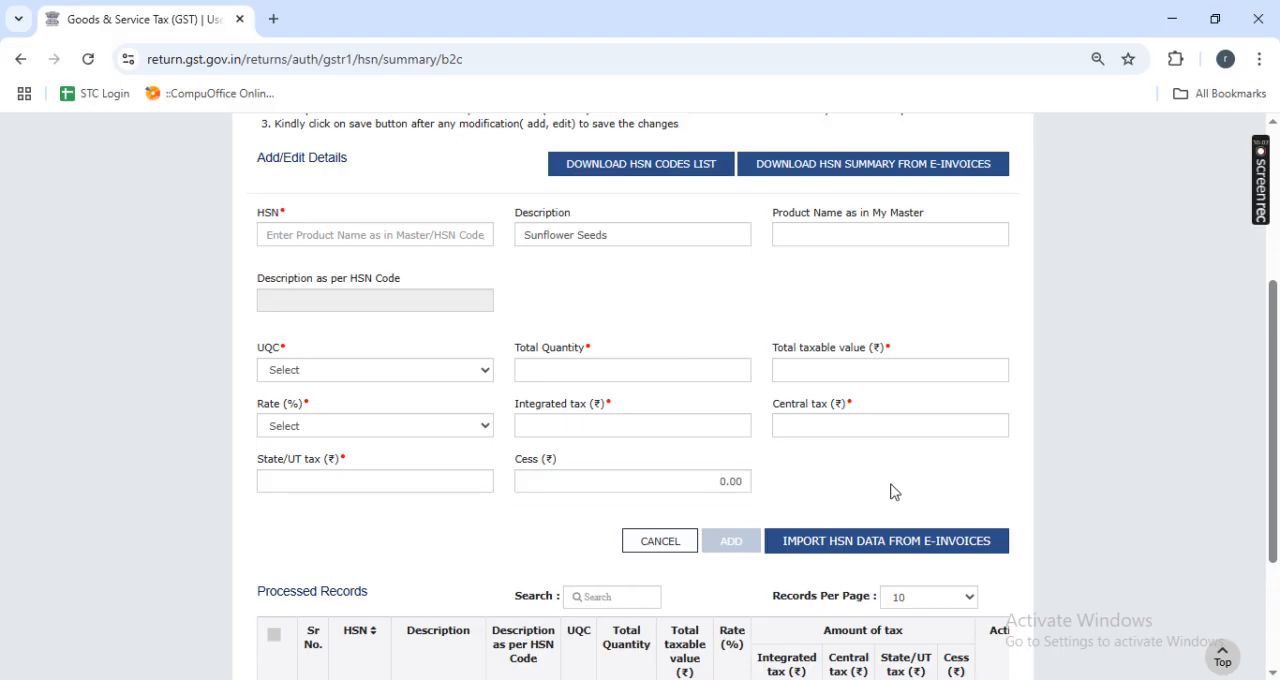
scroll(896, 476, down, 2)
scroll(896, 476, up, 2)
scroll(896, 476, up, 1)
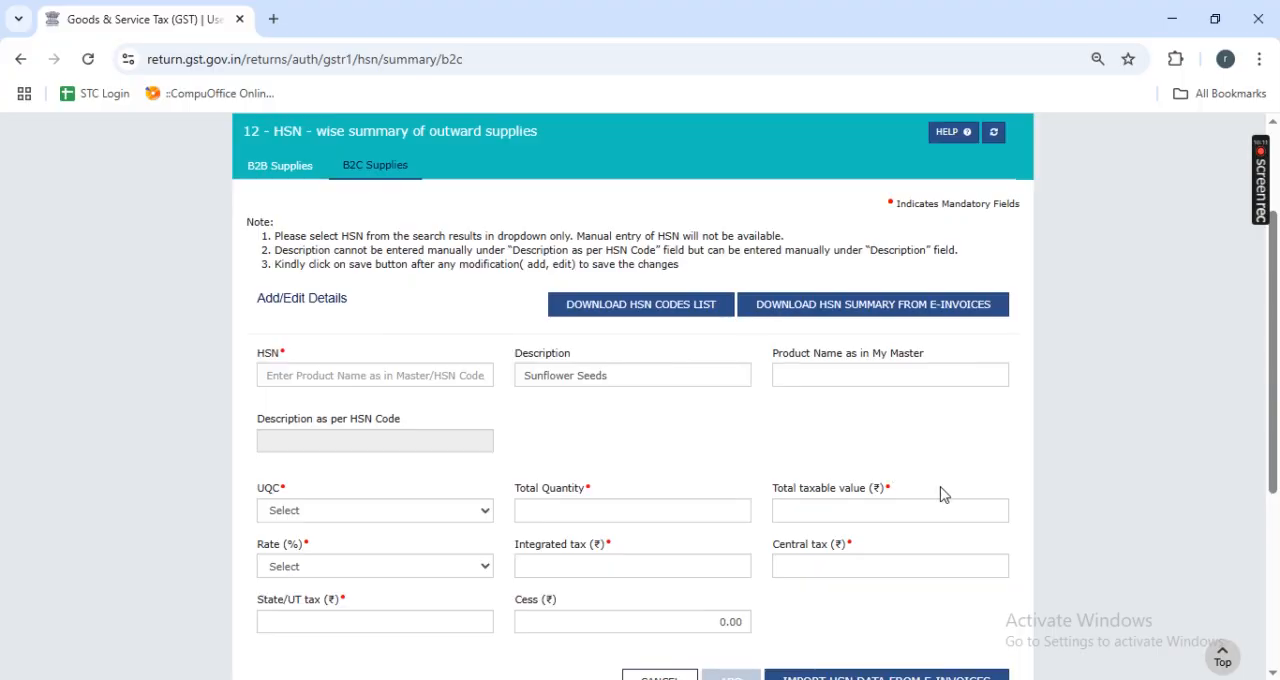
scroll(943, 494, up, 1)
scroll(803, 498, down, 2)
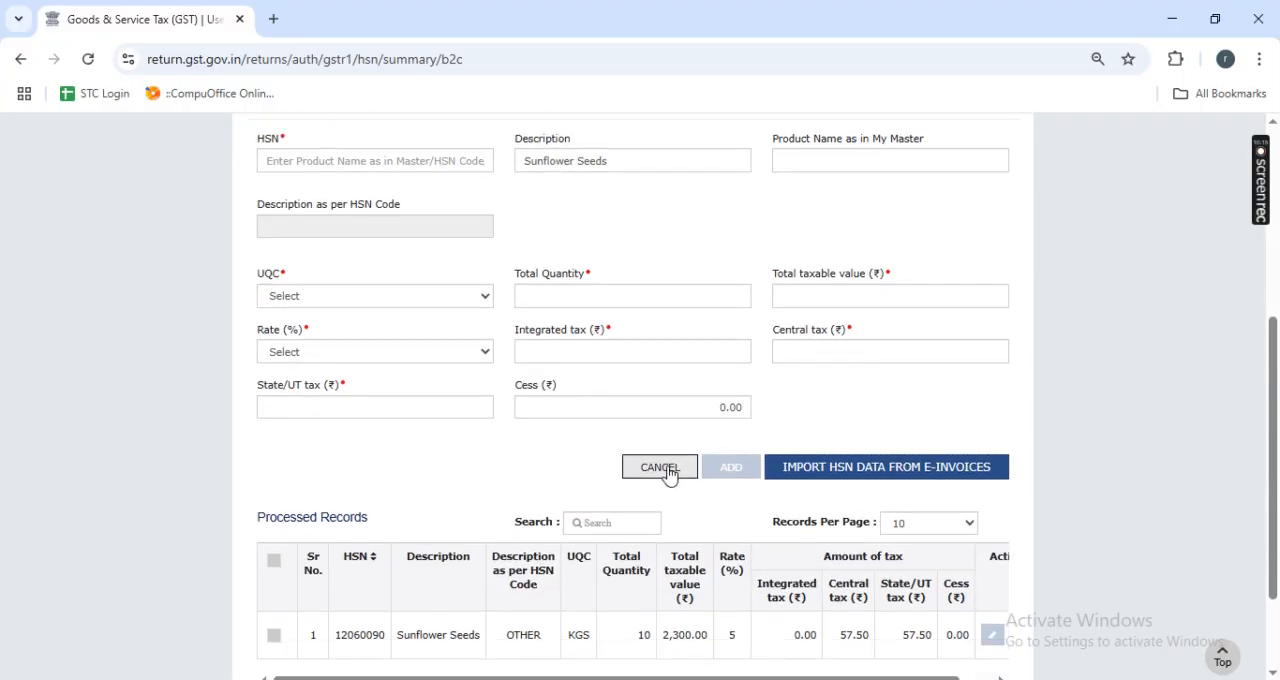
click(668, 472)
click(678, 330)
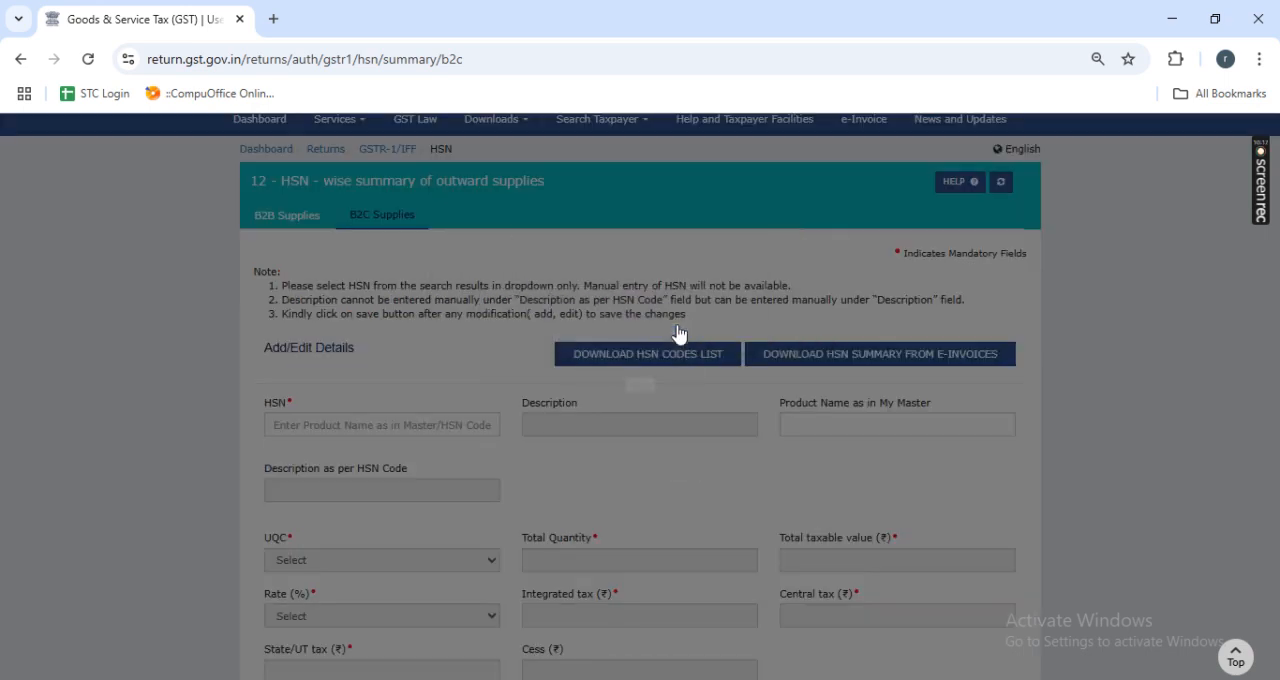
- Delete the Sunflower Seeds record with HSN 12060090 from the B2C Supplies summary and return to the GSTR-1 overview
scroll(726, 460, down, 4)
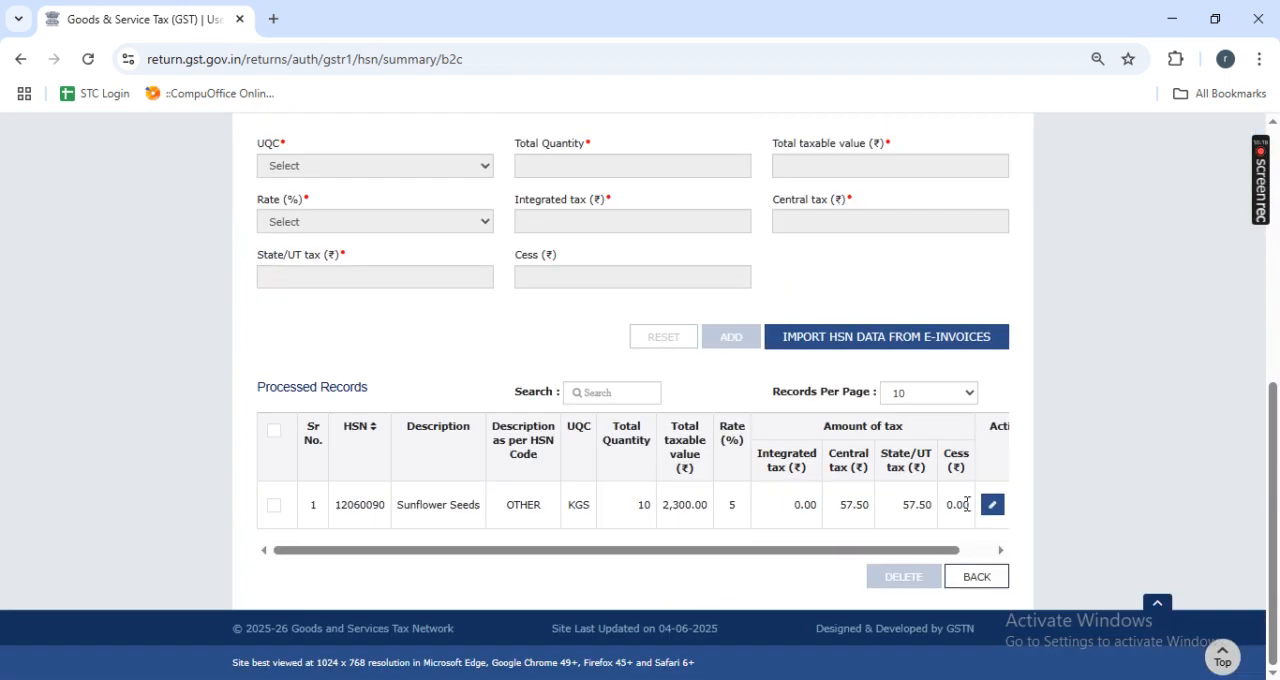
click(274, 507)
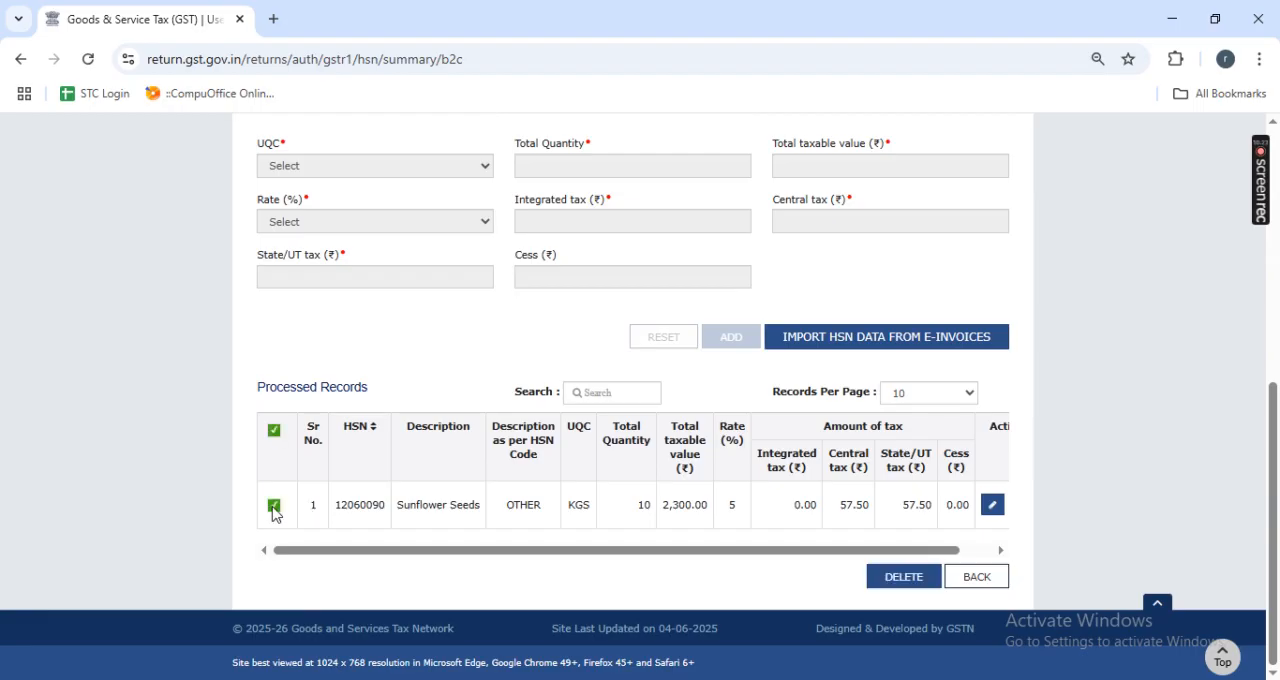
click(904, 578)
click(686, 331)
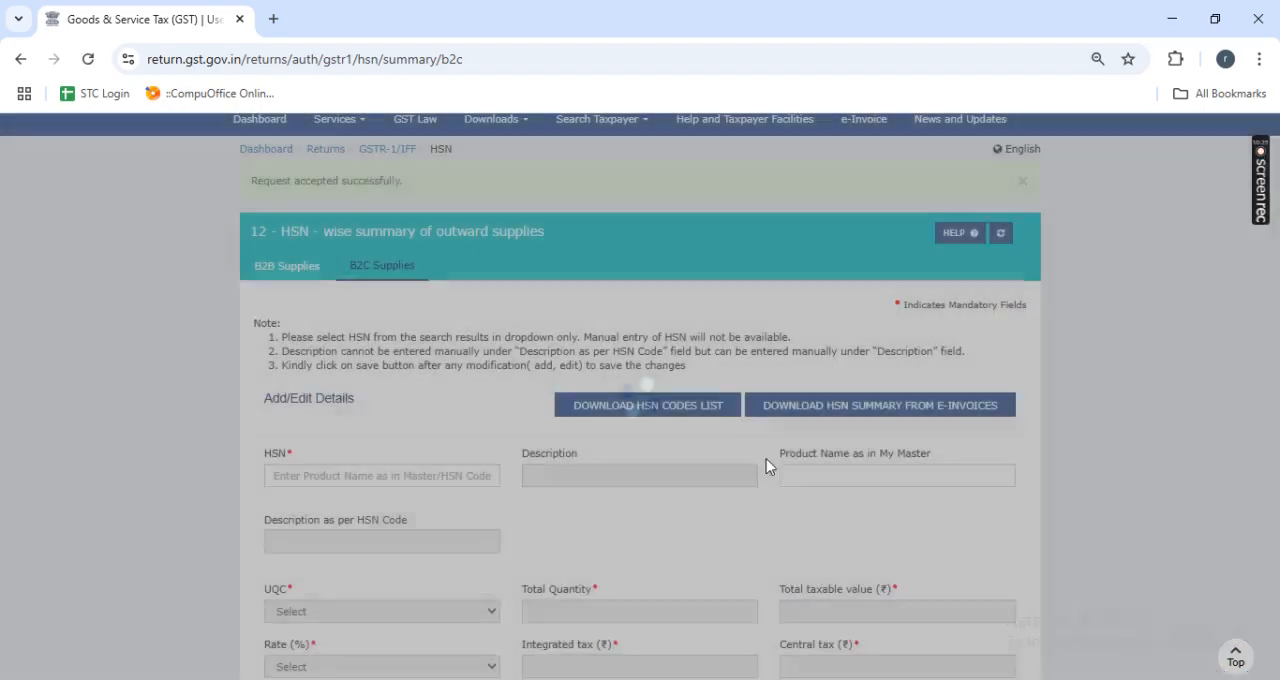
scroll(707, 513, down, 3)
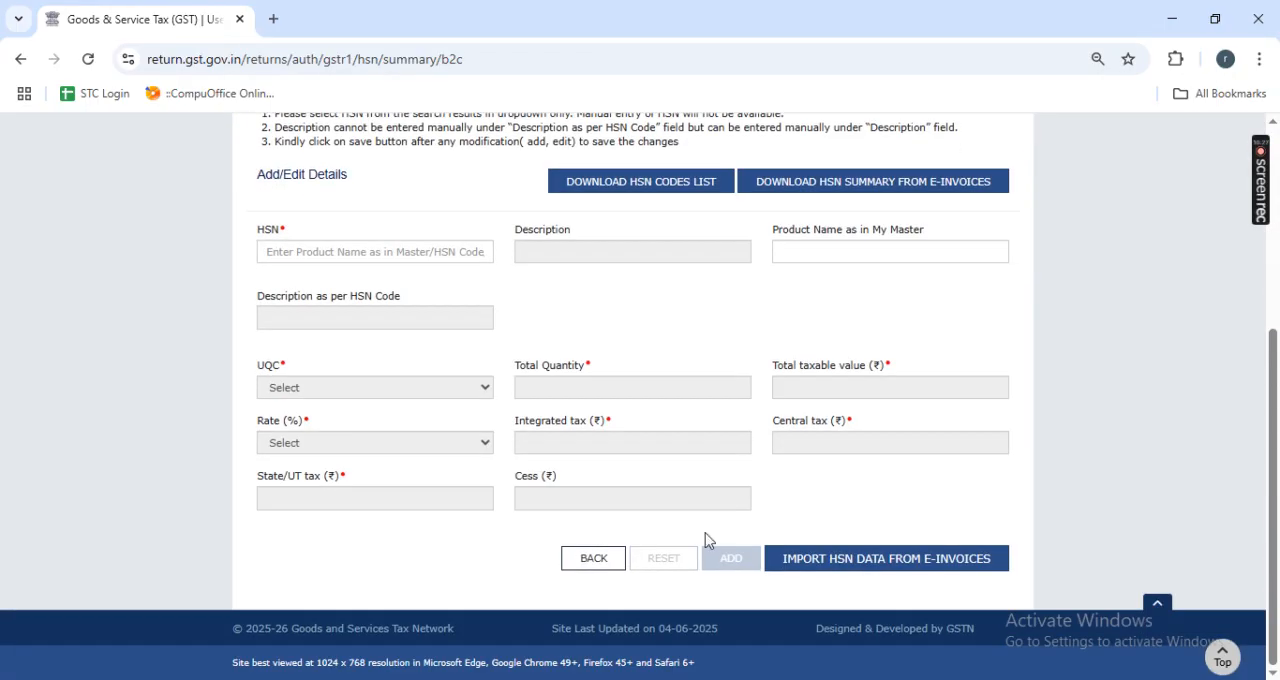
click(593, 558)
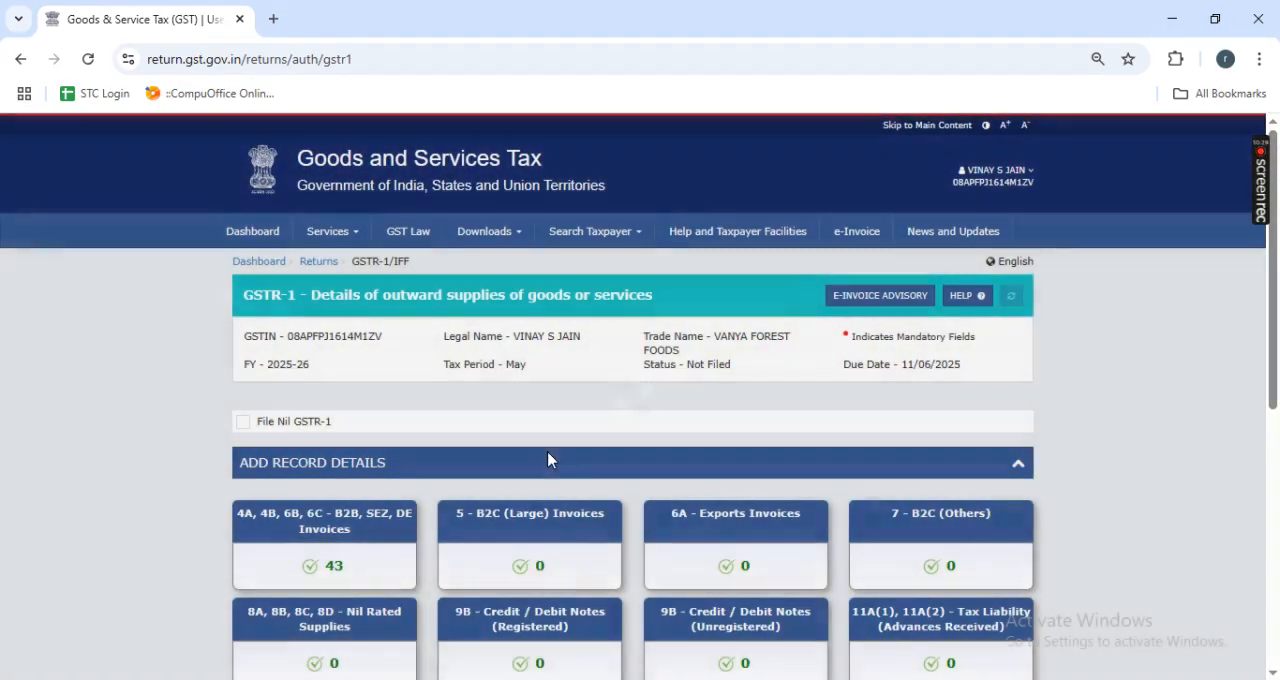
- Reopen the 12 - HSN-wise summary, check B2C Supplies for remaining records and return to the GSTR-1 overview
scroll(548, 460, down, 2)
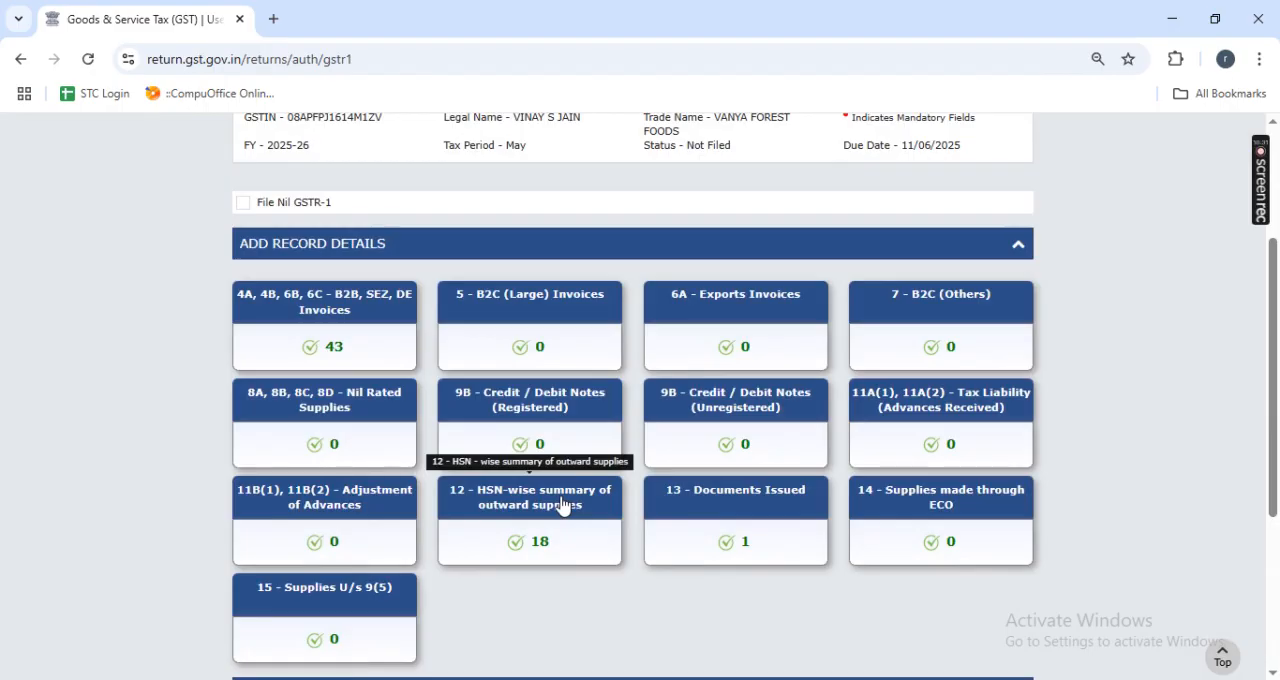
click(562, 505)
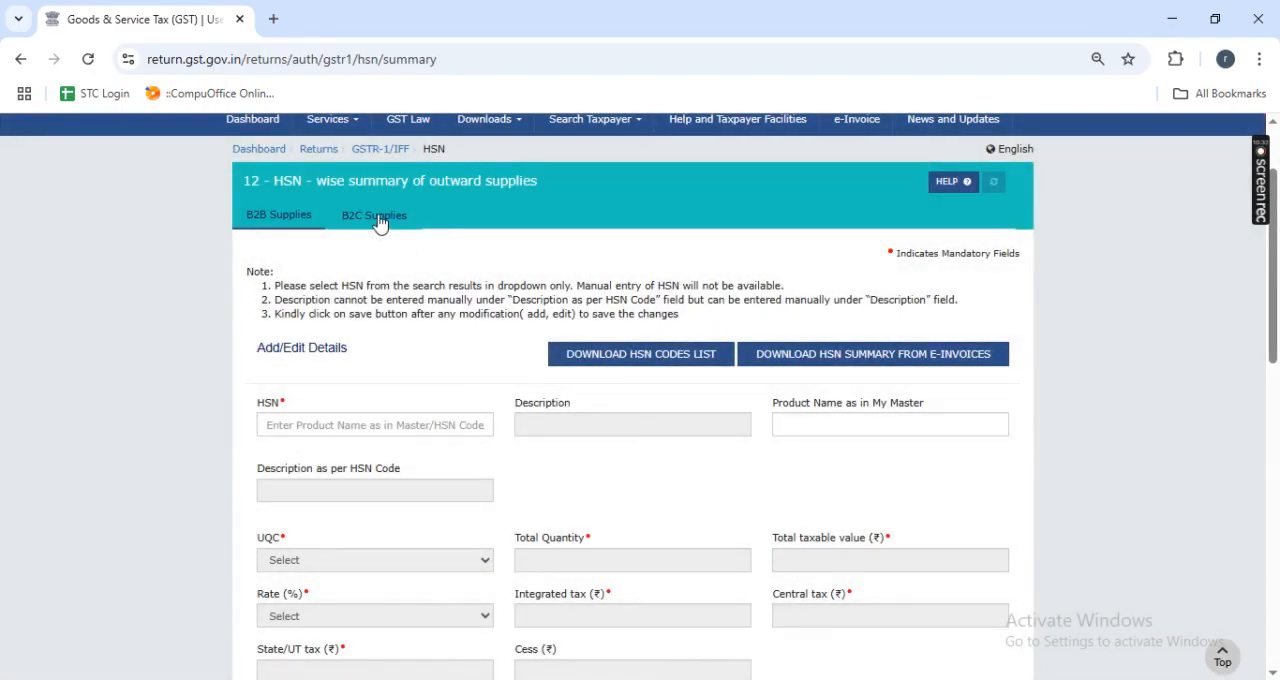
click(378, 218)
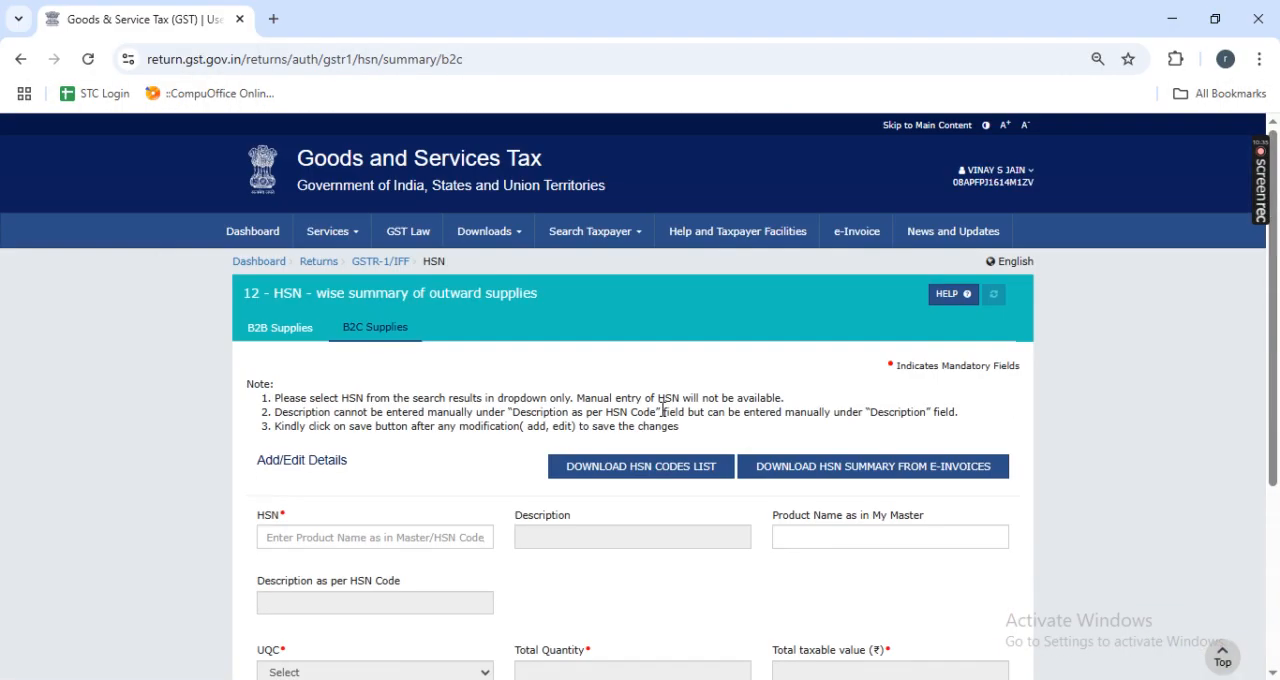
scroll(737, 397, down, 3)
click(594, 556)
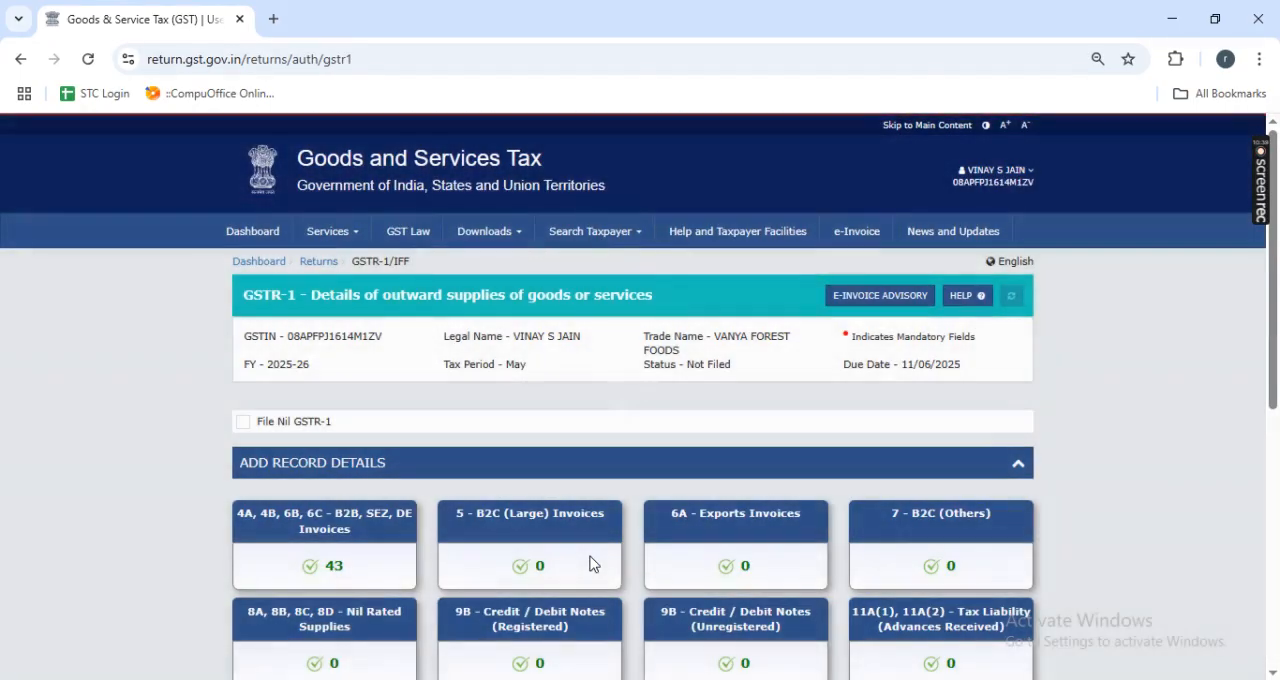
scroll(590, 565, down, 1)
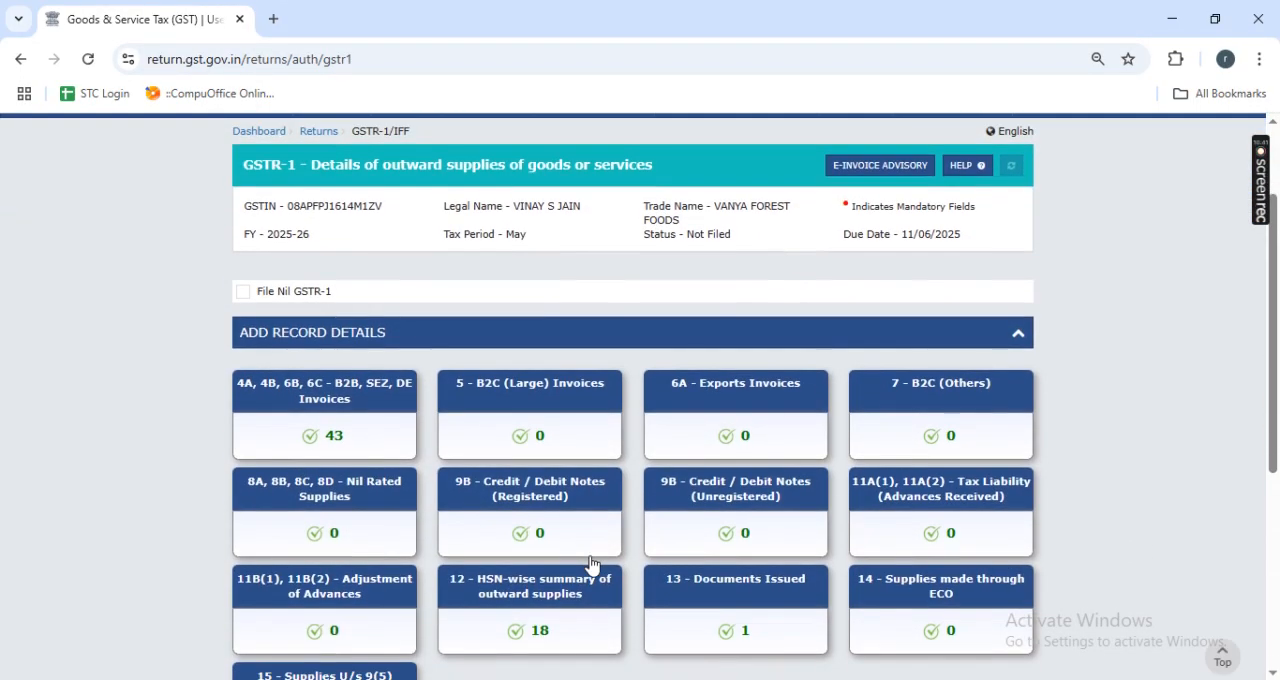
- Switch to TallyPrime and open the May 2025 GSTR-1 report from the GST Reports to check its voucher figures
key(alt+Tab)
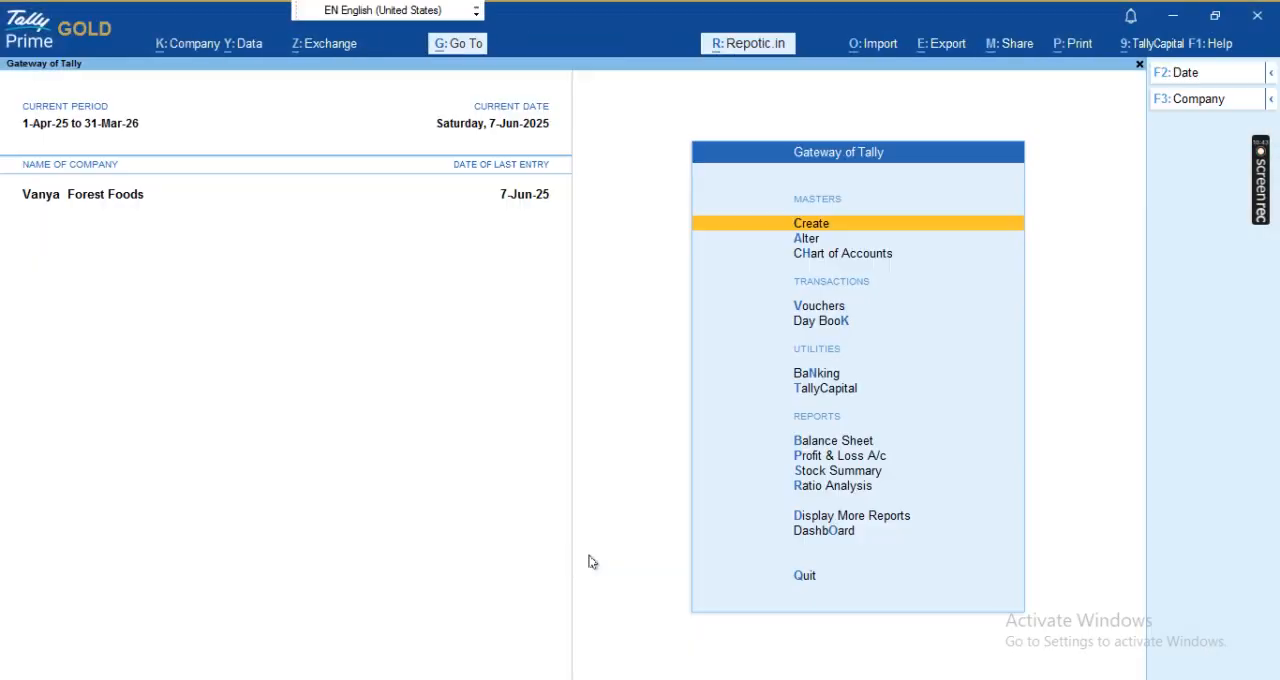
key(d)
key(u)
key(g)
key(Down)
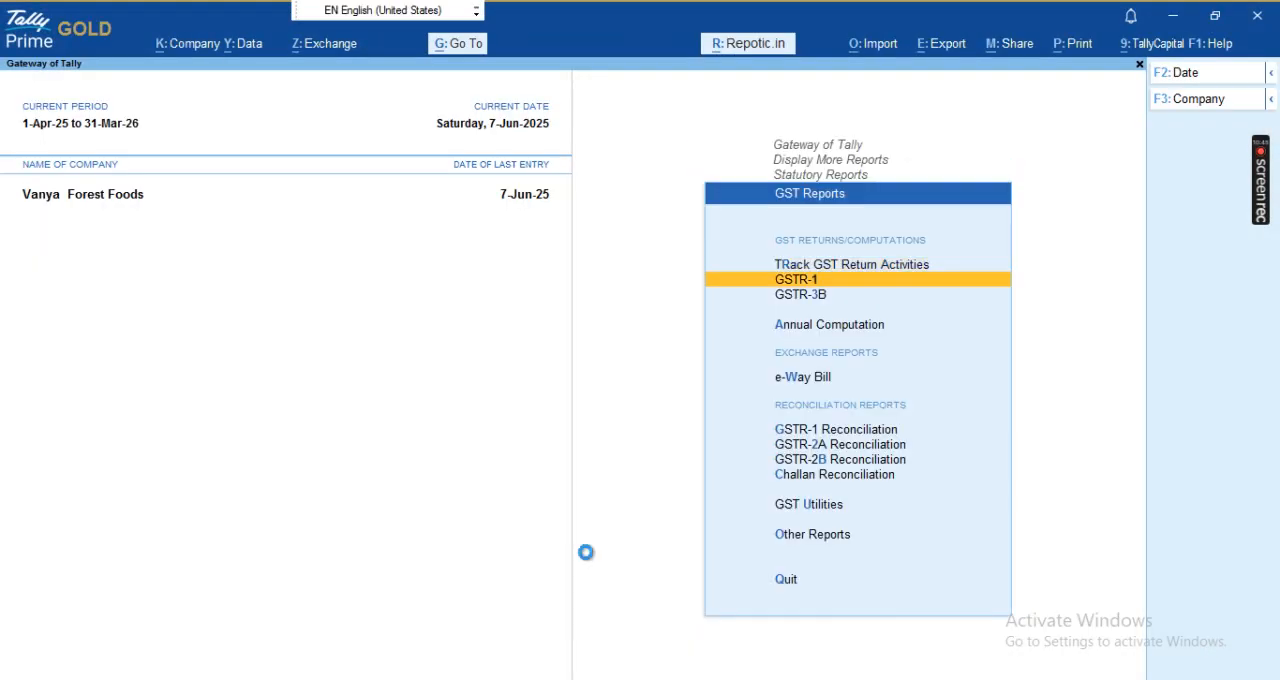
key(Return)
key(Down)
key(Down)
key(Down)
key(Down)
key(Down)
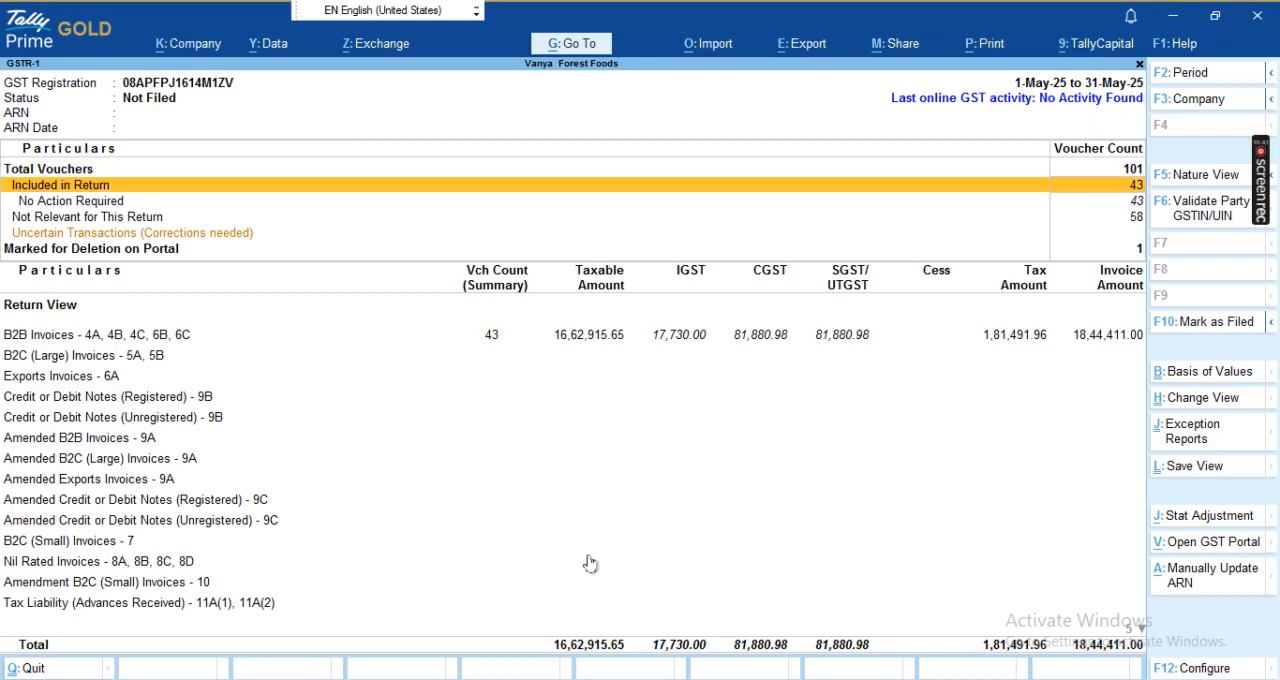
- Switch to the GST portal and open 13 - Documents Issued
key(alt+Tab)
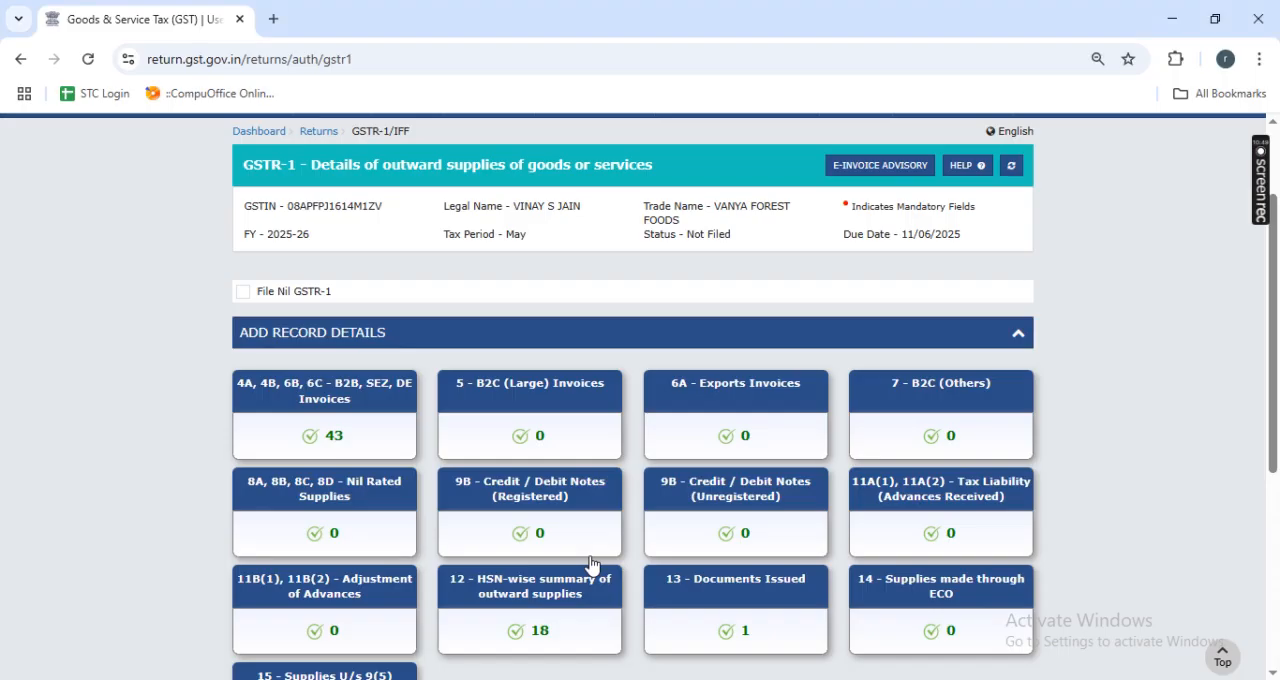
scroll(795, 466, down, 2)
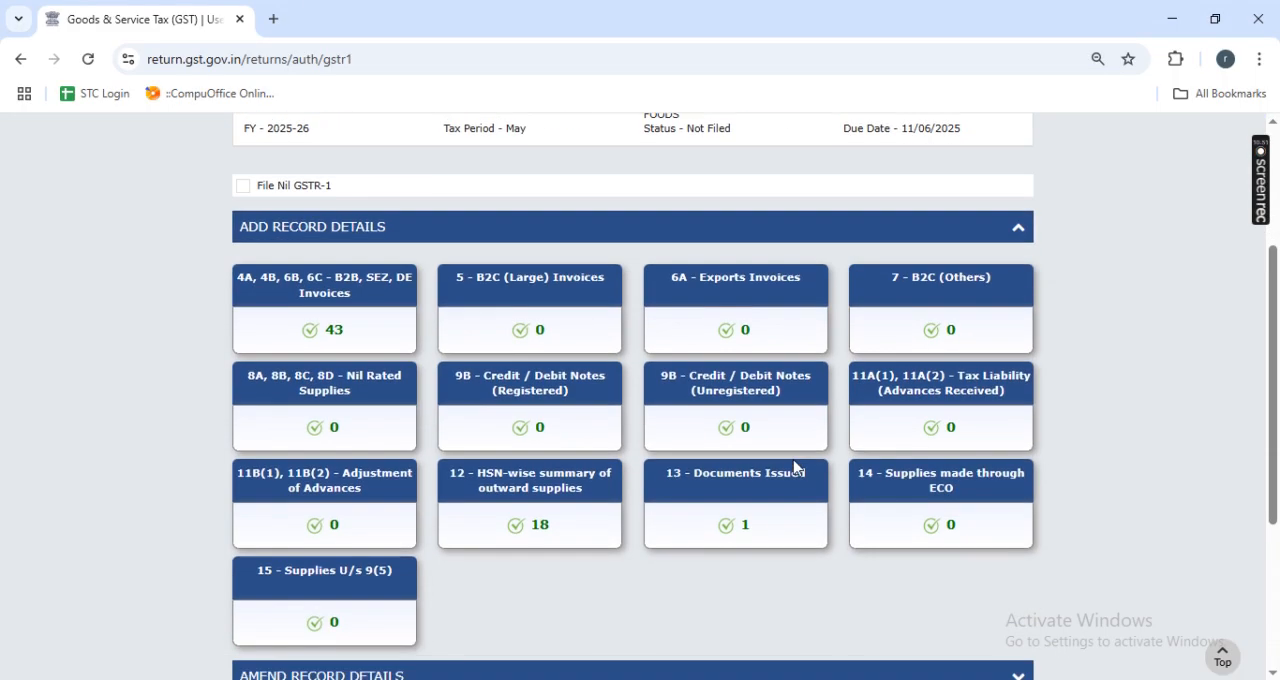
click(752, 450)
scroll(729, 580, down, 2)
- Switch to TallyPrime, open Document Summary - 13 and compare its voucher counts with the portal's outward supply invoice entry
key(alt+Tab)
scroll(729, 584, down, 5)
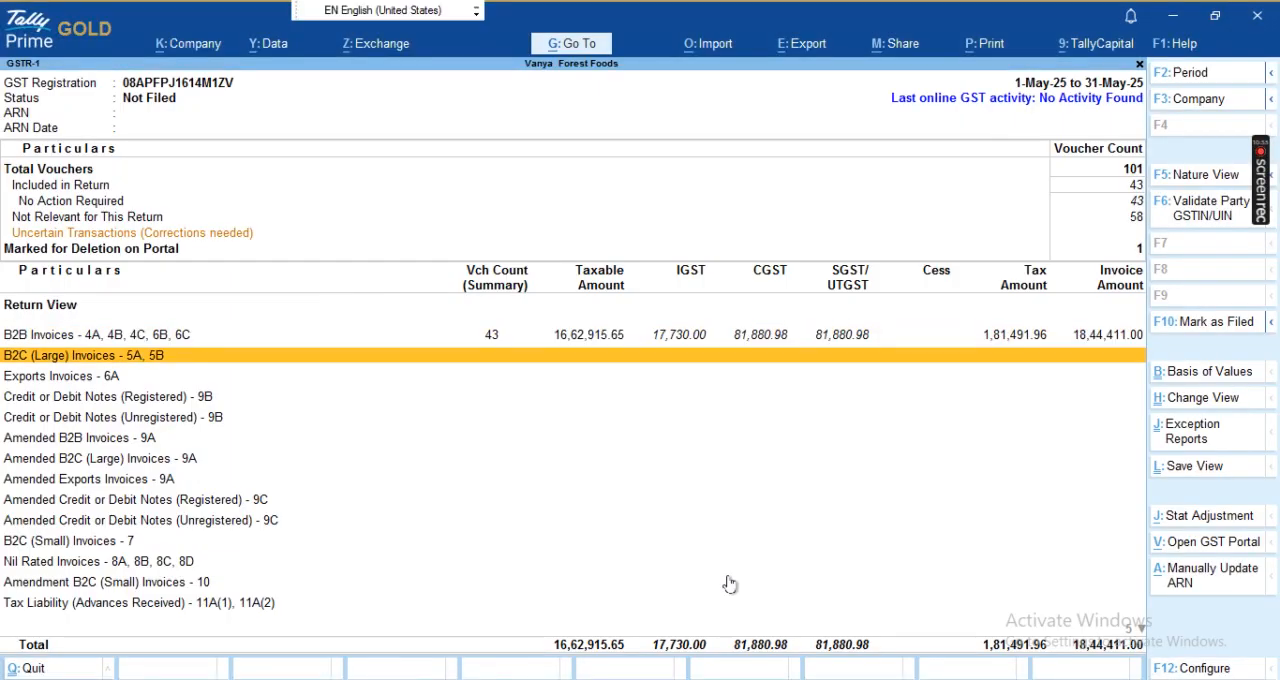
scroll(729, 584, down, 1)
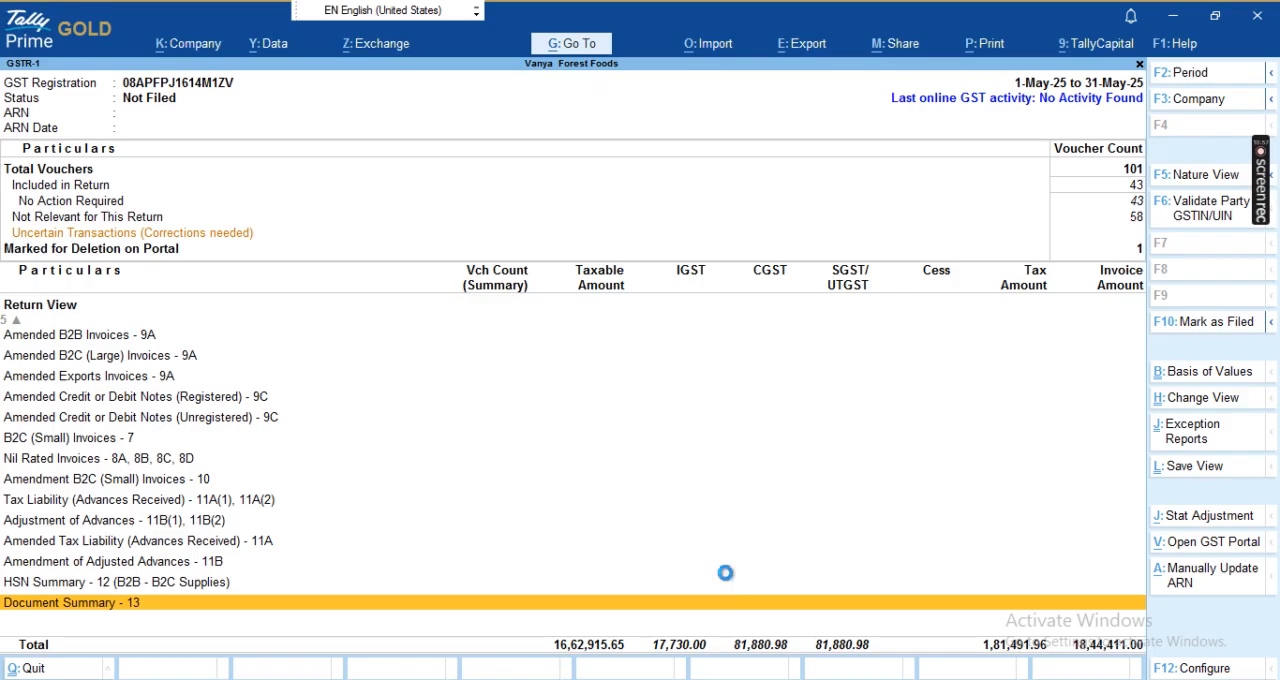
key(Return)
scroll(787, 441, down, 1)
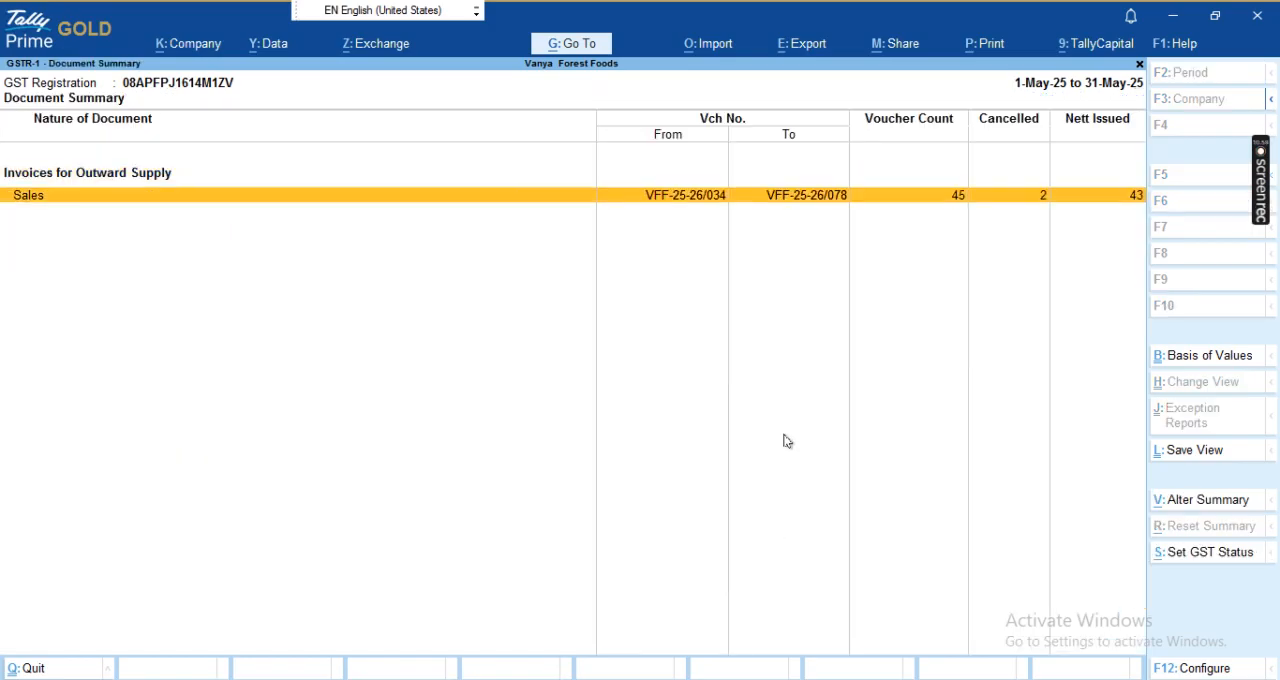
key(alt+Tab)
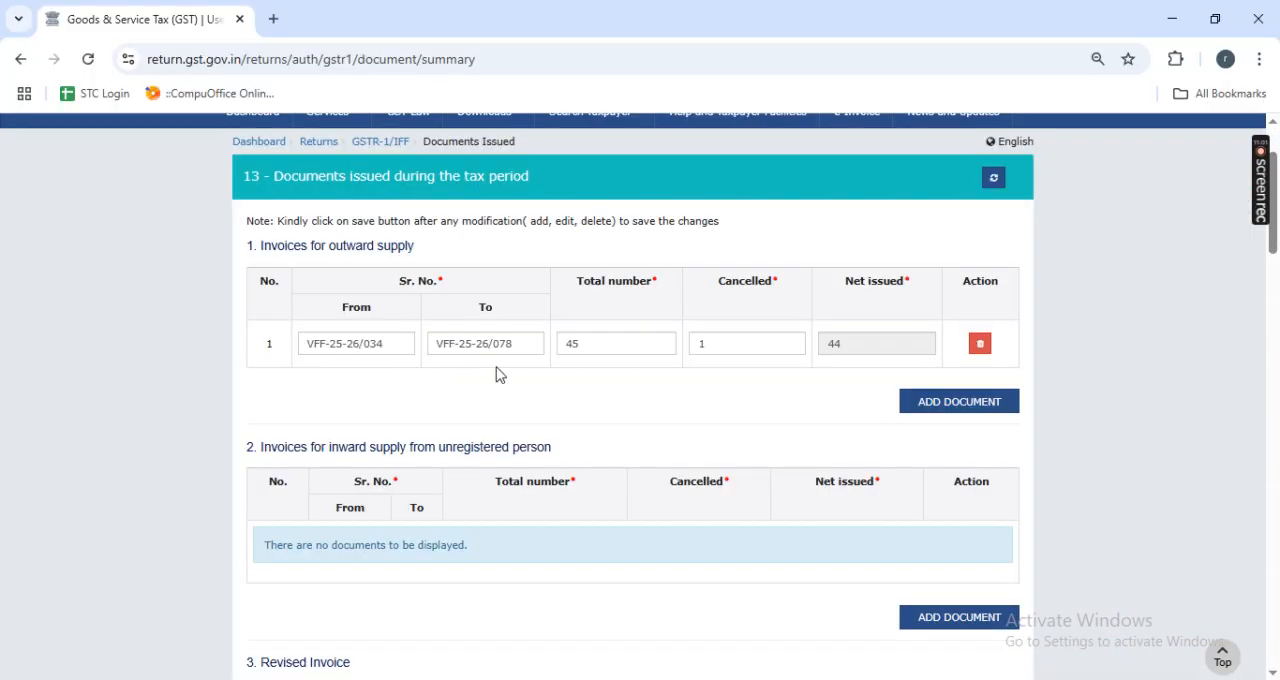
key(alt+Tab)
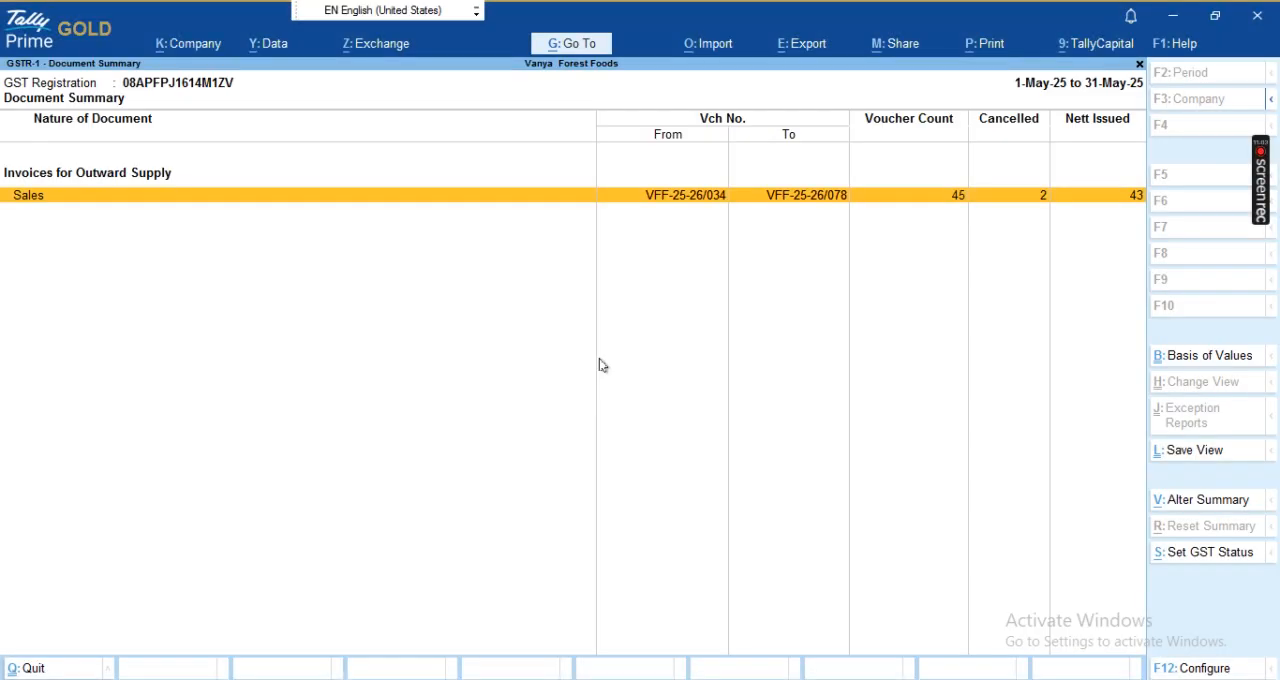
- Switch to the GST portal, set the cancelled count of Invoices for outward supply to 2 and save the section
key(alt+Tab)
double_click(709, 343)
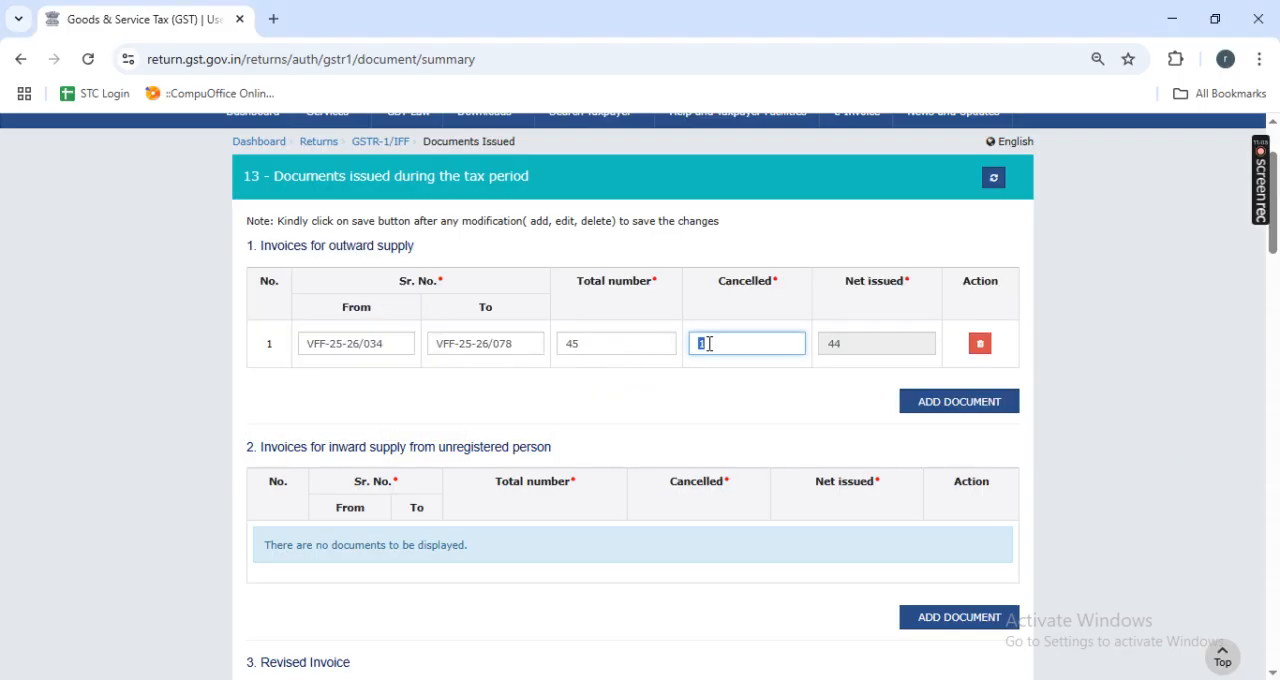
click(742, 397)
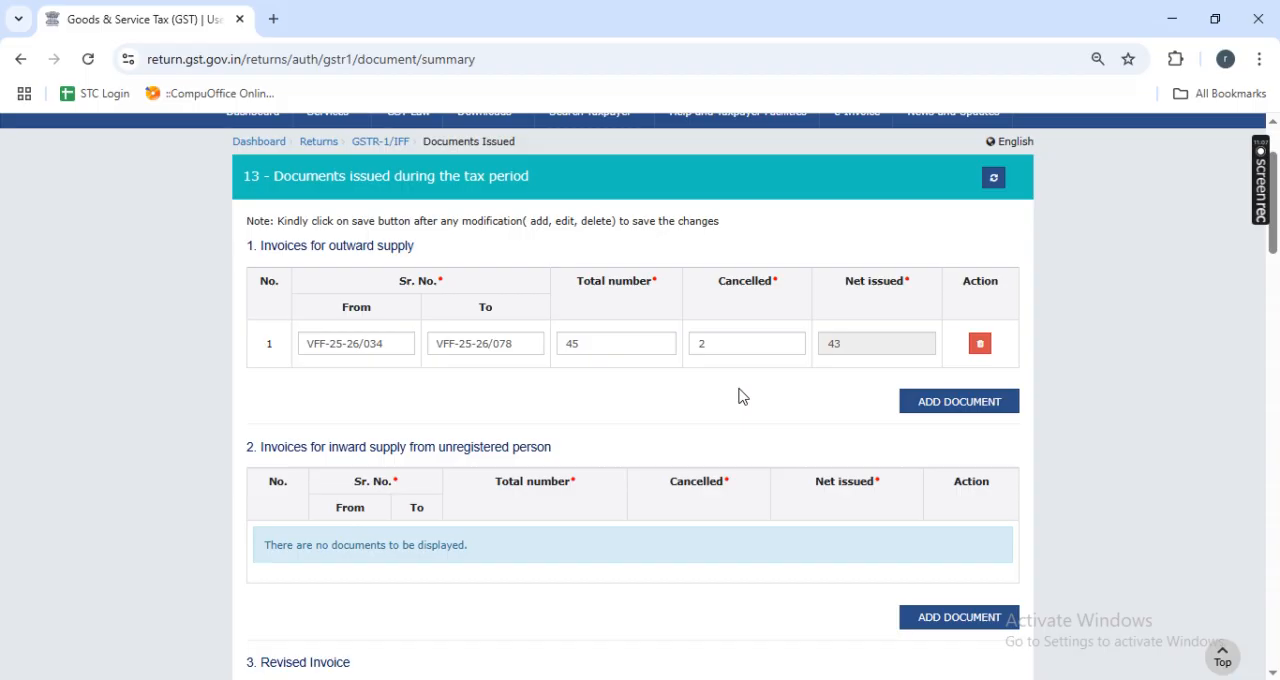
scroll(742, 397, down, 15)
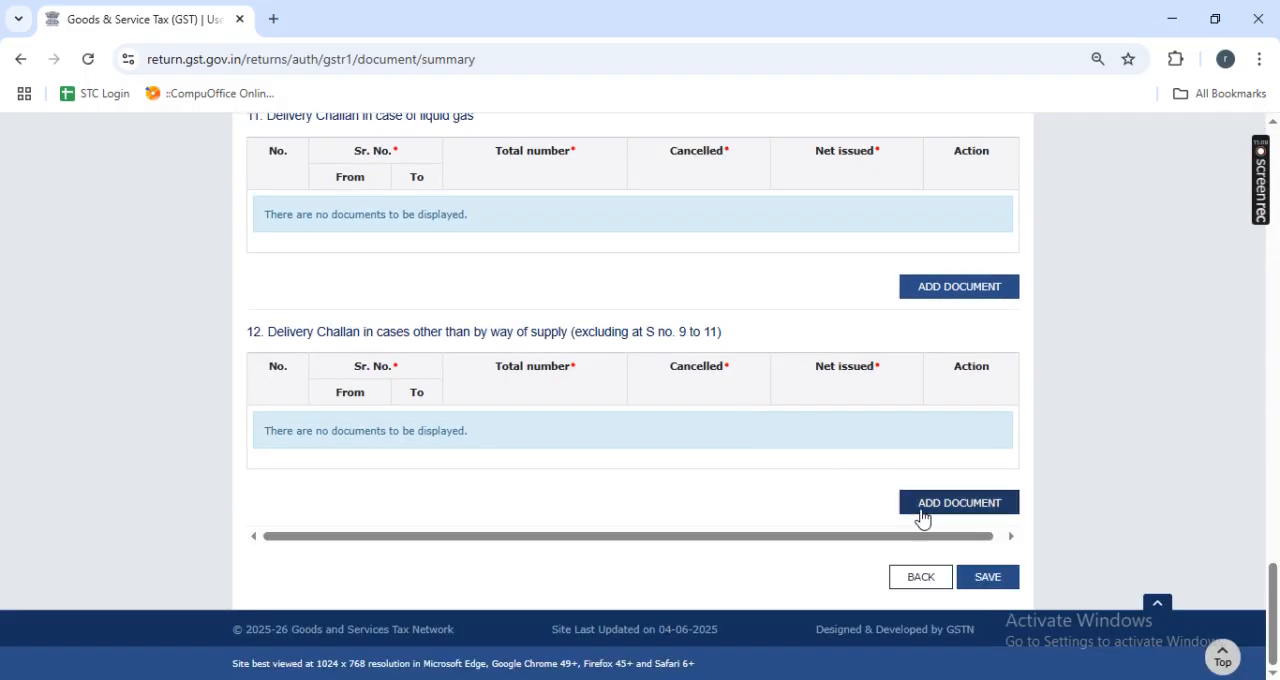
click(985, 578)
scroll(796, 456, down, 10)
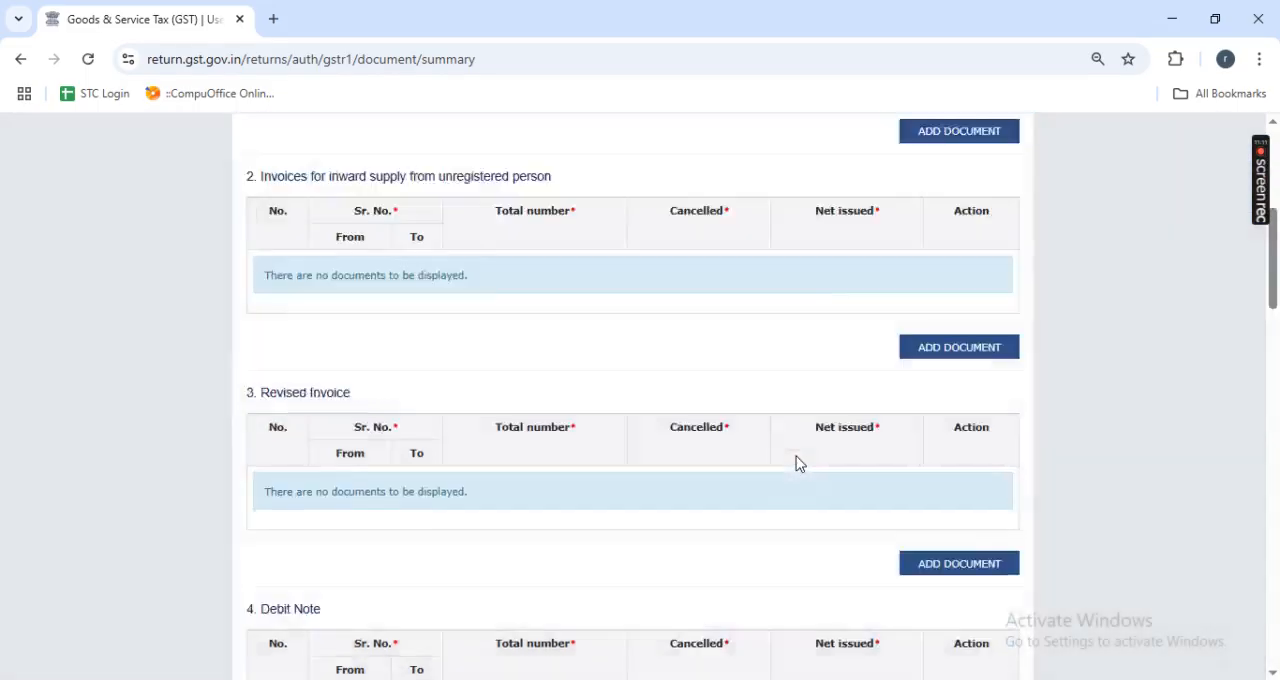
scroll(796, 463, down, 5)
scroll(937, 589, up, 15)
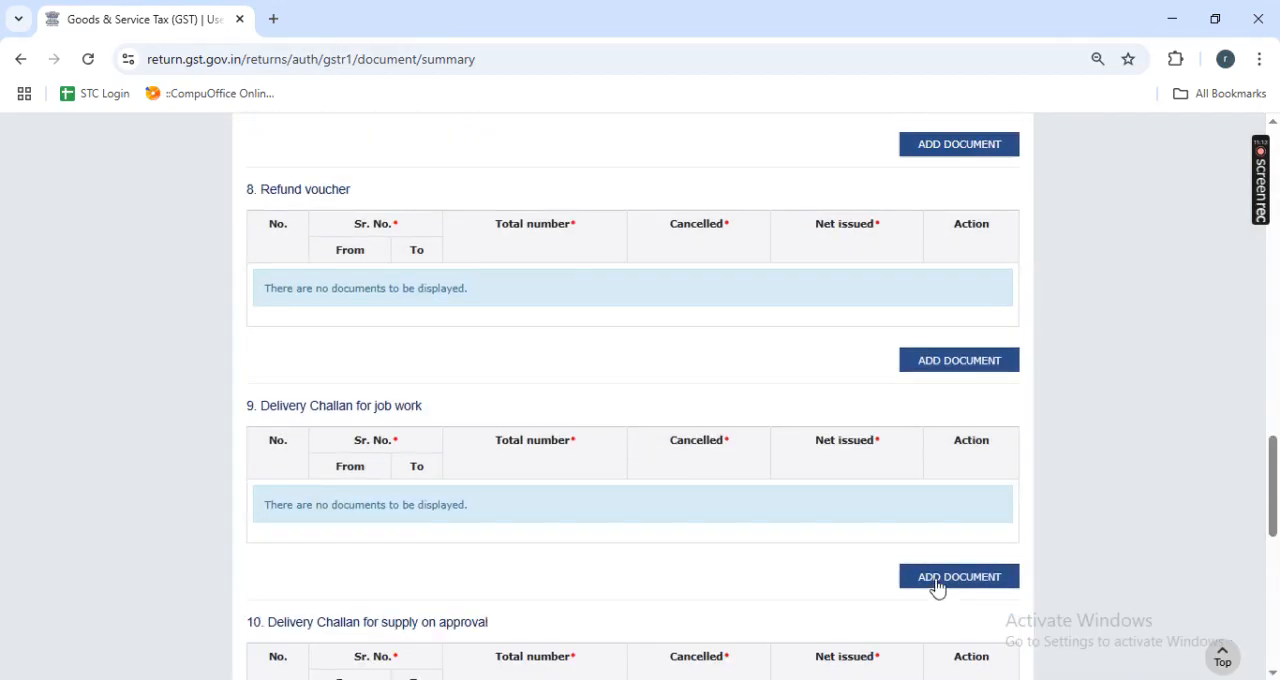
click(995, 349)
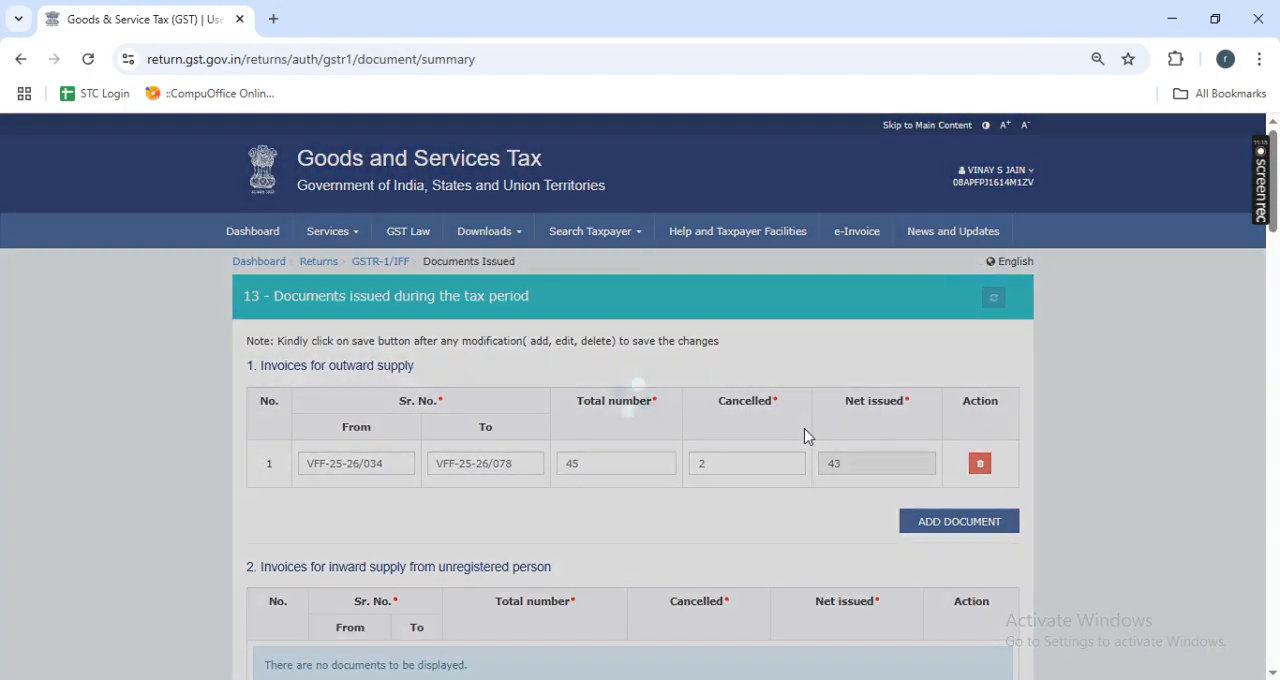
- Leave the Documents Issued section and go back to the GSTR-1 overview
scroll(807, 436, down, 10)
scroll(820, 470, down, 5)
click(918, 590)
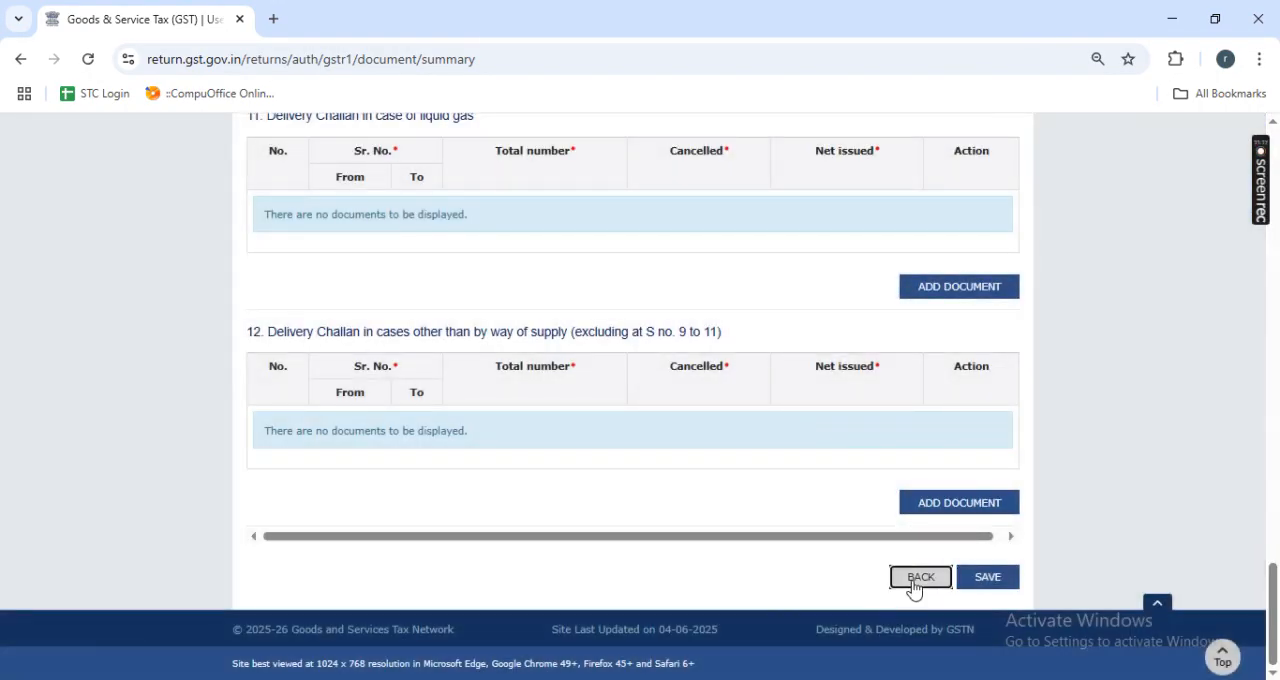
scroll(750, 573, down, 10)
click(728, 575)
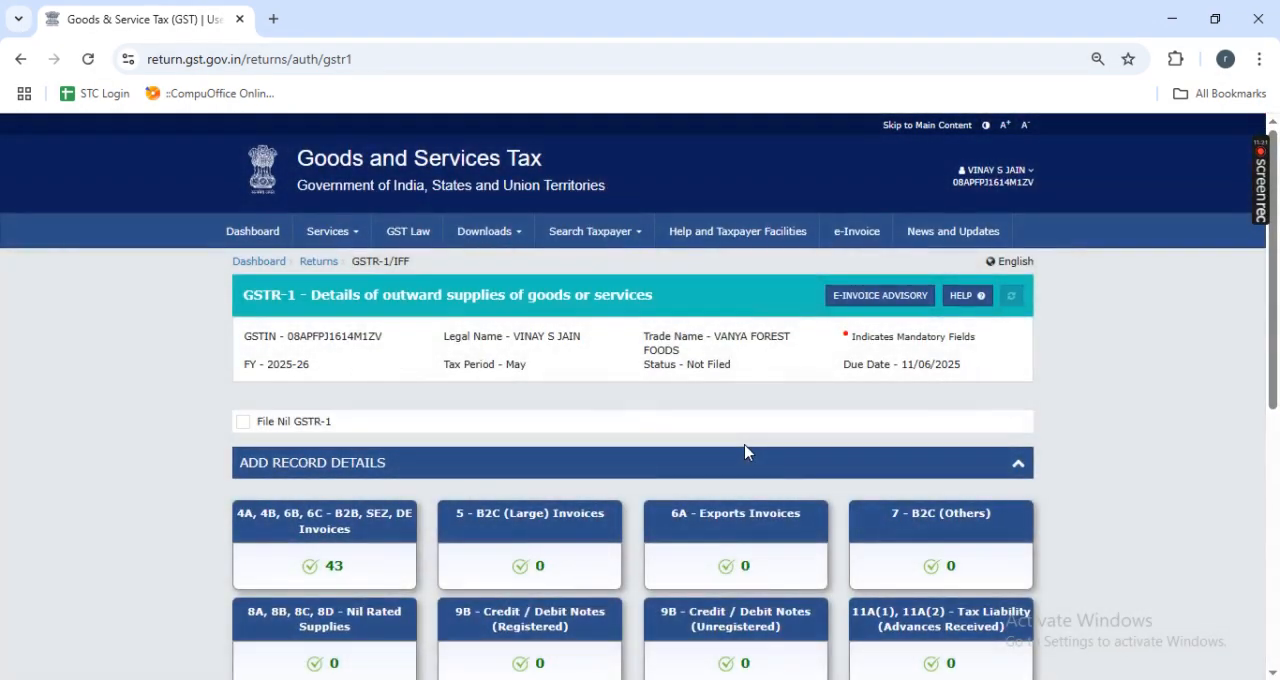
- Generate the GSTR-1 summary, refresh its status and proceed to the consolidated file/summary page
scroll(745, 452, down, 2)
scroll(745, 452, down, 3)
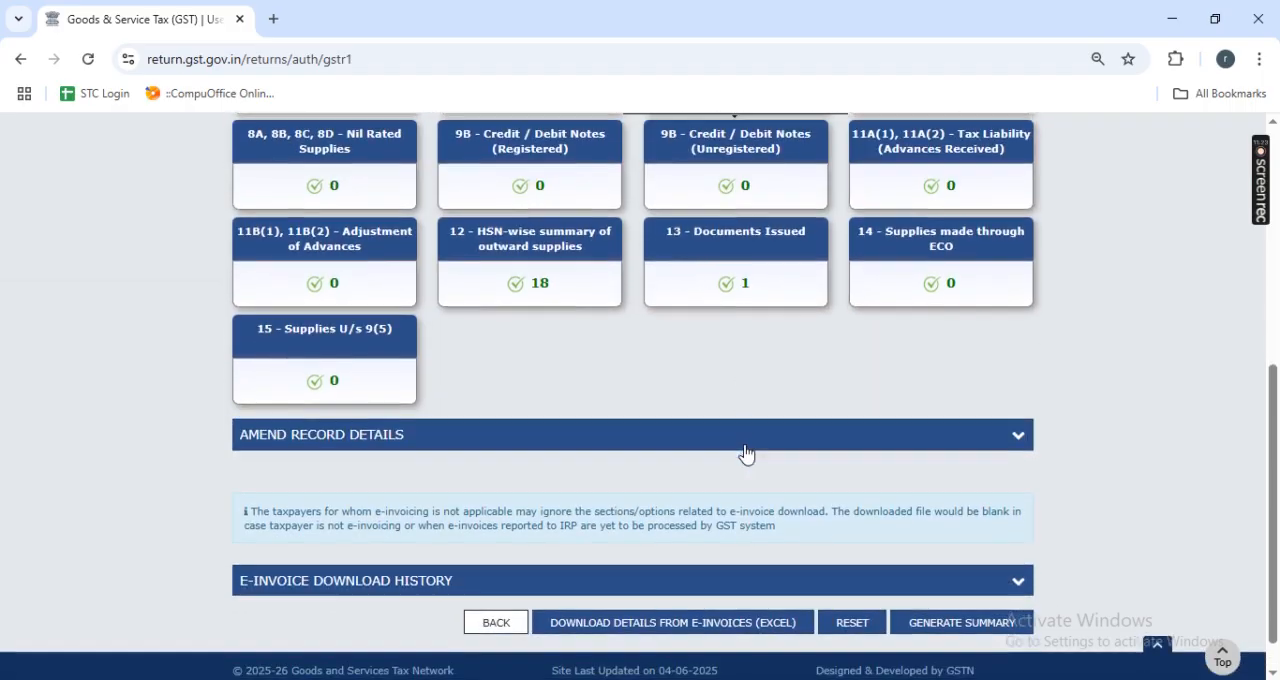
click(964, 582)
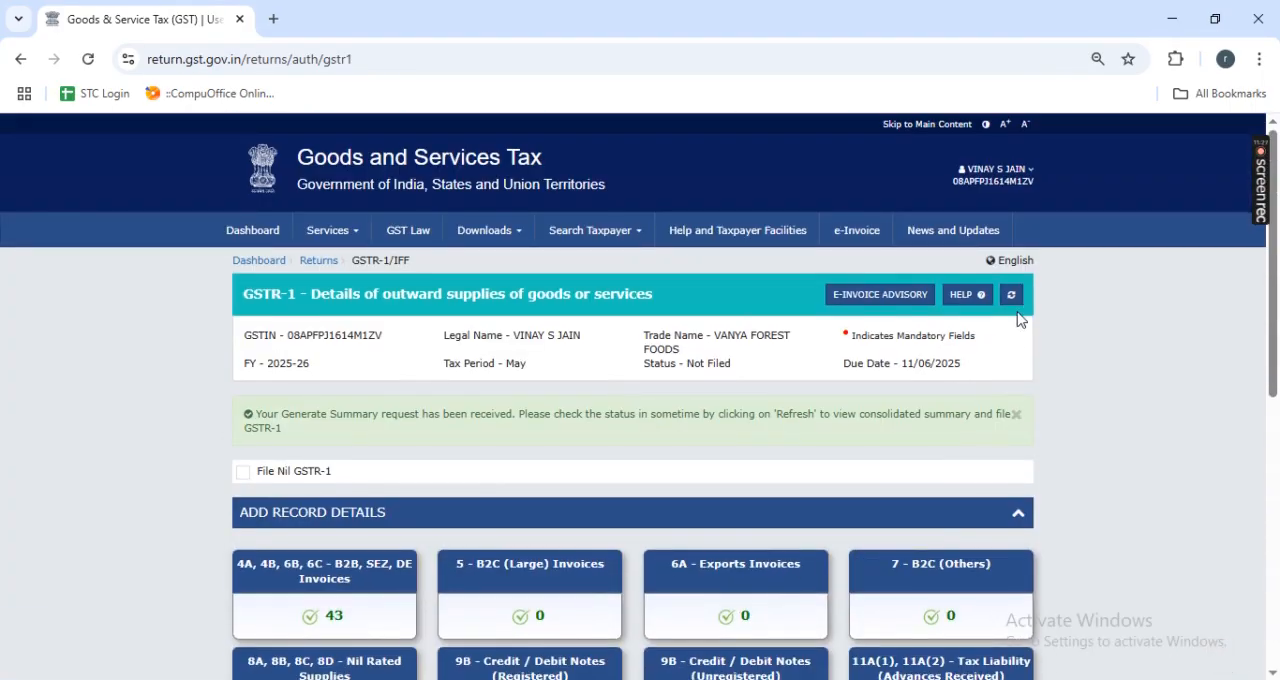
click(1012, 296)
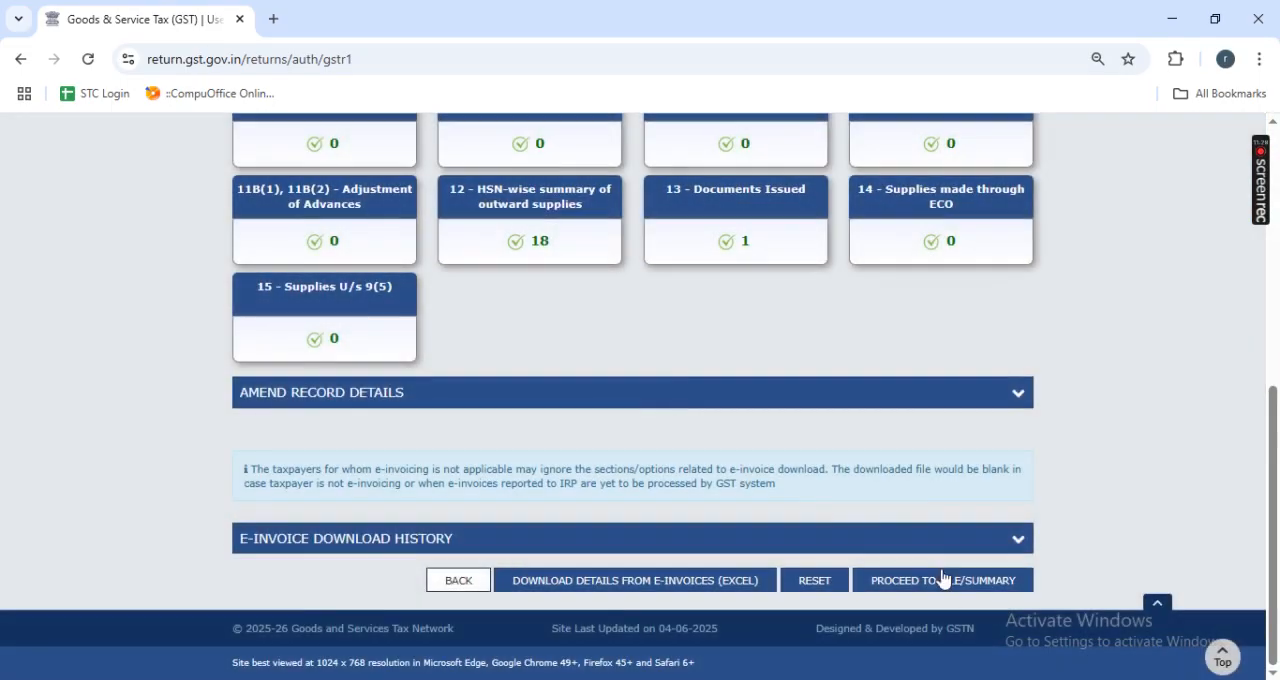
click(943, 580)
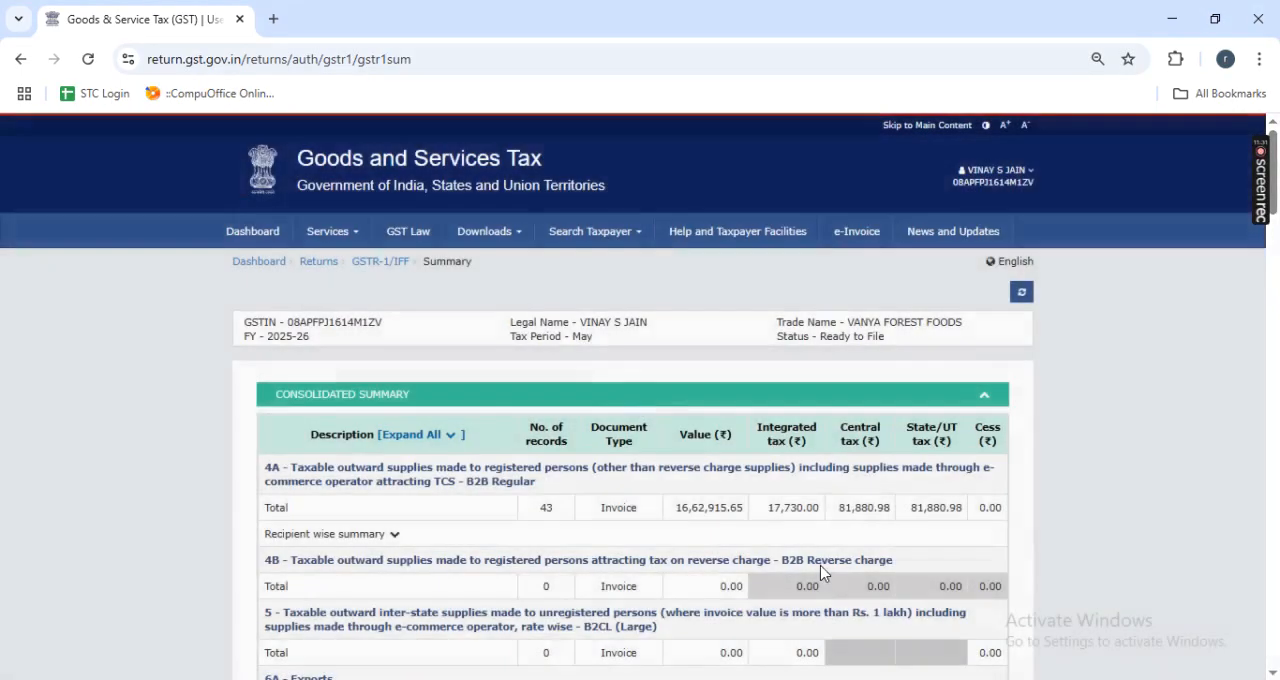
- Switch to TallyPrime, close the Document Summary and compare the GSTR-1 report totals with the portal's consolidated summary
key(alt+Tab)
key(Escape)
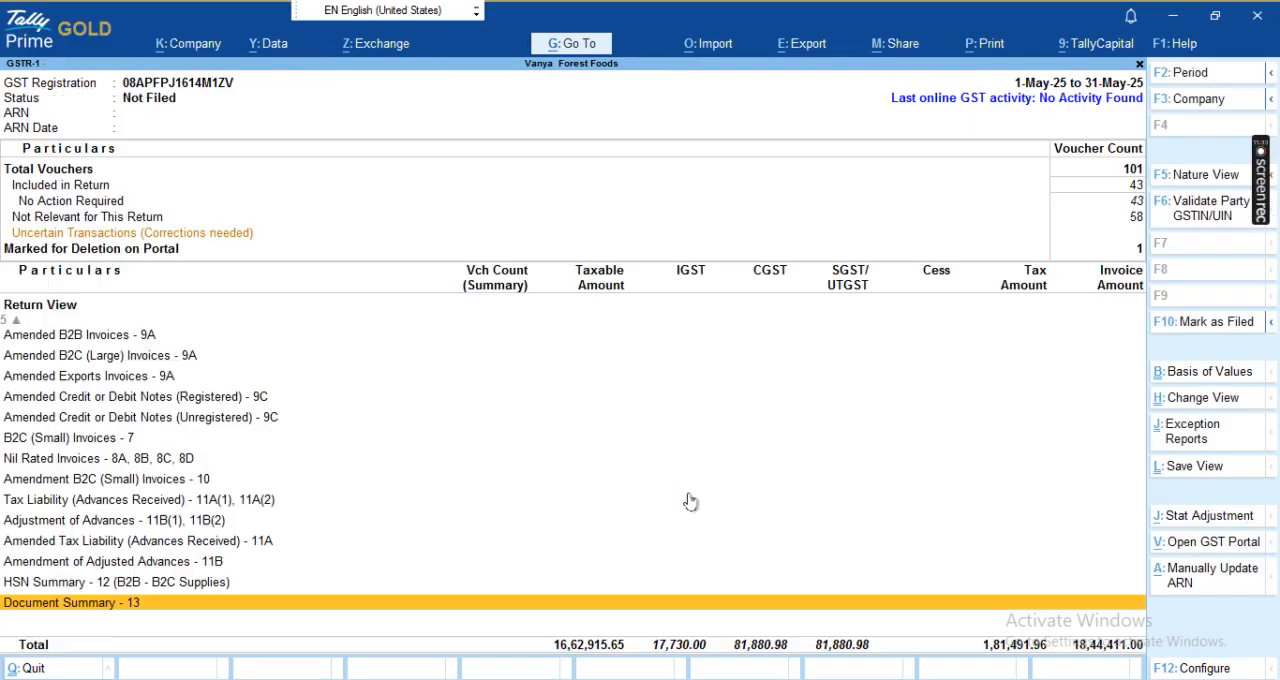
key(Up)
key(Down)
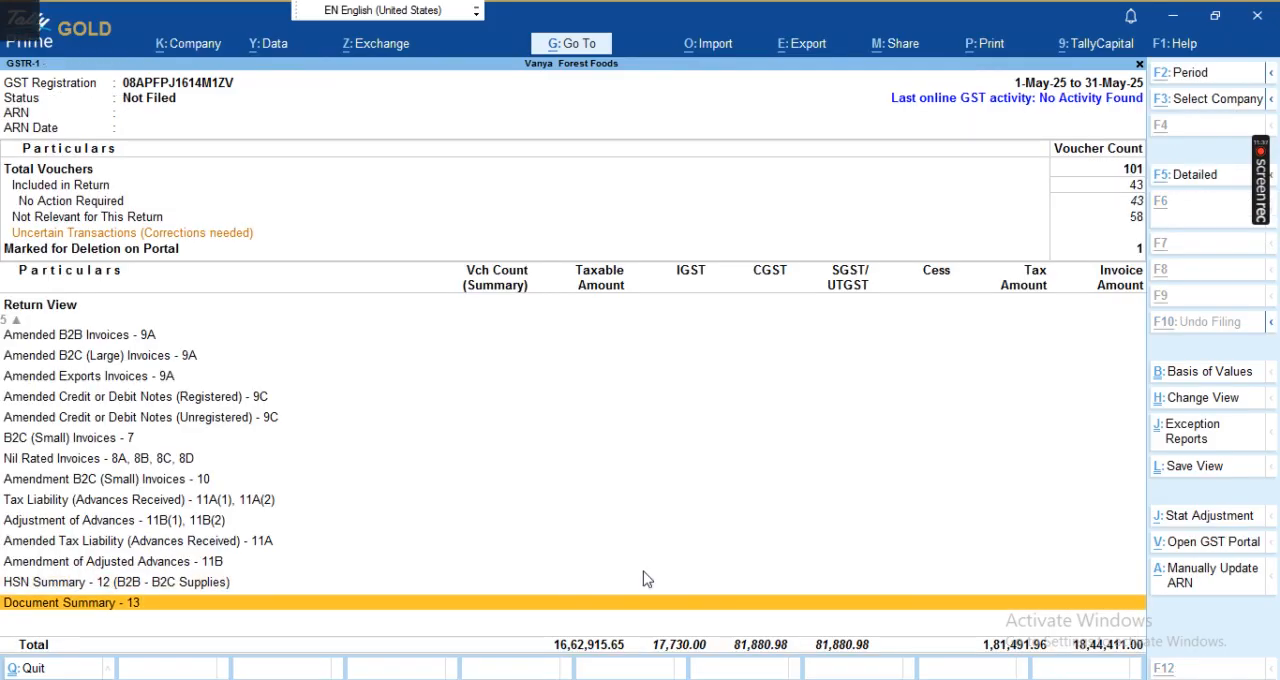
key(alt+Tab)
- Compare the GST portal's HSN-wise summary and total liability with the GSTR-1 totals in TallyPrime, ending on the portal
key(alt+Tab)
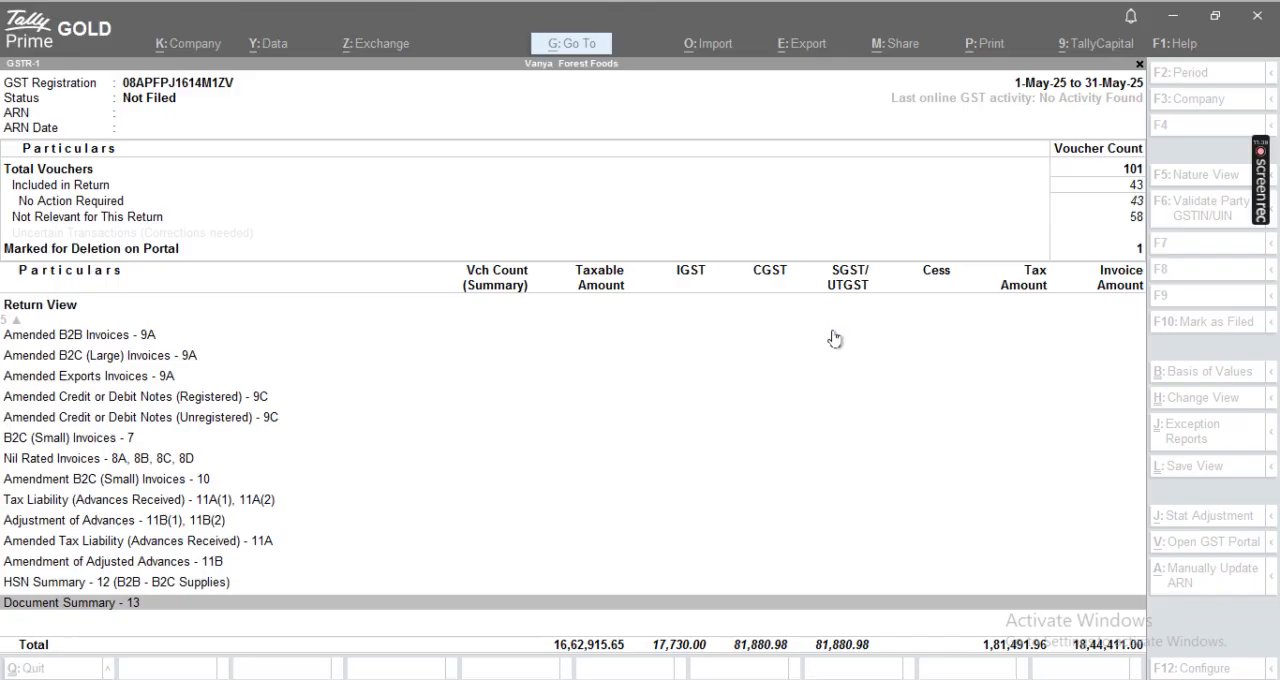
key(alt+Tab)
key(alt+Tab)
key(alt+Tab)
scroll(882, 340, down, 20)
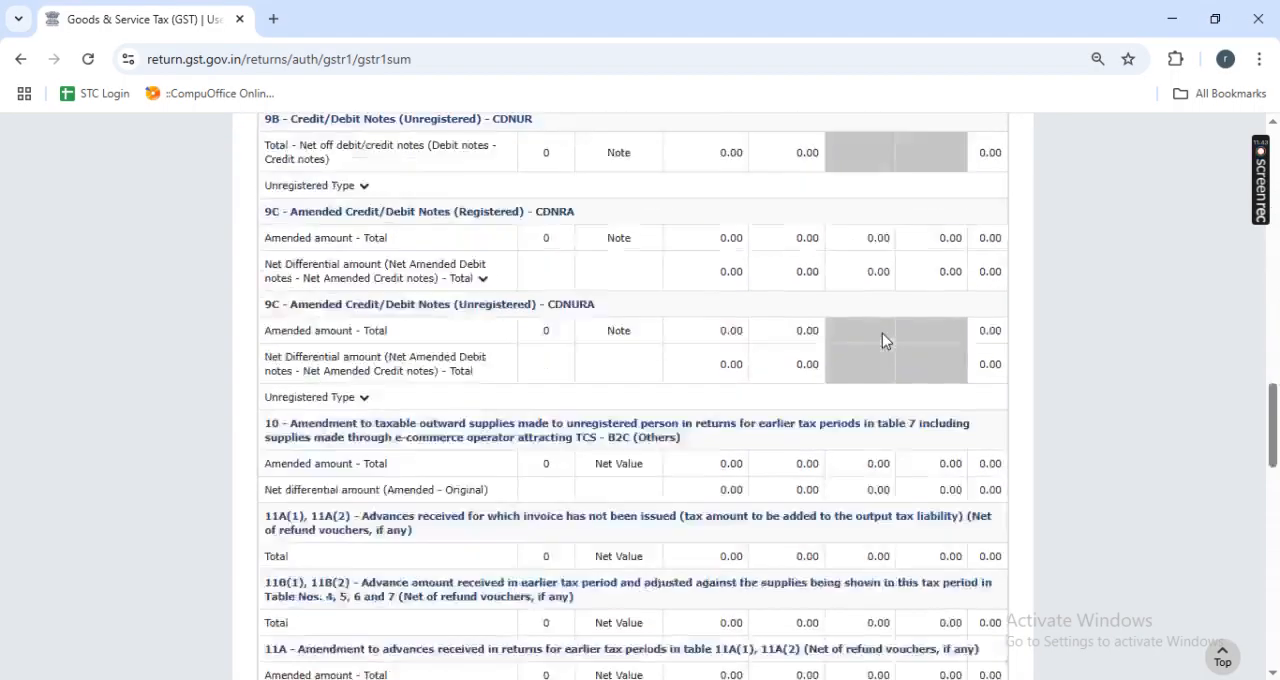
scroll(882, 340, down, 1)
scroll(882, 340, up, 9)
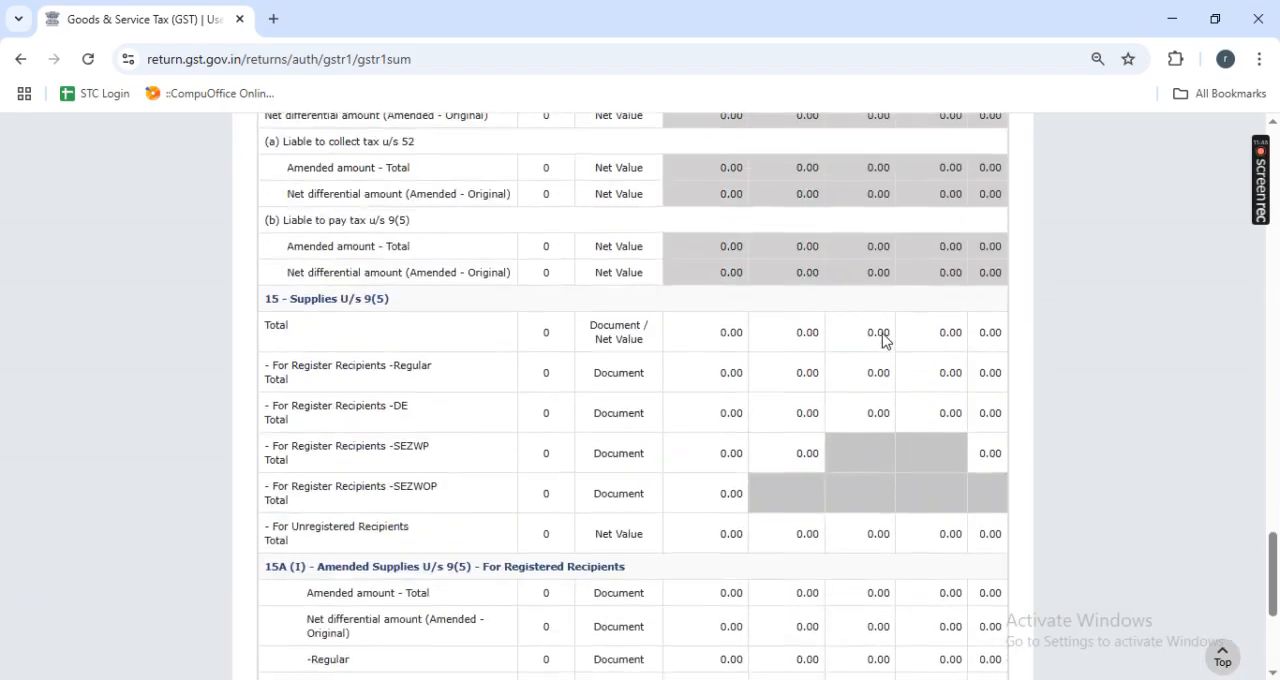
scroll(882, 340, down, 1)
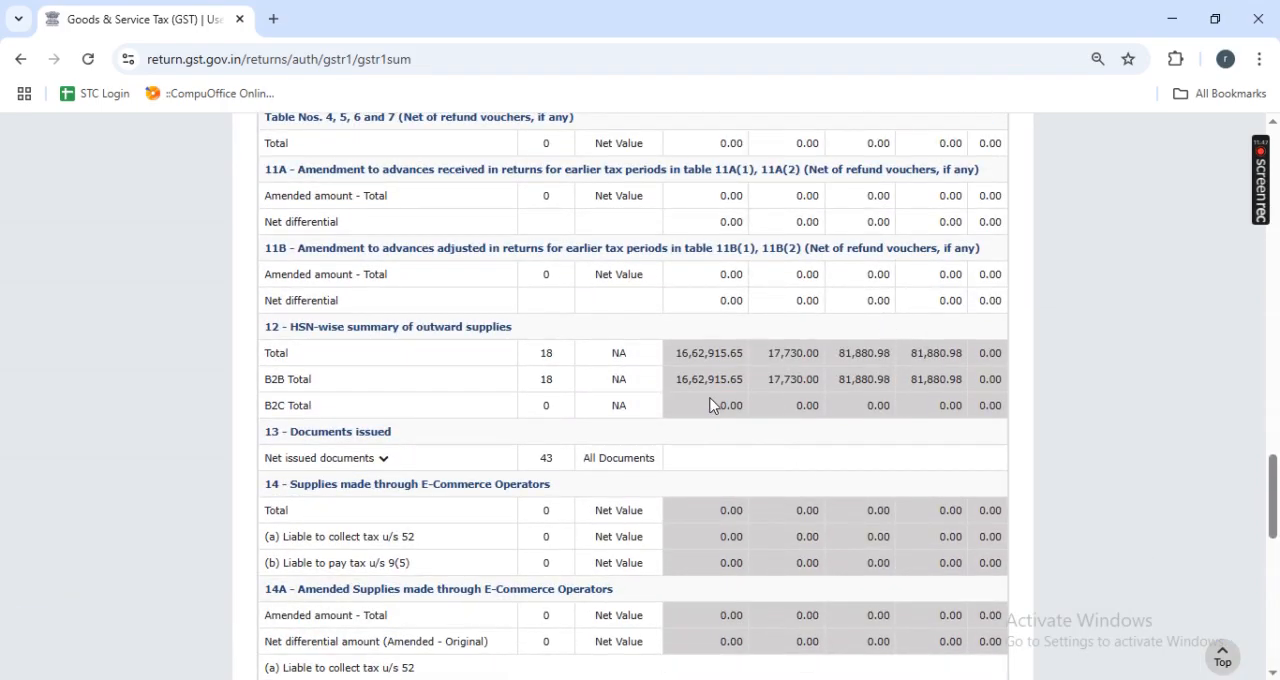
key(alt+Tab)
key(alt+Tab)
key(alt+Tab)
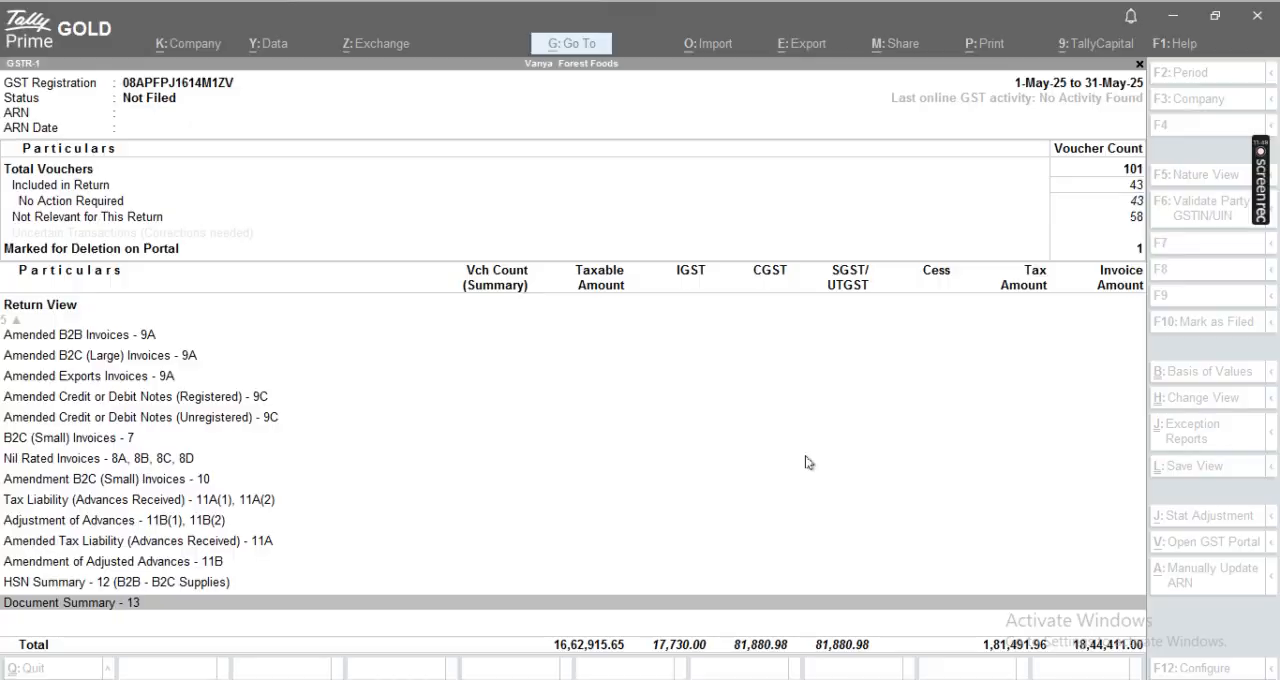
key(alt+Tab)
scroll(848, 469, down, 10)
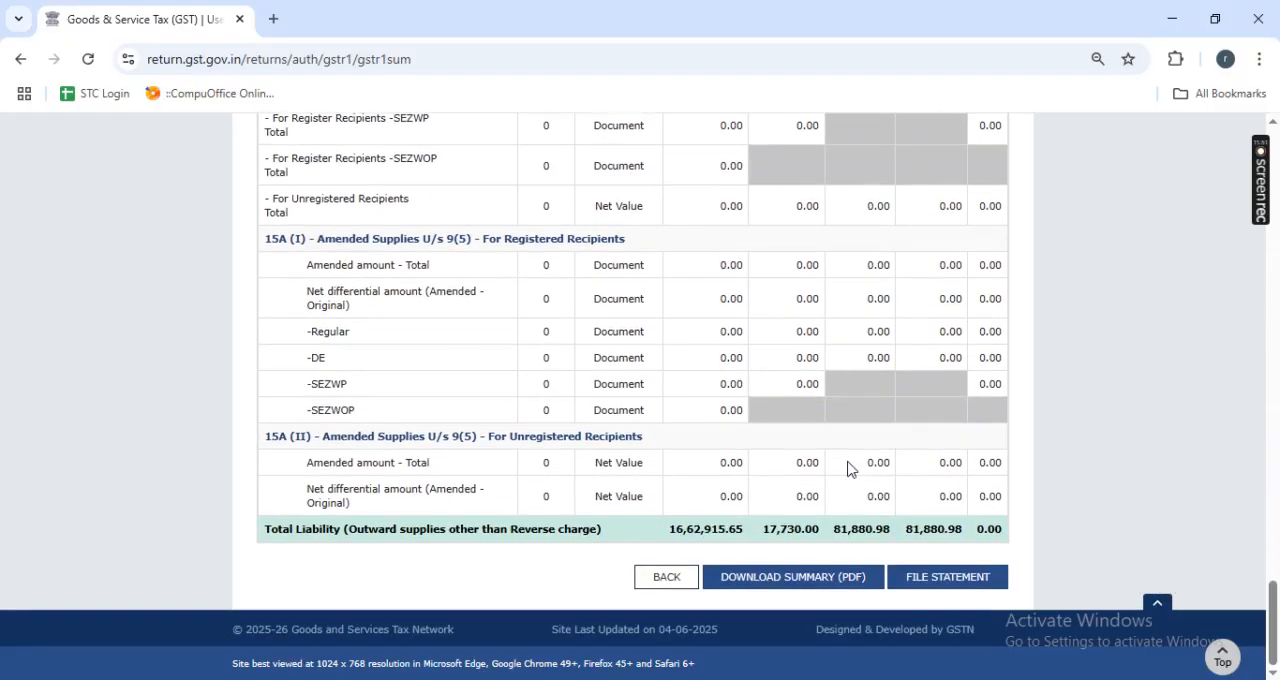
- Go back to the GSTR-1 overview to review the section record counts, and return to the end of the consolidated summary
click(666, 577)
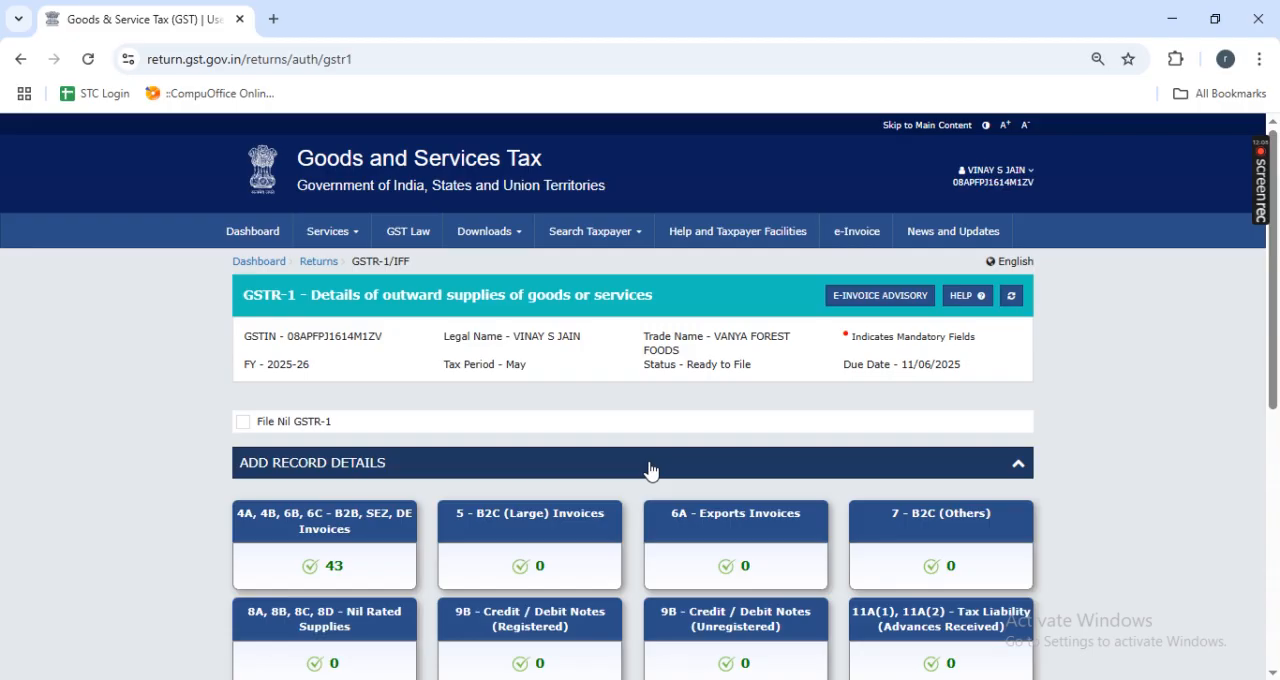
scroll(650, 469, down, 5)
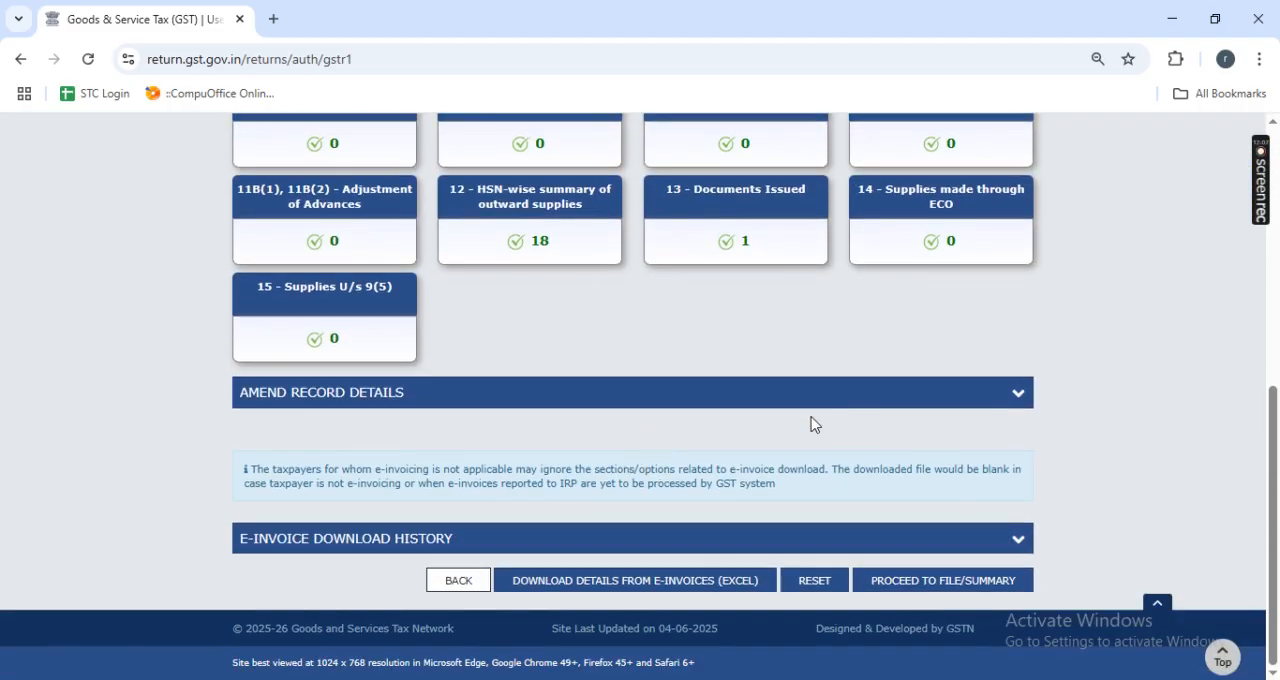
scroll(758, 360, up, 5)
scroll(760, 366, down, 5)
click(986, 582)
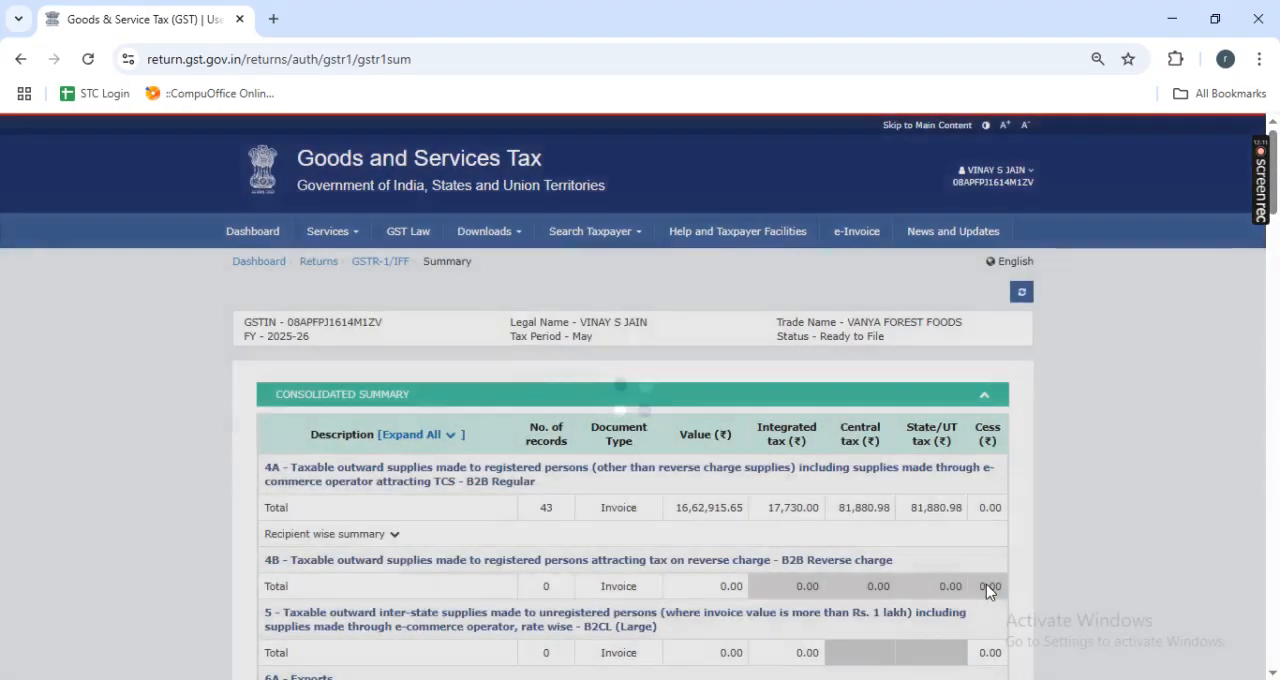
scroll(986, 584, down, 20)
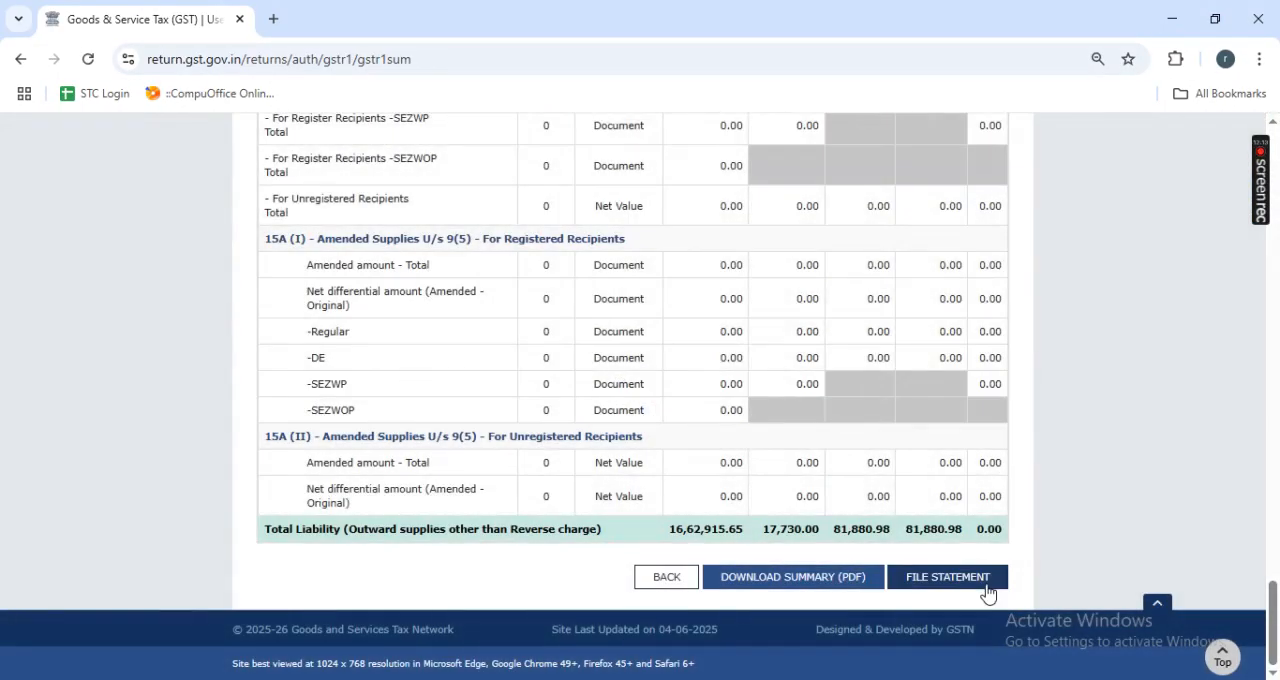
- Open the Gmail inbox of the taxpayer's registered e-mail account in a new browser tab
click(273, 19)
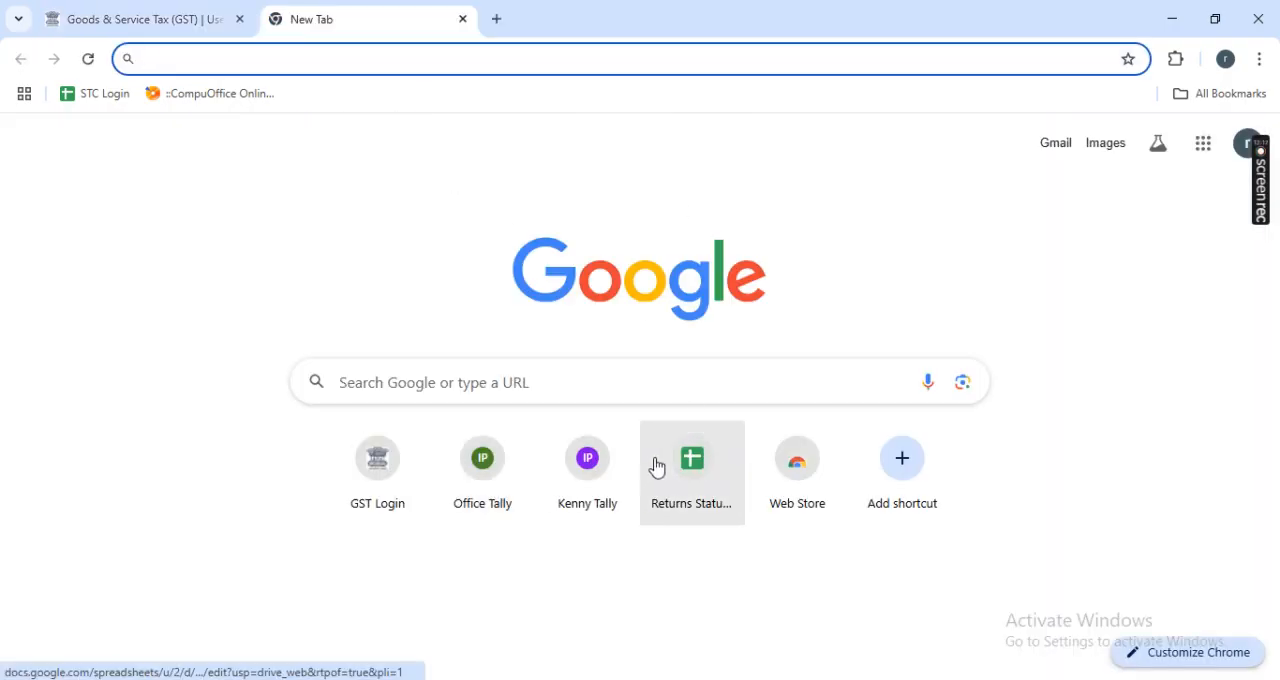
click(1239, 162)
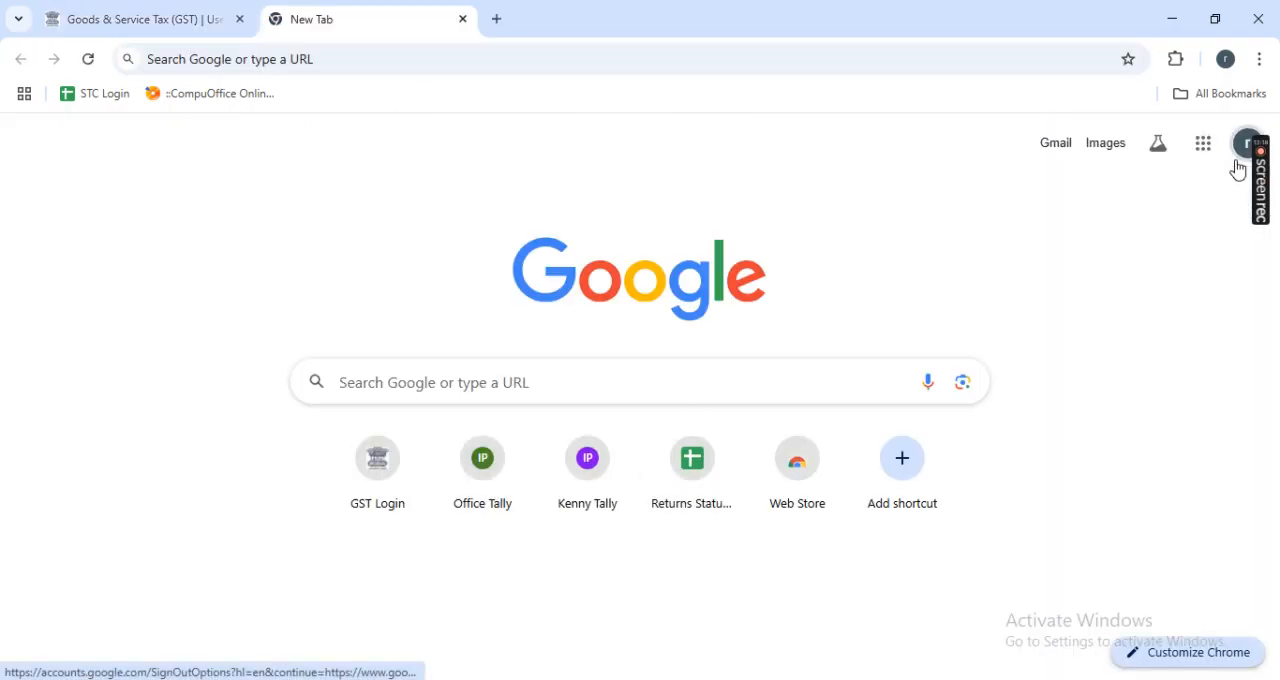
click(1079, 508)
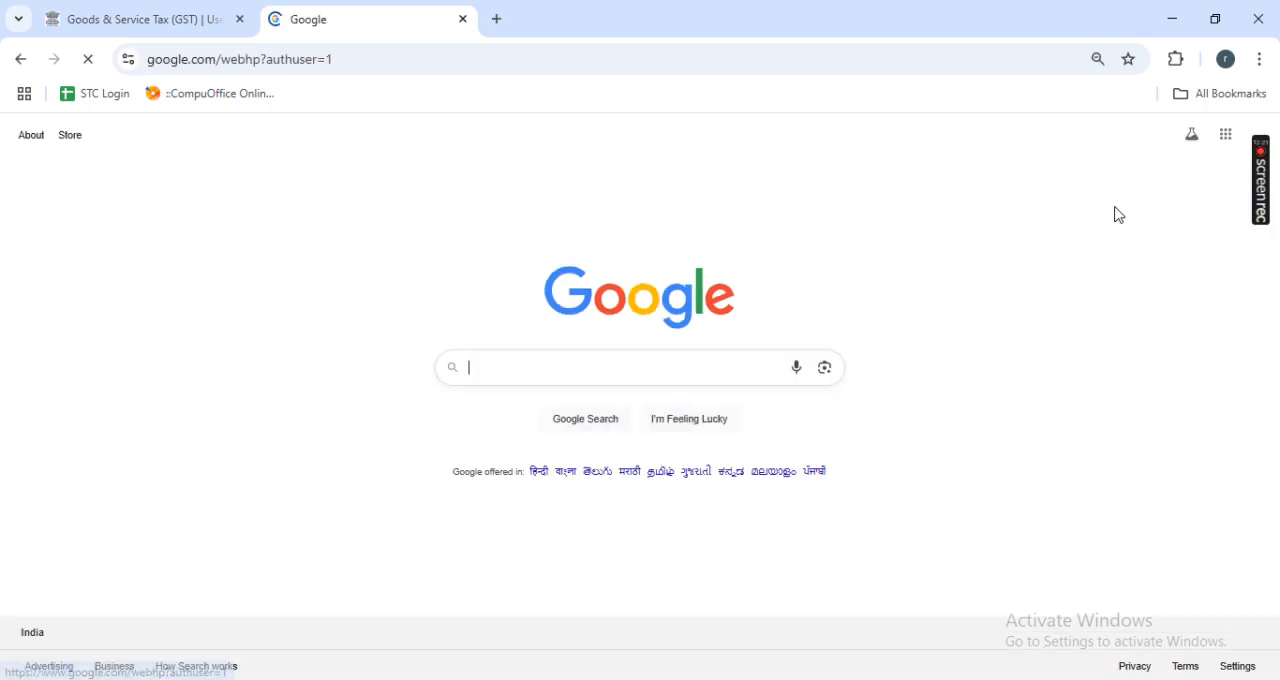
click(1109, 137)
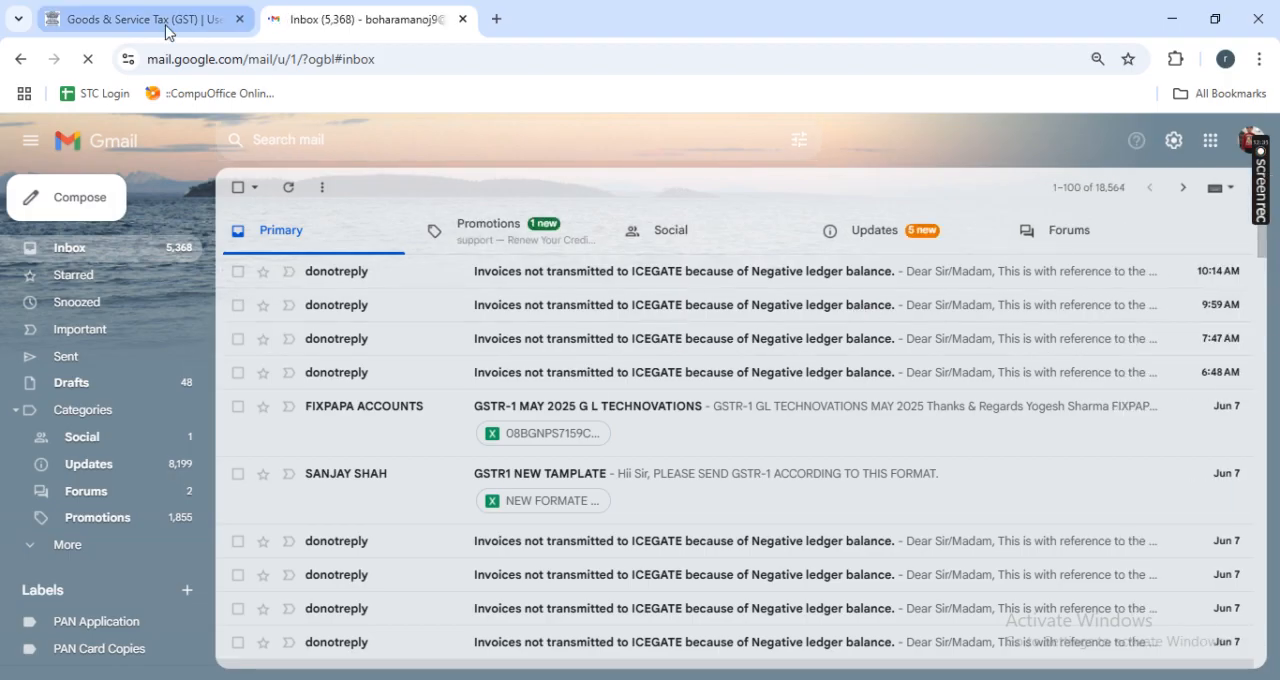
- Return to the GST portal, start filing the statement, accept the declaration, select the authorised signatory and file with EVC
click(166, 30)
click(934, 578)
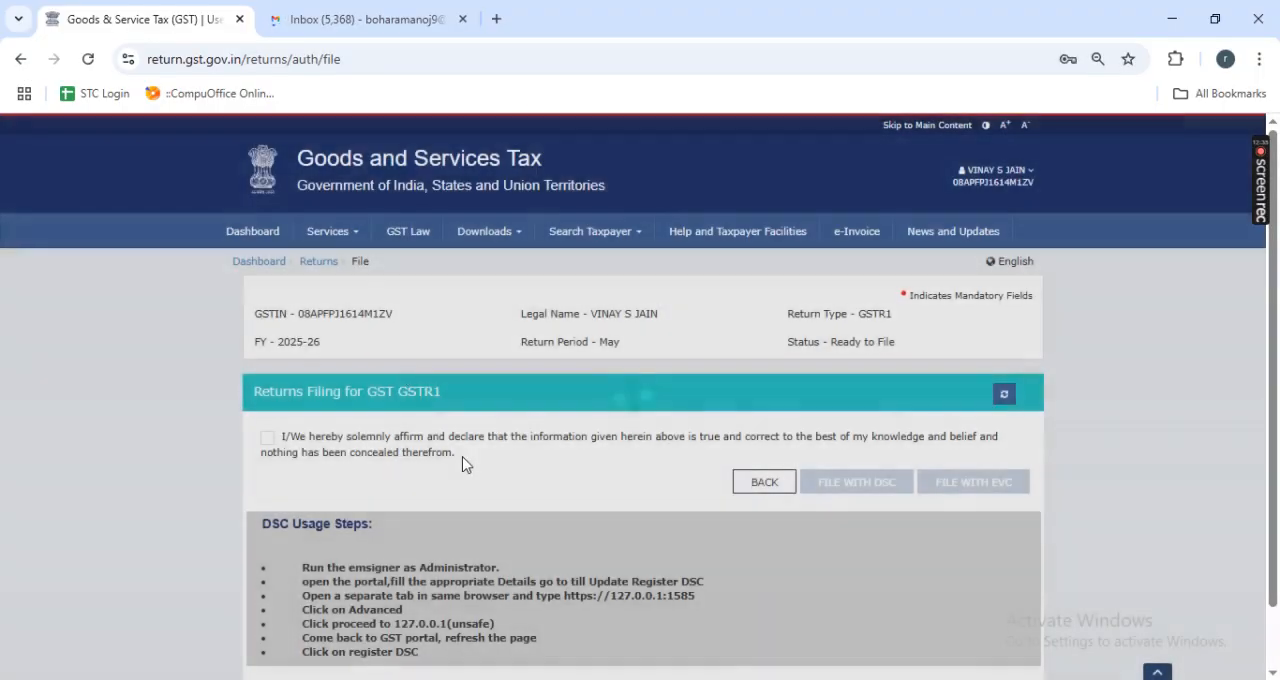
scroll(459, 457, down, 1)
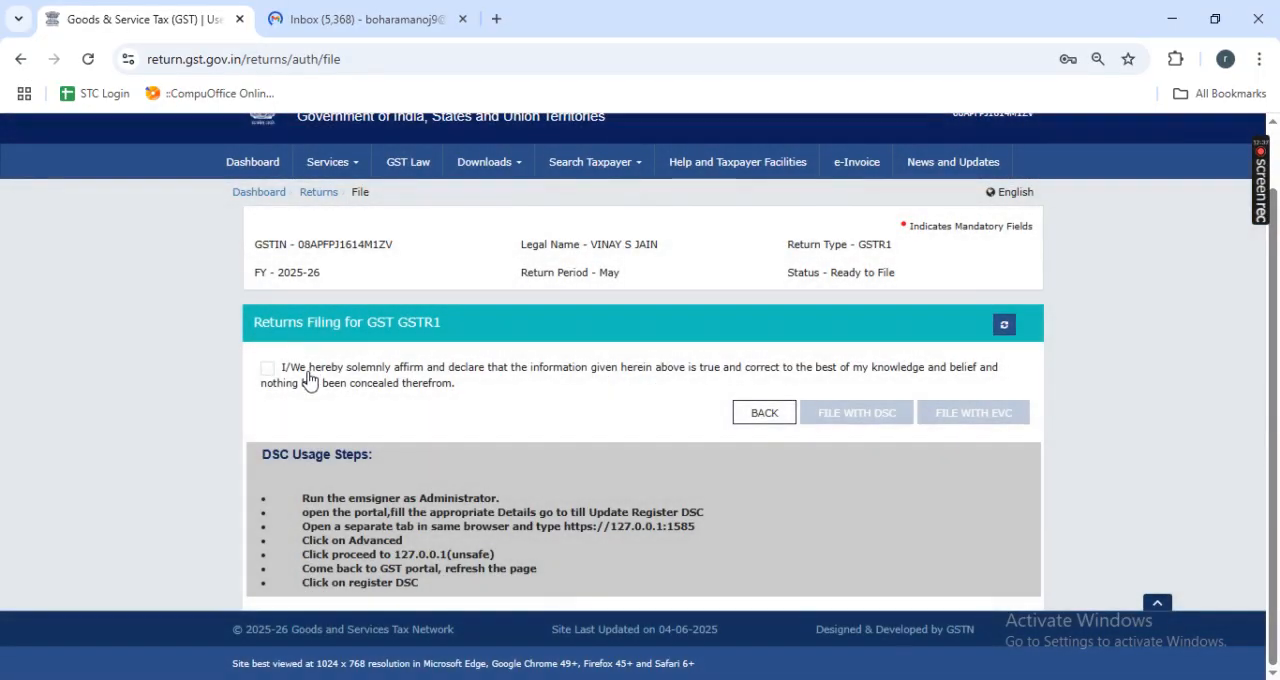
click(311, 380)
click(311, 430)
click(300, 466)
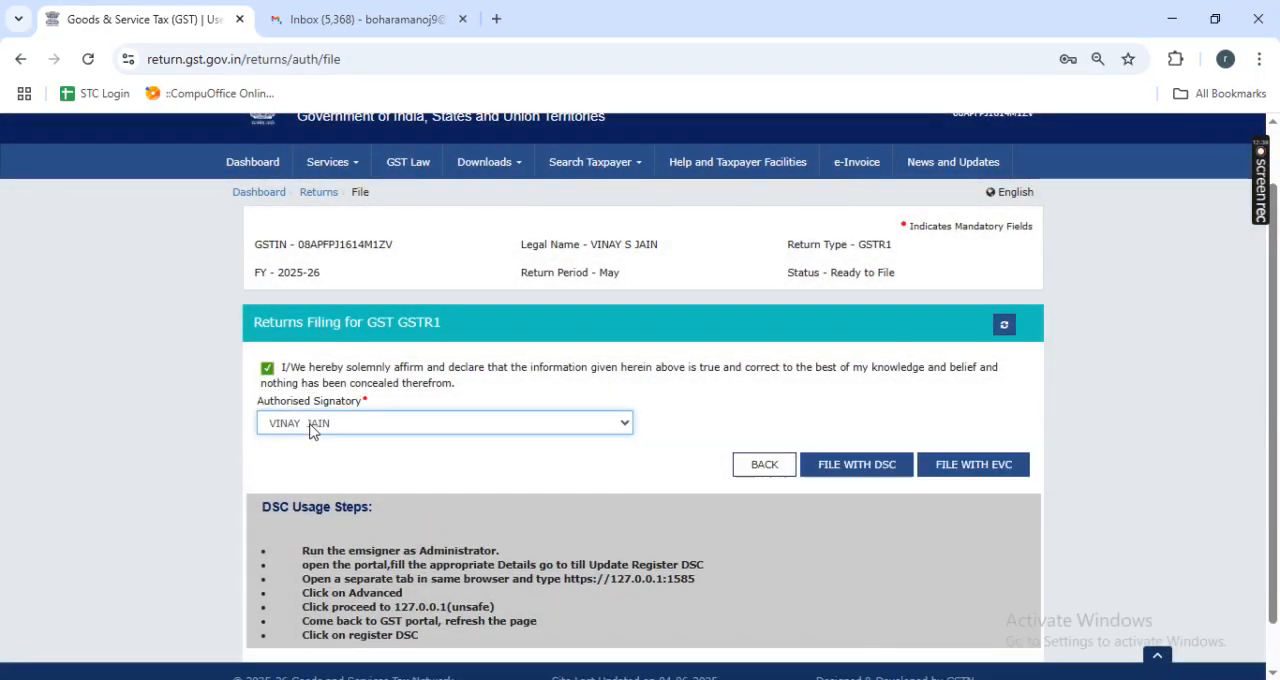
click(977, 462)
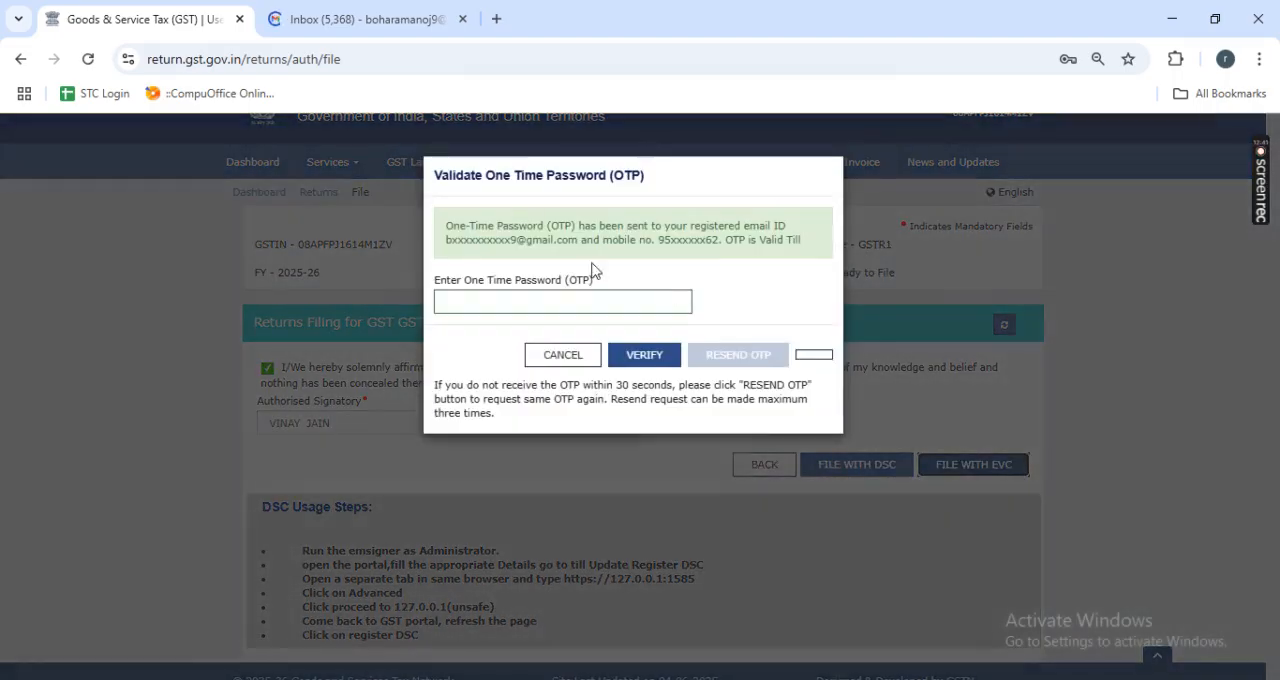
- Switch to Gmail, refresh the inbox, open the One Time Password for EVC signature e-mail under Updates and select the code for copying
click(357, 33)
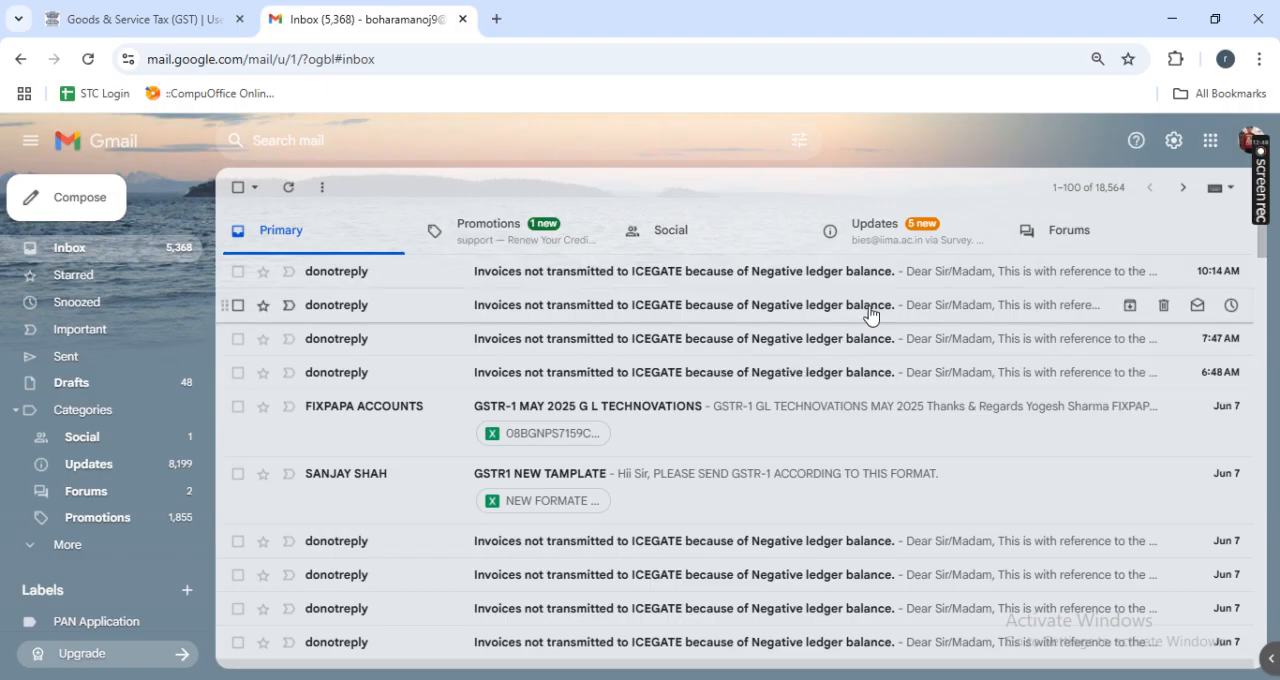
click(289, 190)
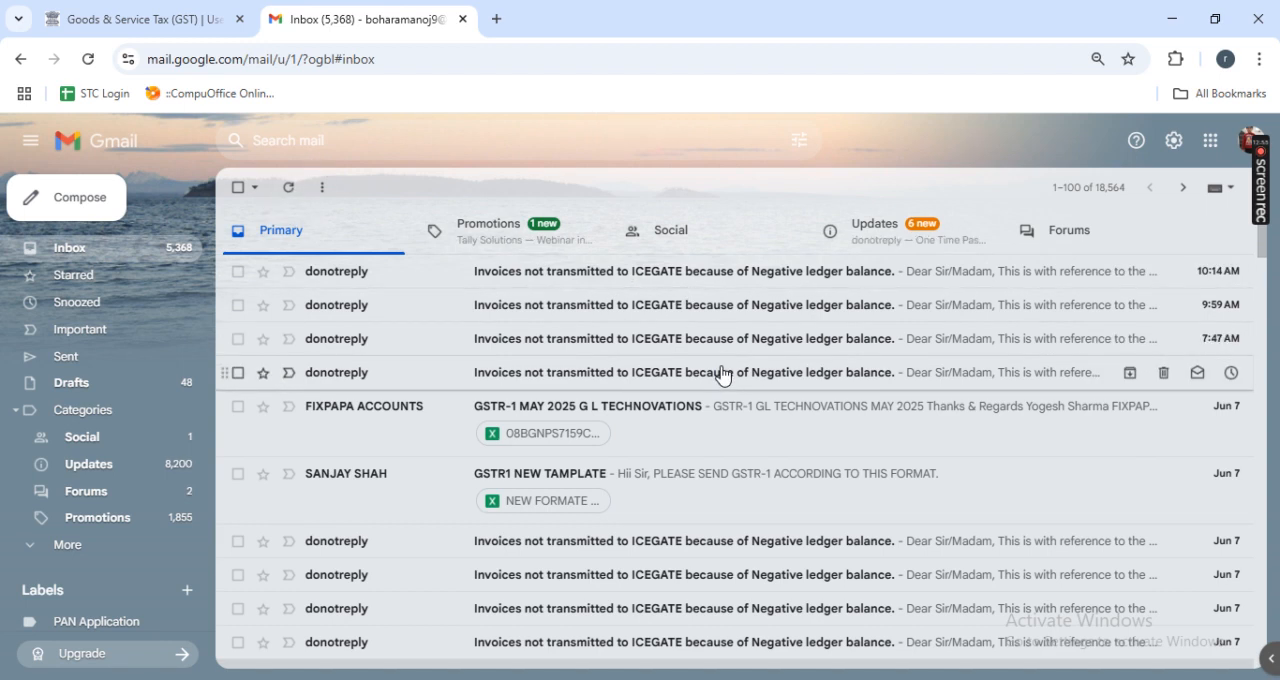
click(886, 233)
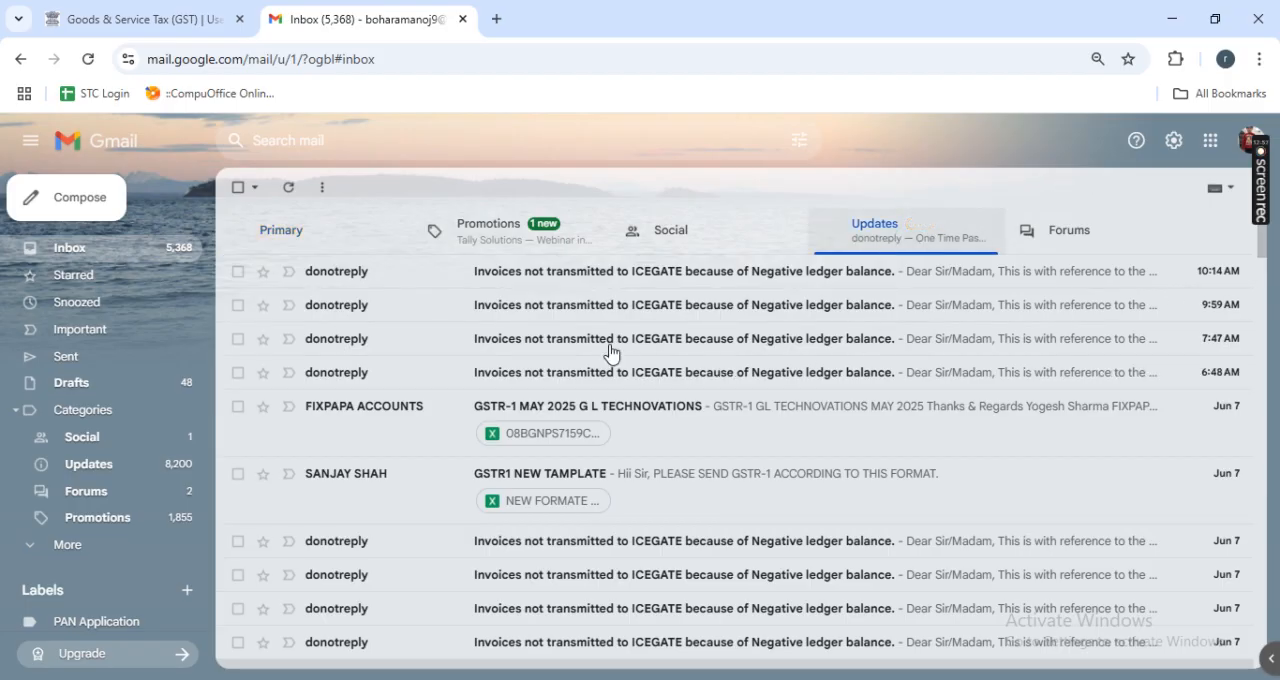
click(597, 275)
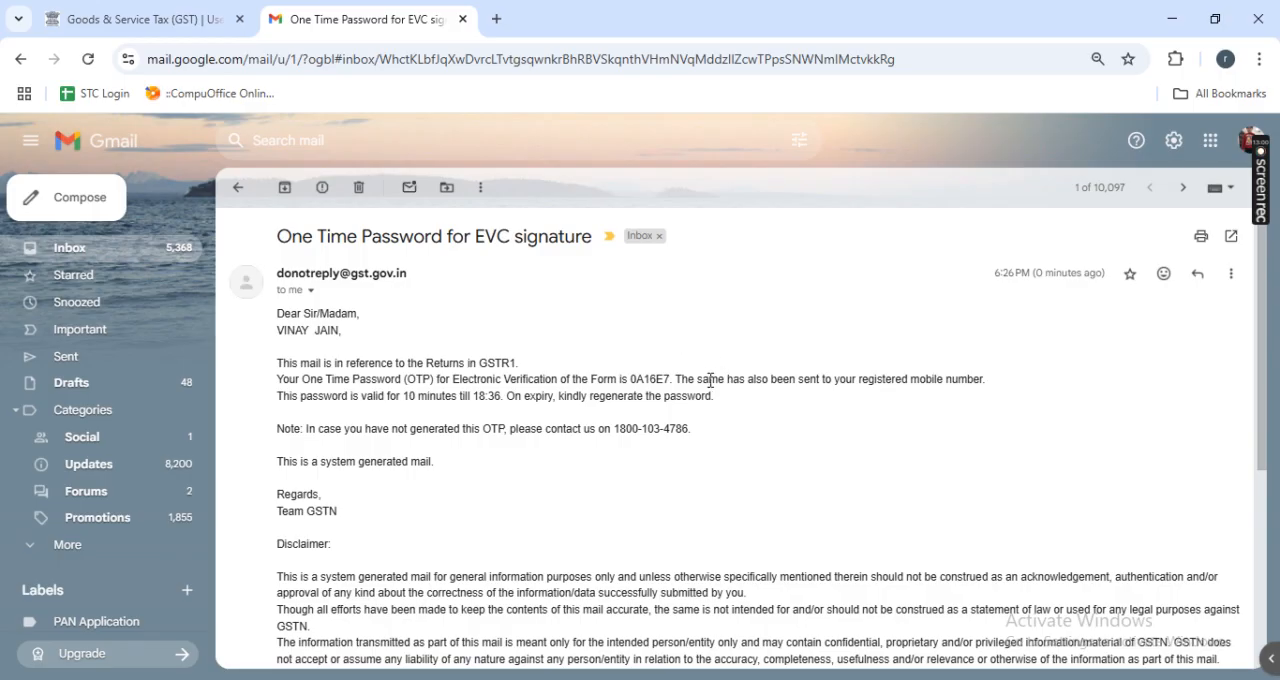
double_click(648, 379)
- Paste the one-time password into the portal's OTP field and verify it, closing Gmail and declining the browser's password update
click(140, 19)
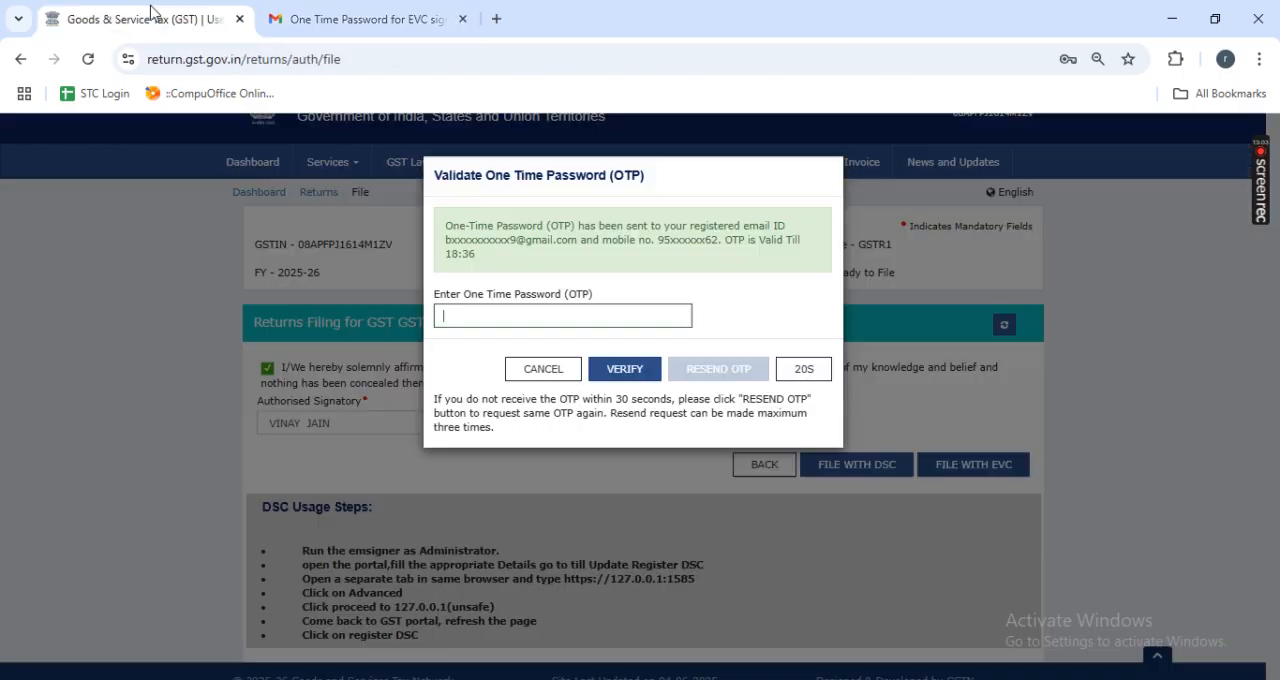
key(ctrl+v)
click(624, 368)
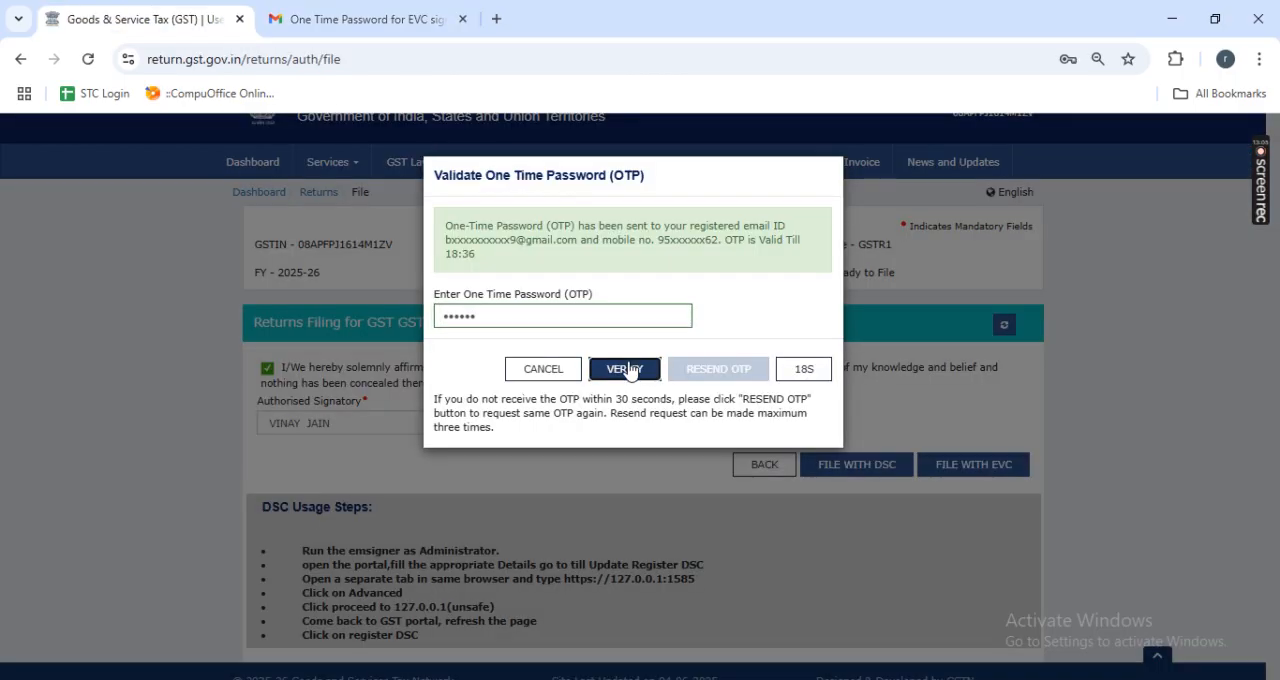
click(462, 19)
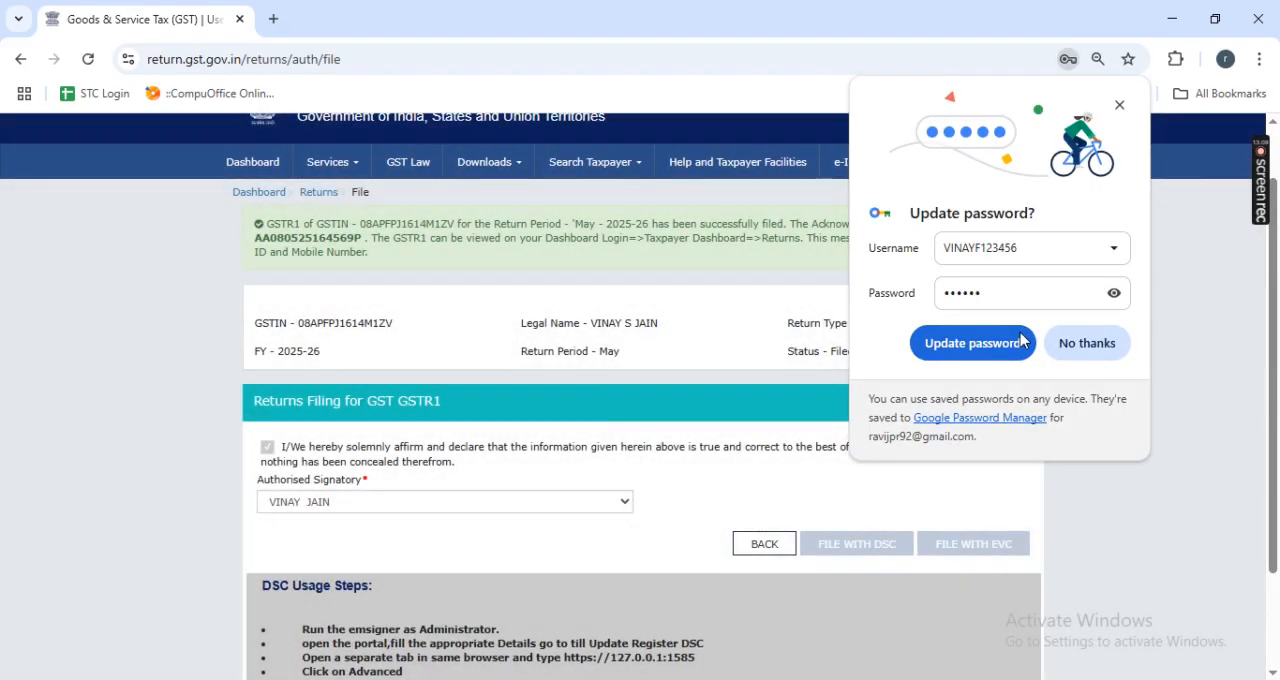
click(1091, 348)
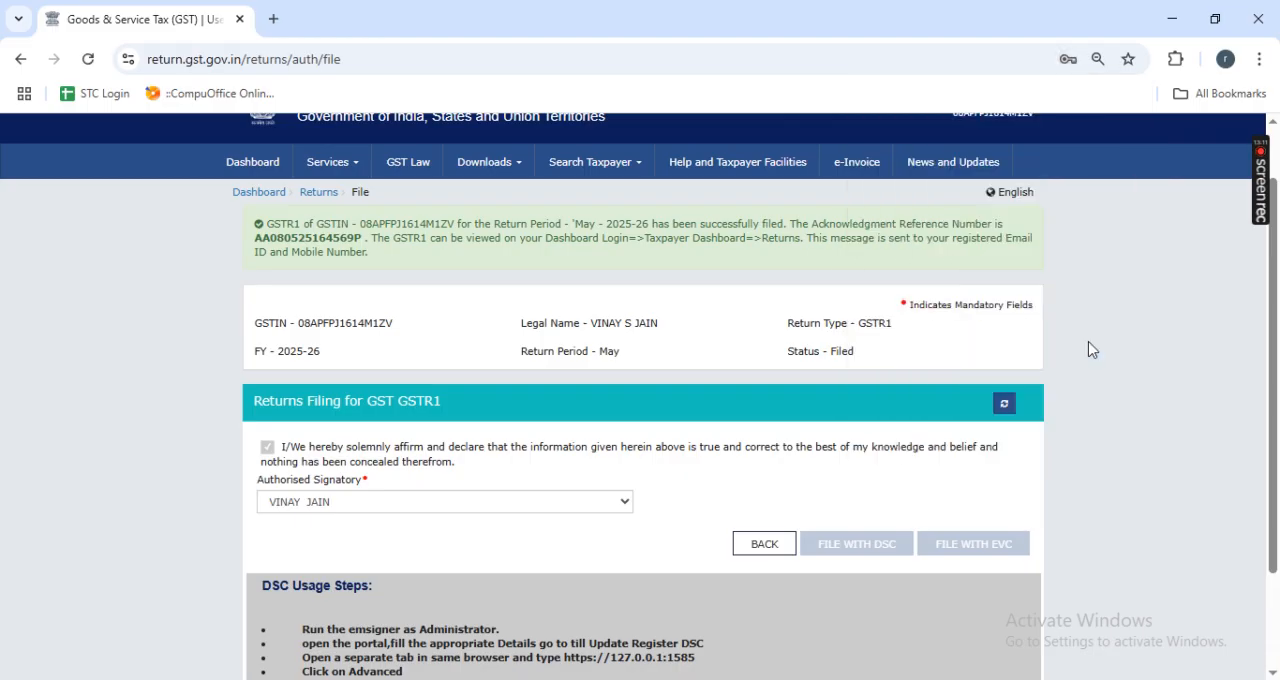
- Examine the filing acknowledgement and return status on the GSTR-1 filing page
scroll(1112, 396, down, 2)
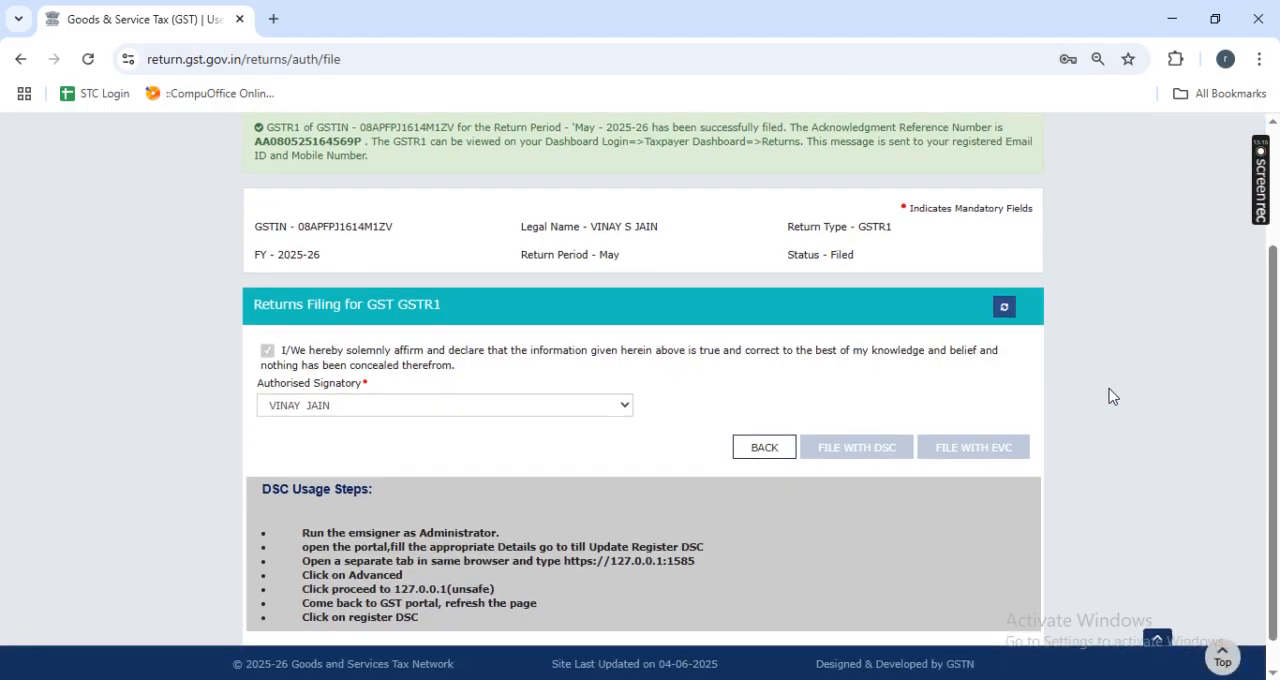
scroll(1112, 396, up, 2)
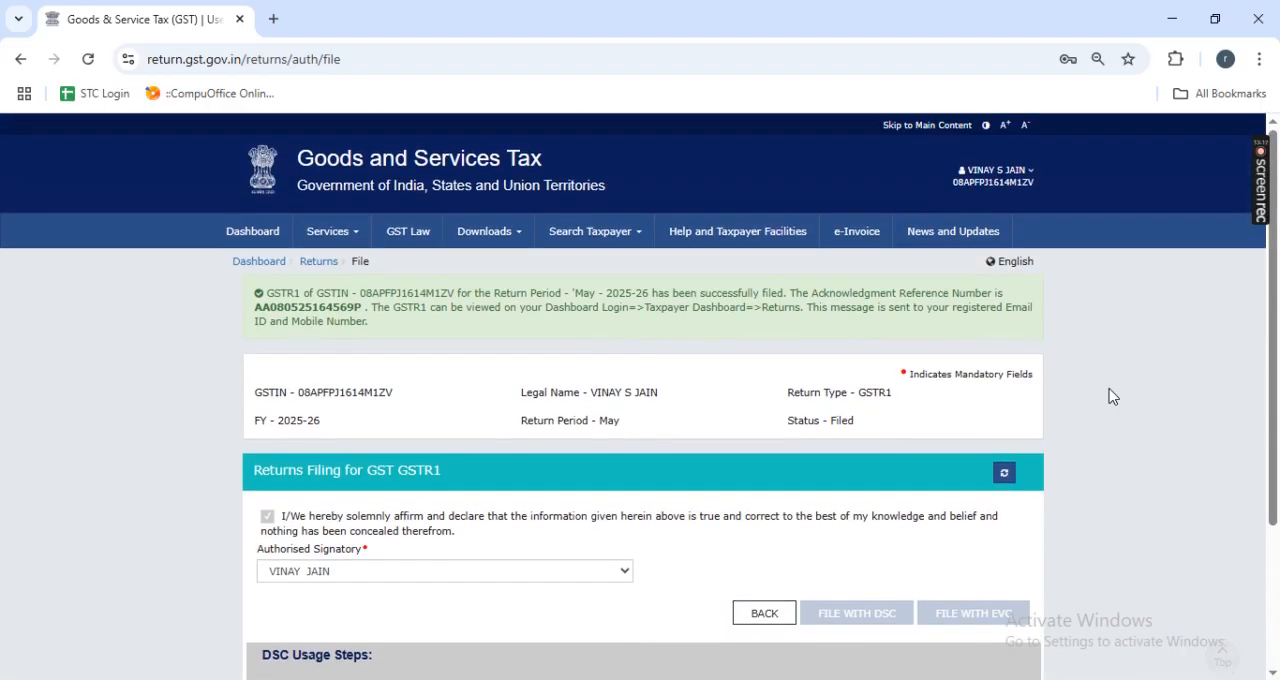
scroll(1112, 396, down, 1)
scroll(1112, 396, up, 1)
scroll(1113, 397, down, 3)
scroll(1113, 397, up, 3)
mouse_move(1262, 275)
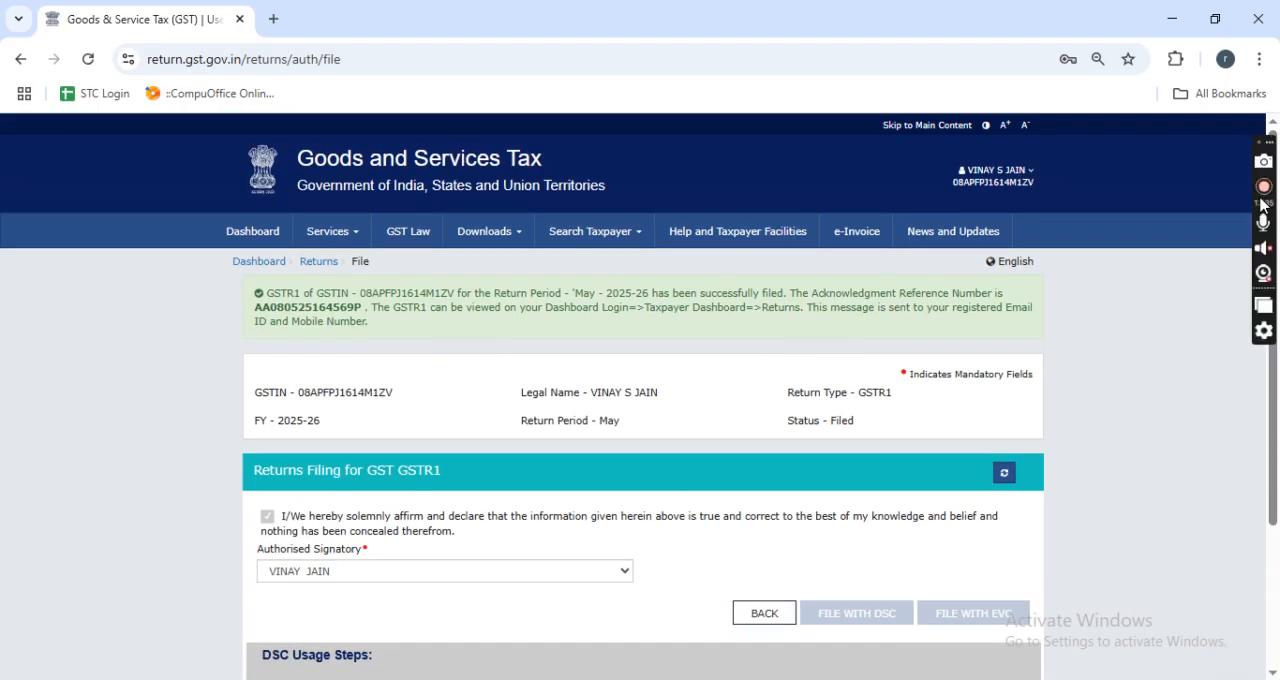